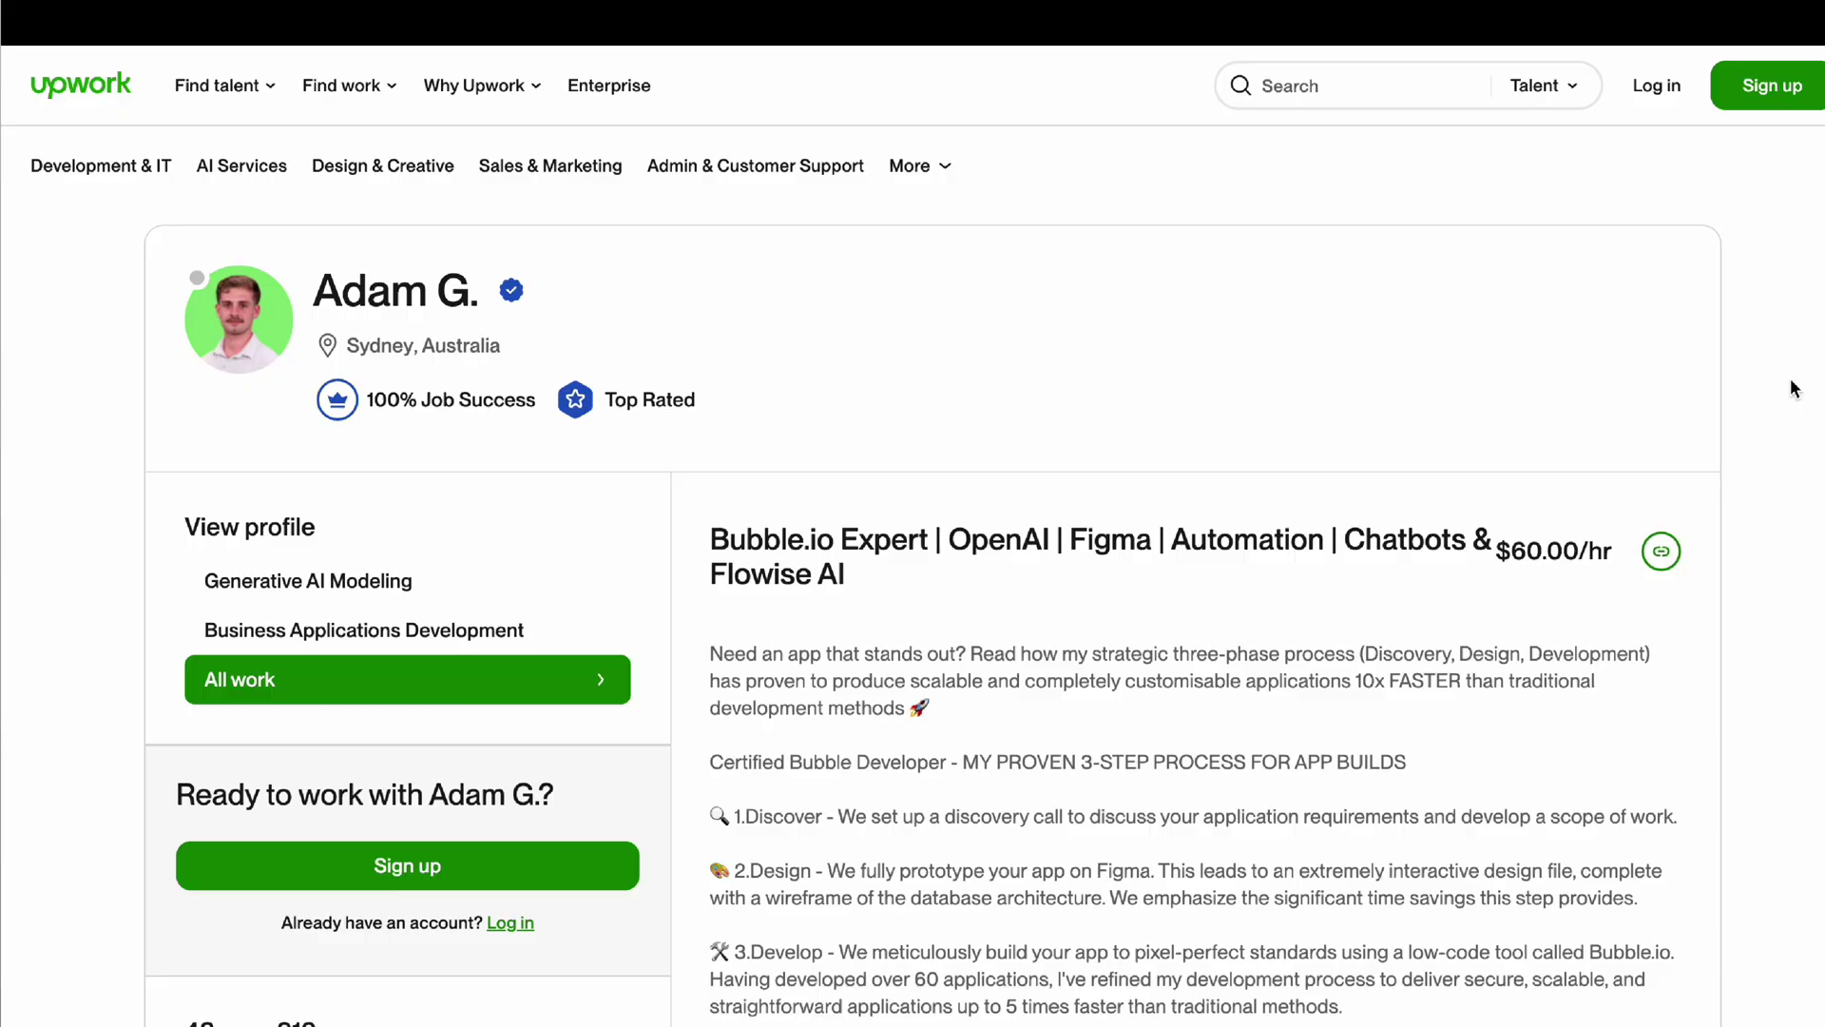
Scroll down to the Our Process section with the Discovery Phase and Plan your roadmap steps
{"action": "scroll", "coordinate": [1789, 388], "scroll_direction": "down", "scroll_amount": 4}
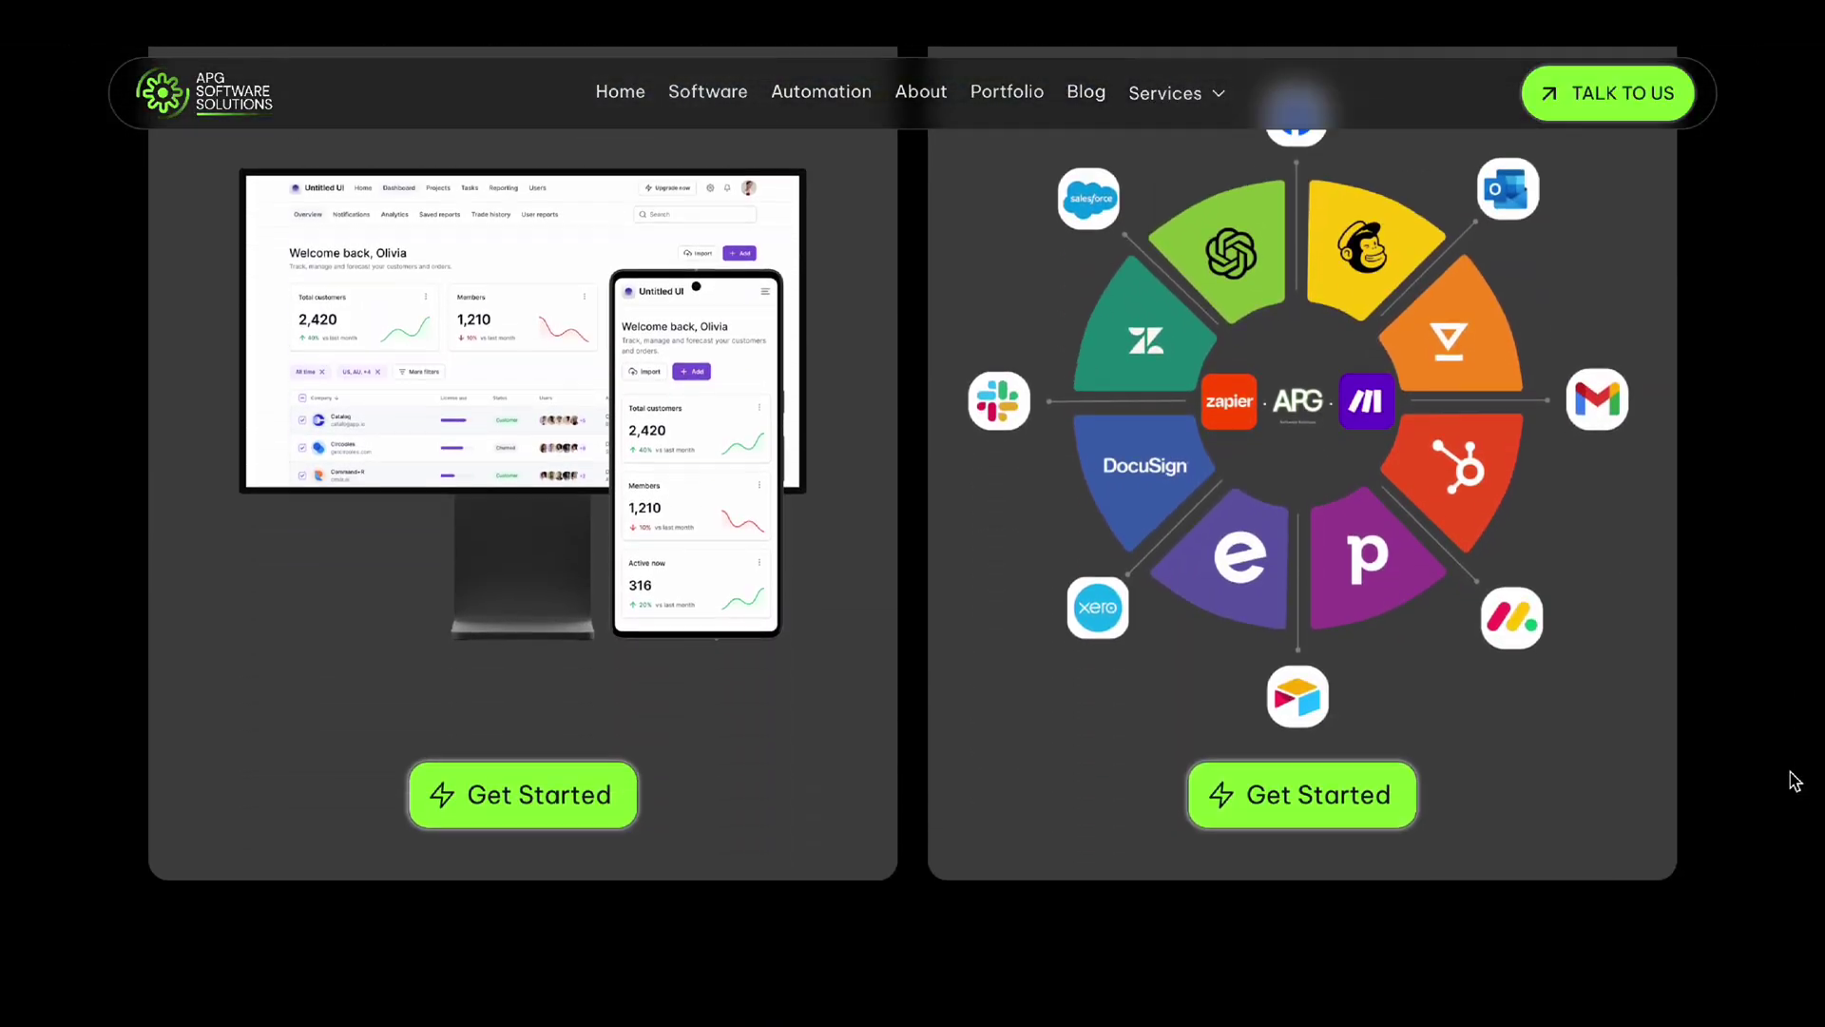
{"action": "scroll", "coordinate": [1794, 779], "scroll_direction": "down", "scroll_amount": 20}
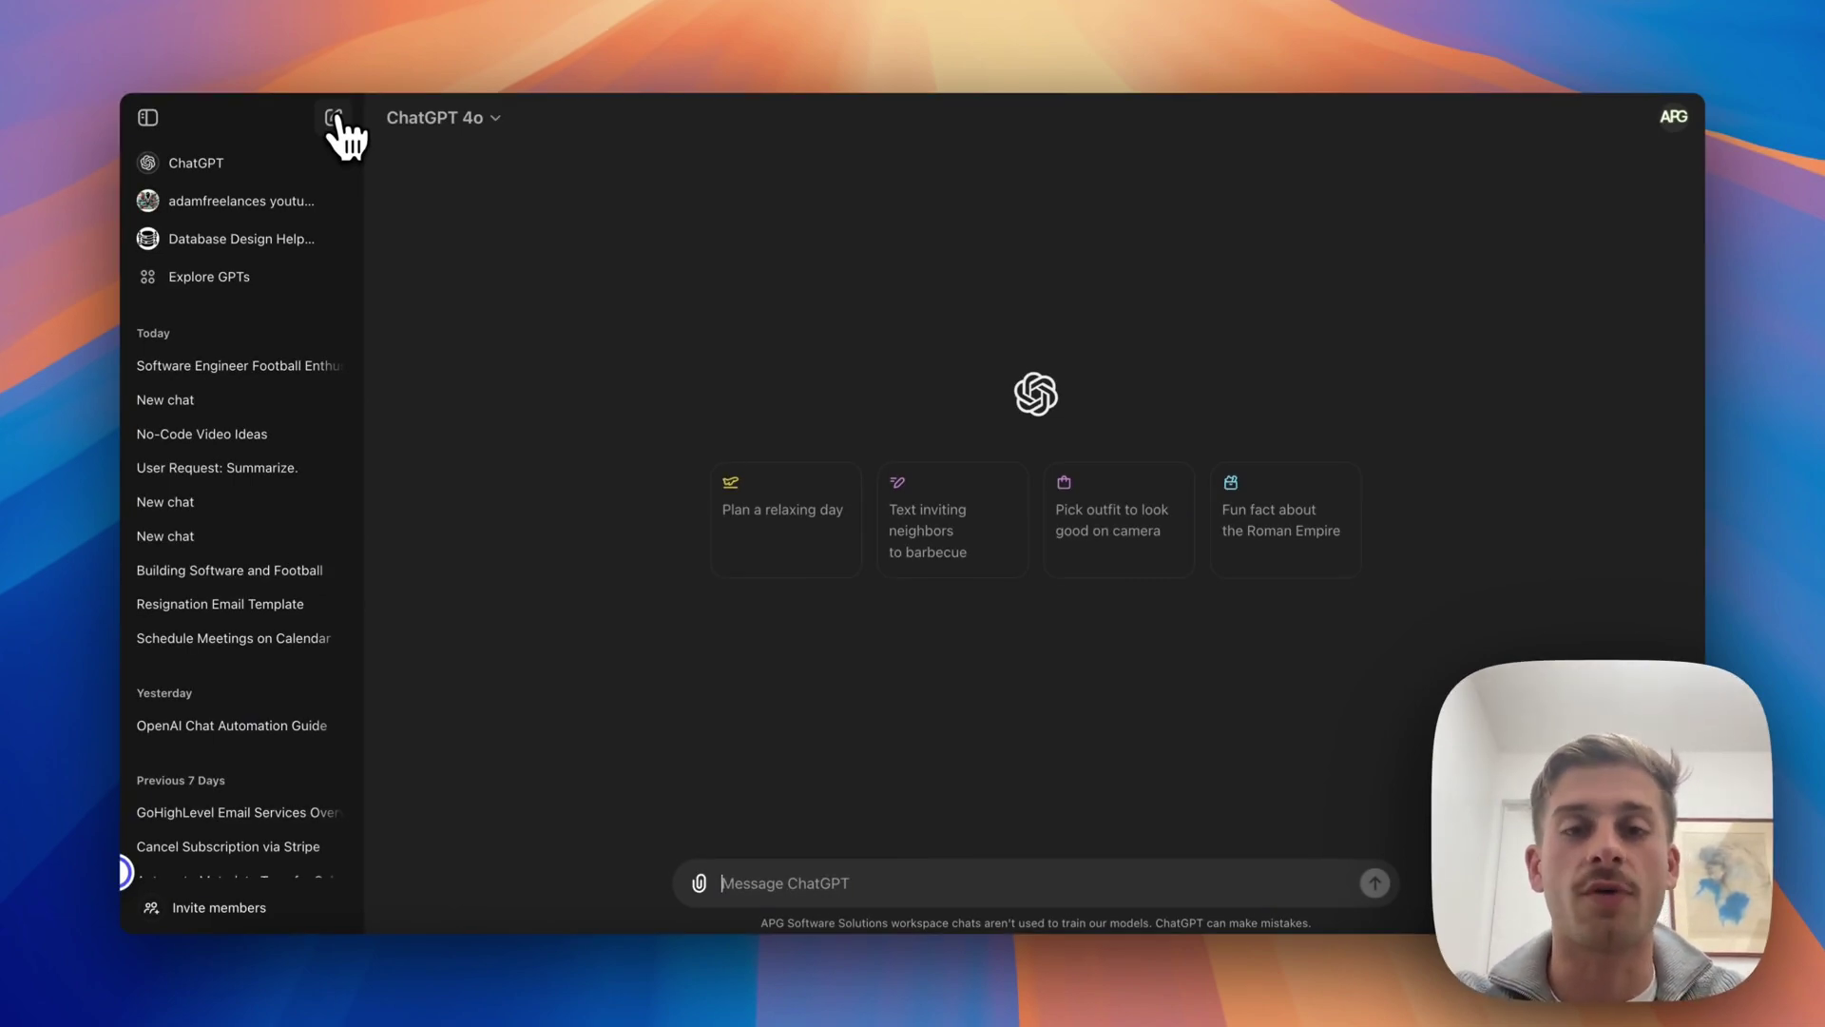
Send a two-line message: a software-engineer, football-loving self-introduction plus a request to translate it into Spanish, French and Russian
{"action": "type", "text": "Hi"}
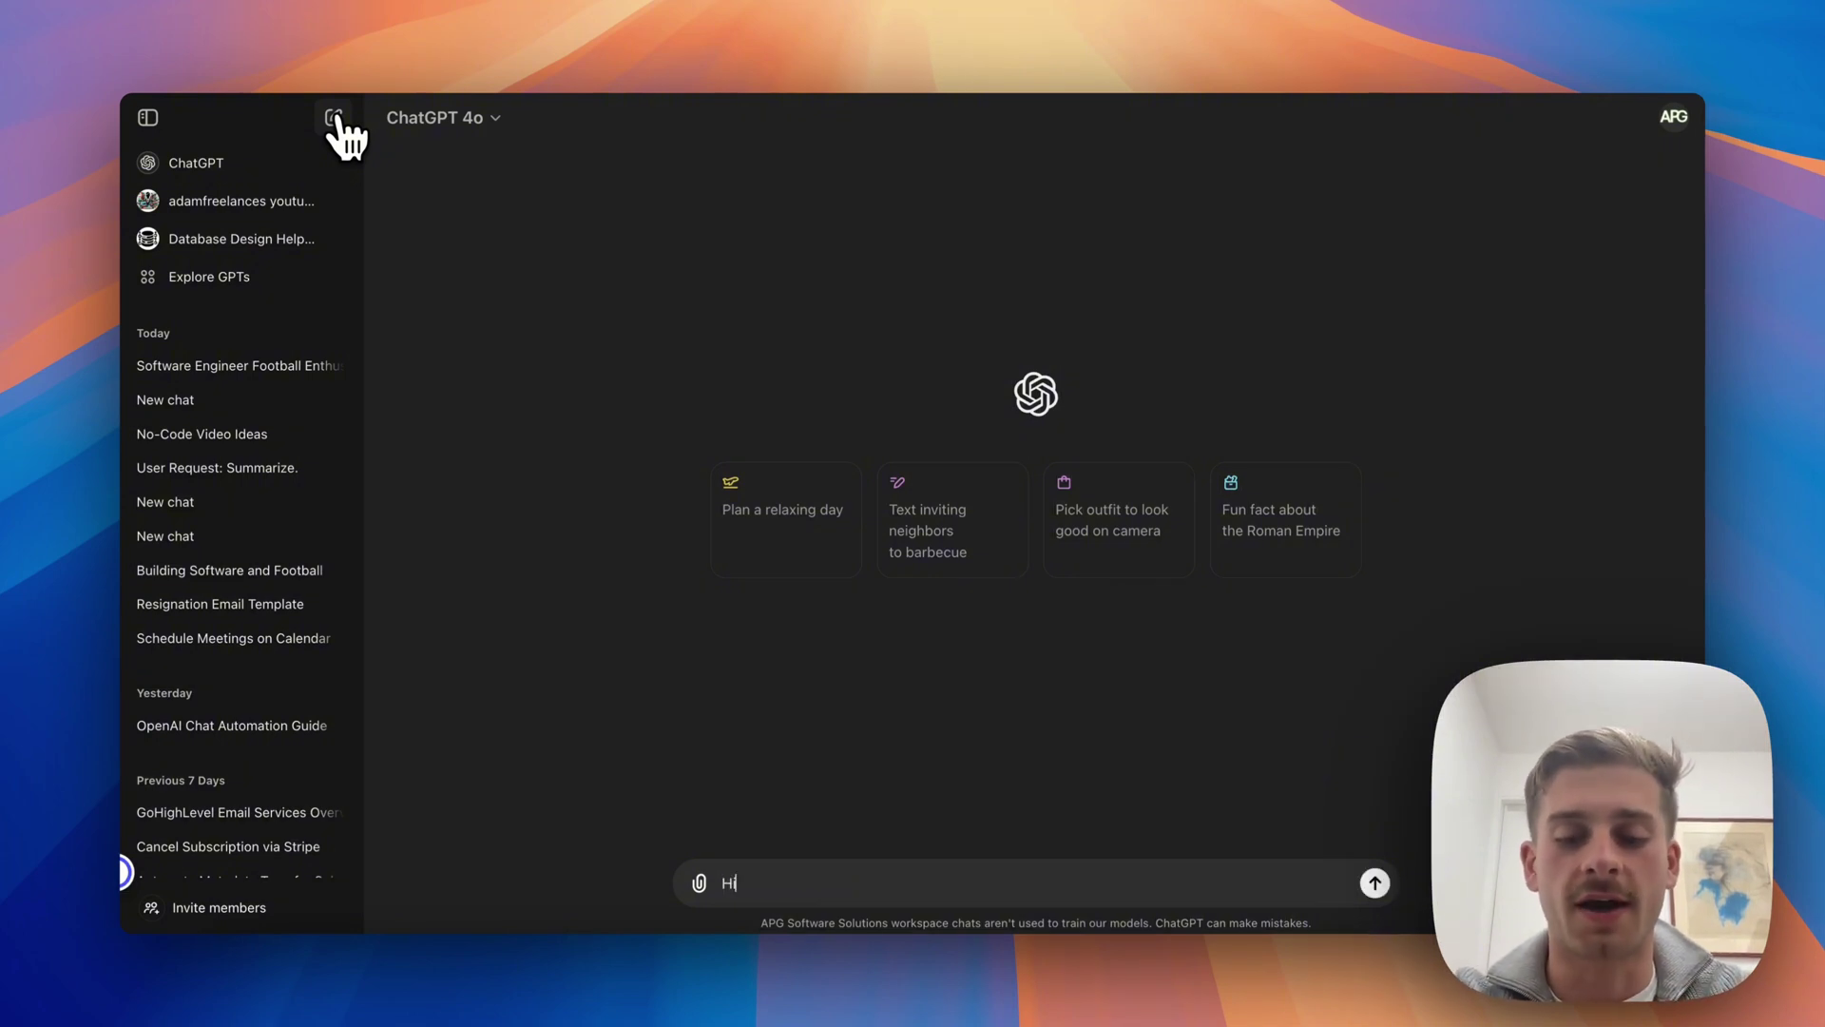
{"action": "type", "text": ", my name is Adam"}
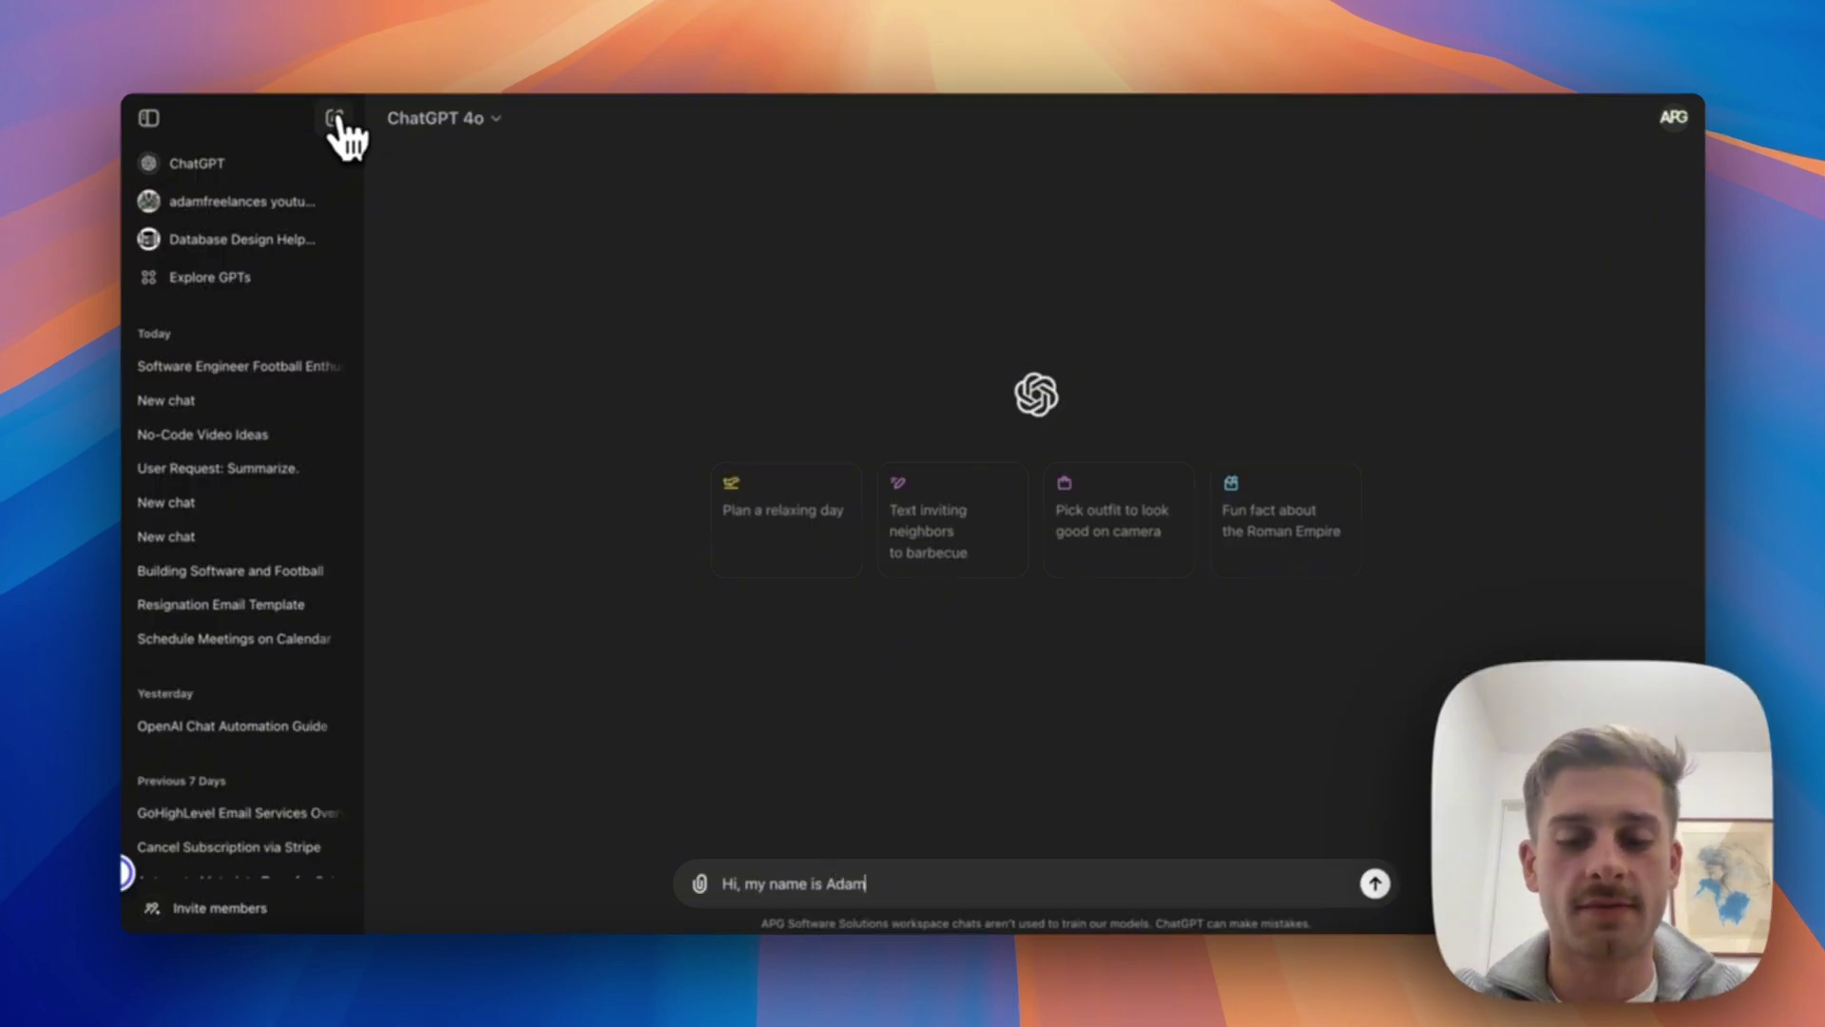
{"action": "type", "text": ", I am a softw"}
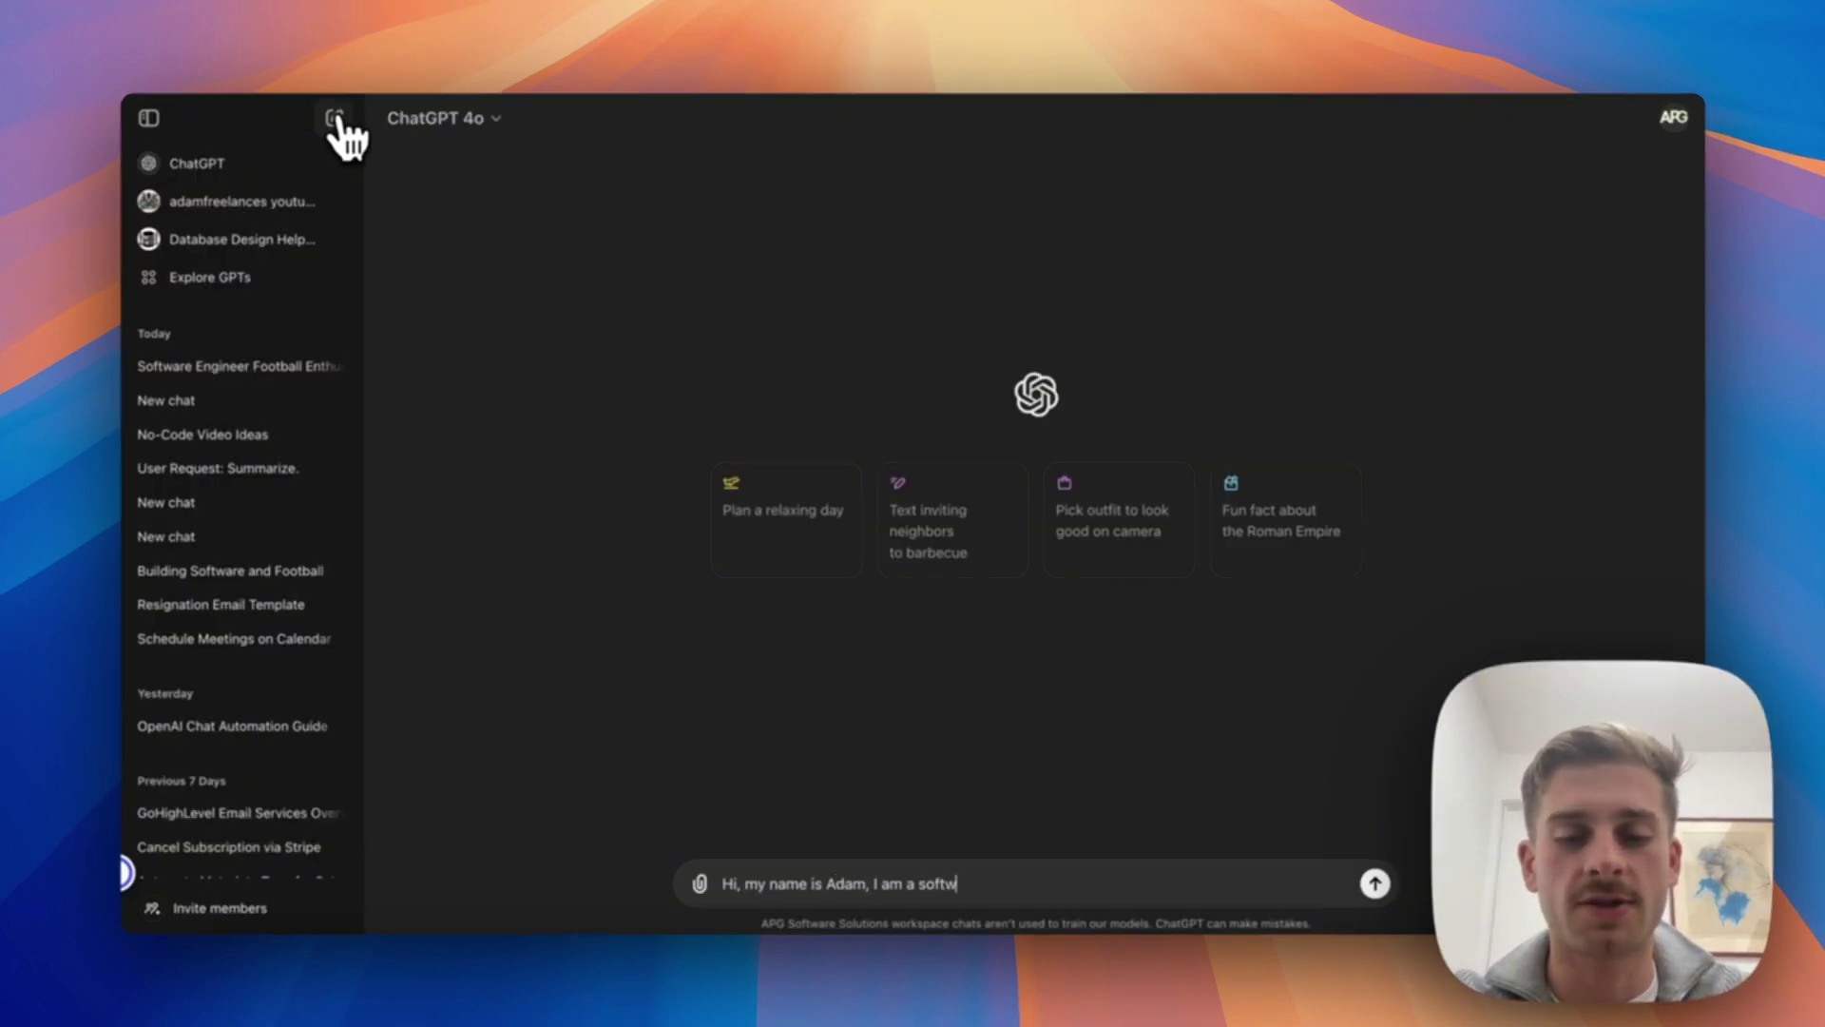
{"action": "type", "text": "are engineer and I like"}
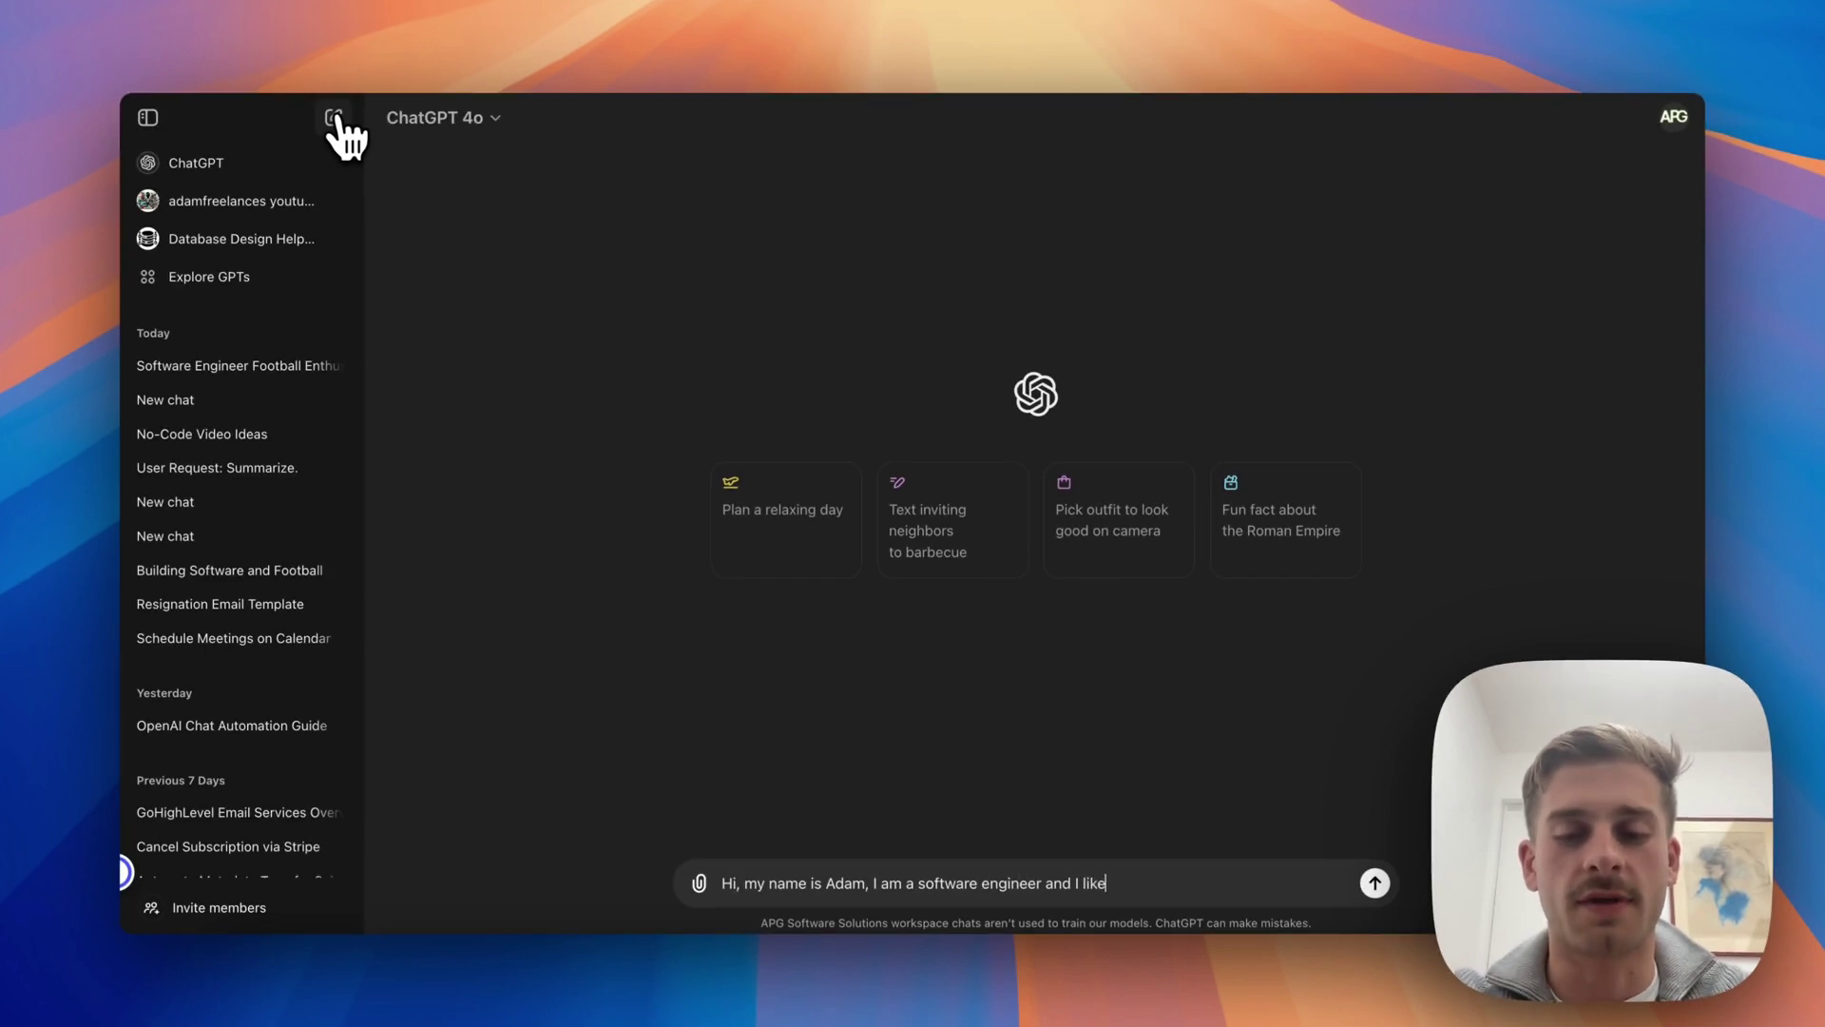
{"action": "type", "text": " to play football"}
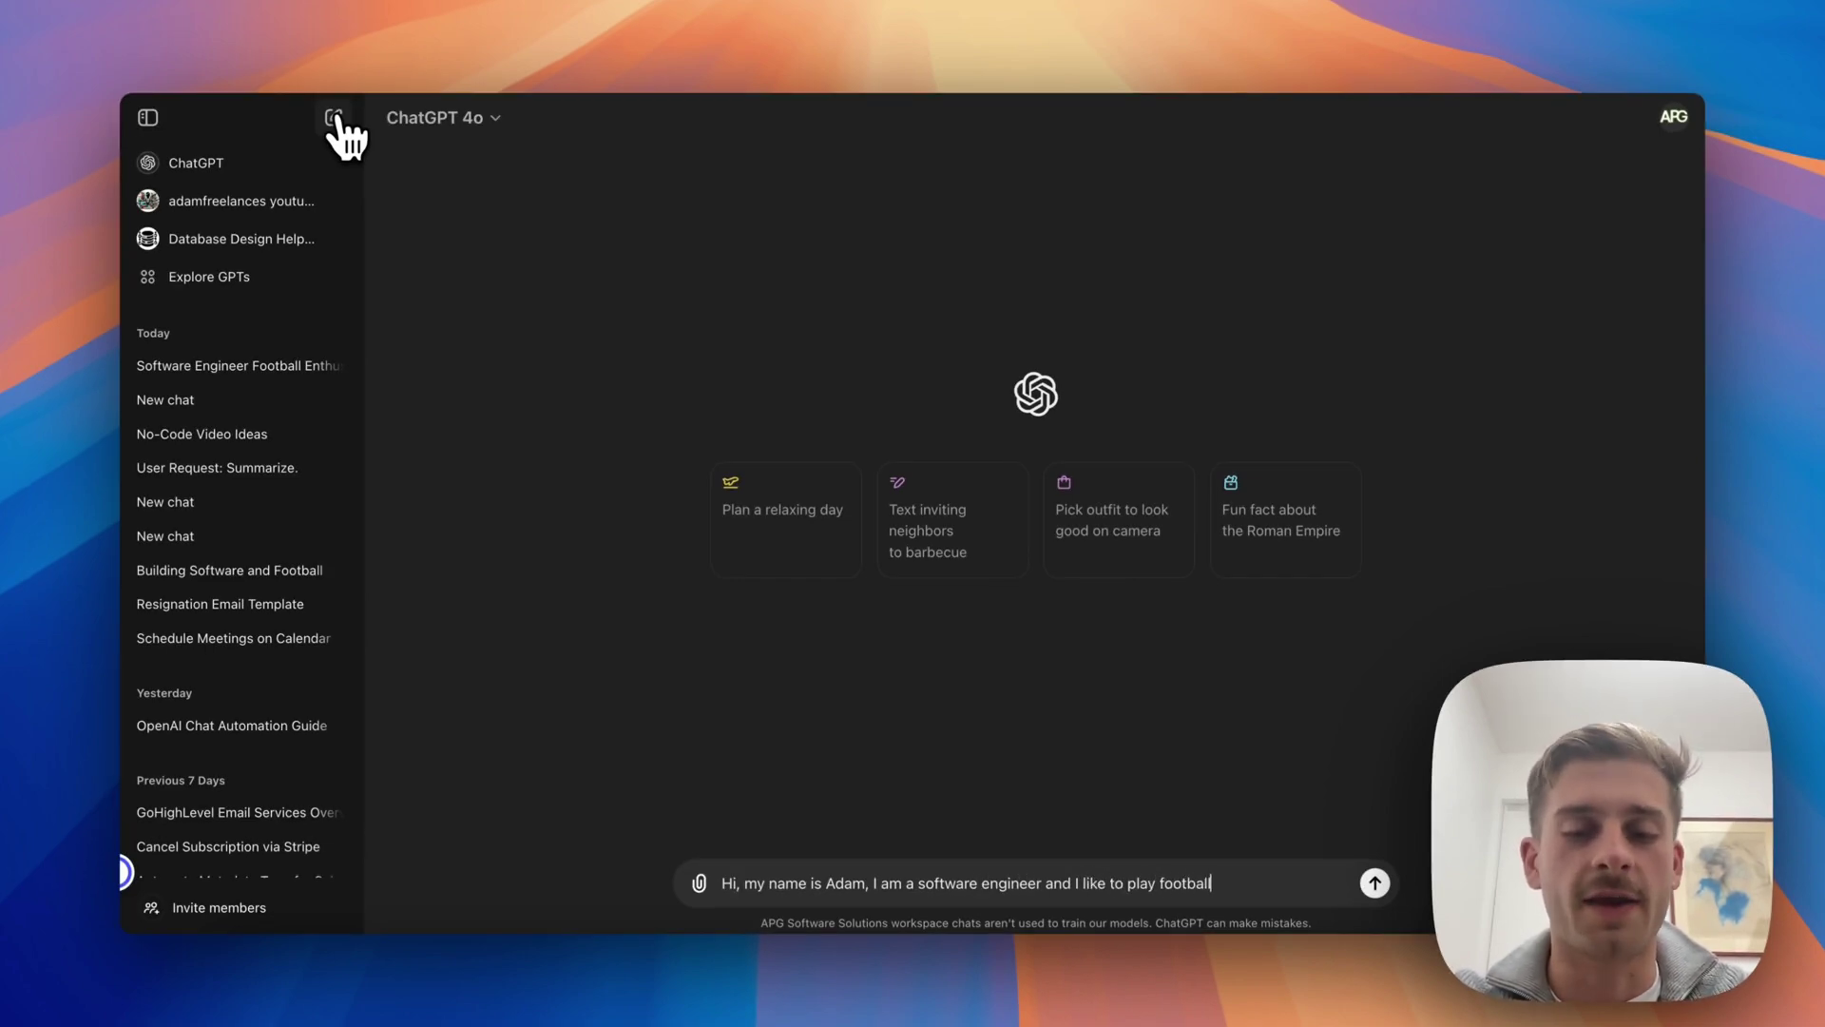
{"action": "key", "text": "shift+Return"}
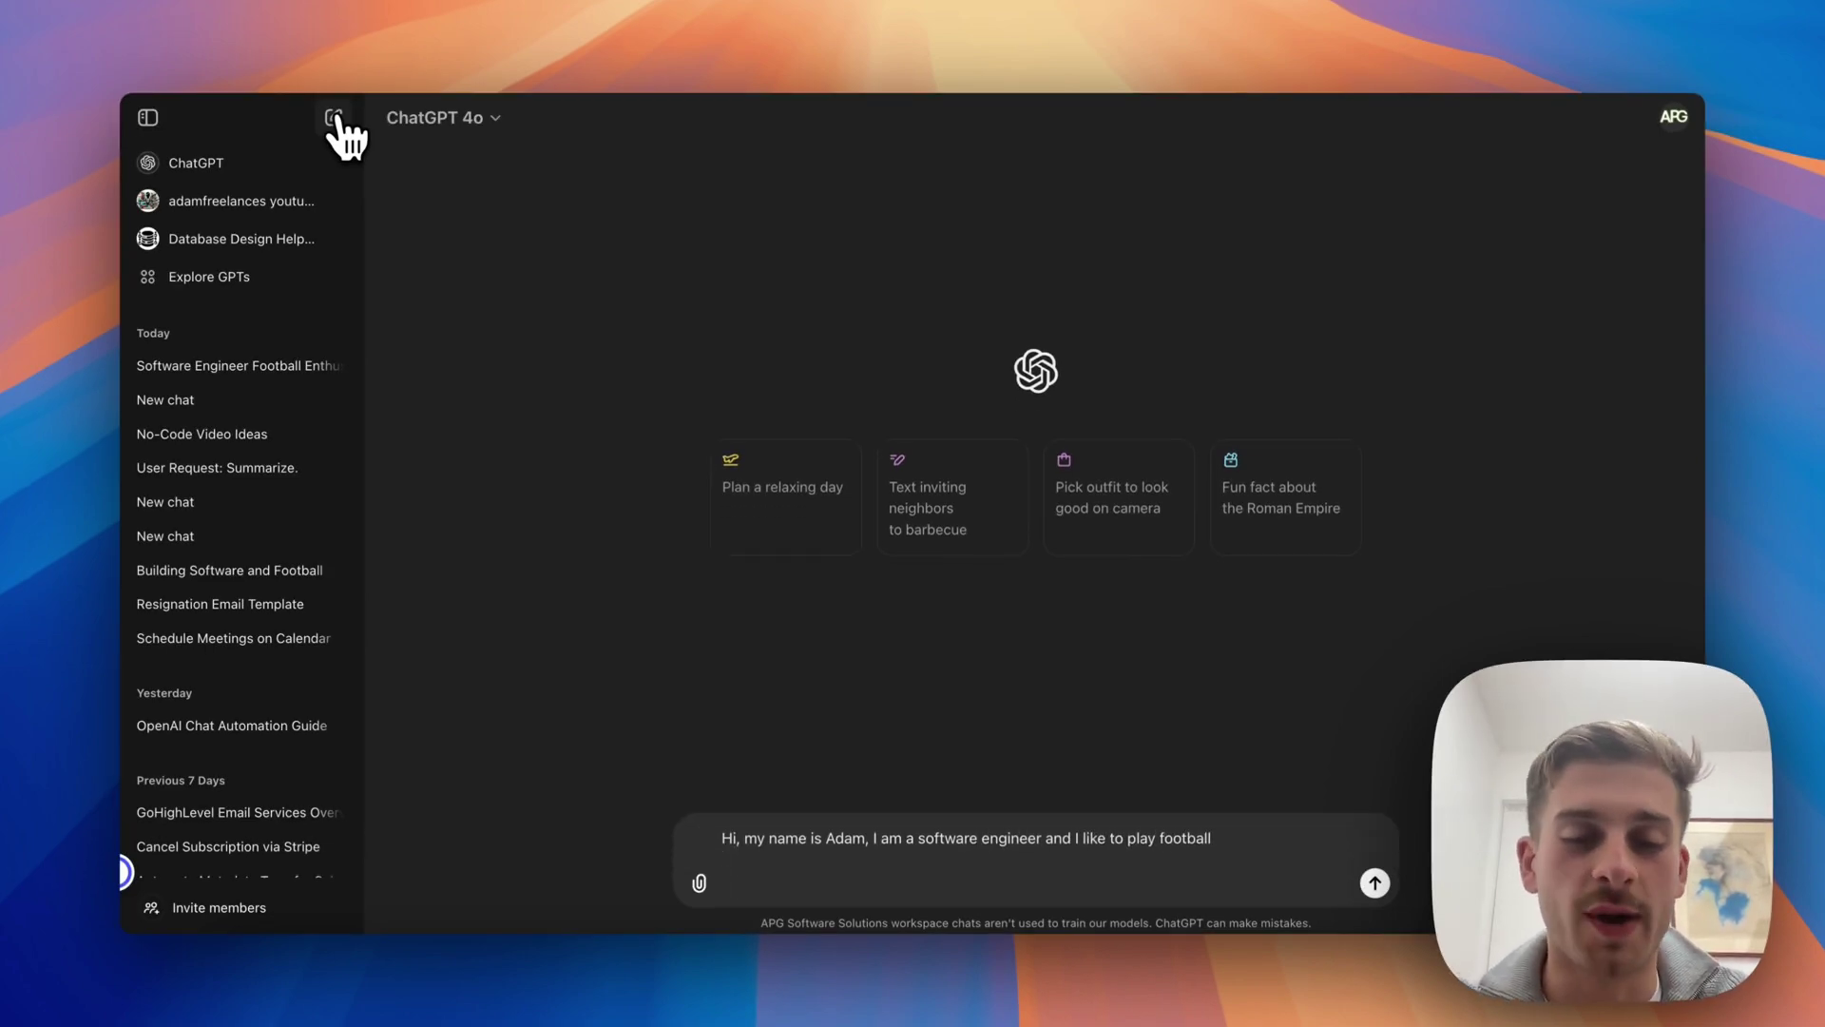
{"action": "type", "text": "Can you please translate this into"}
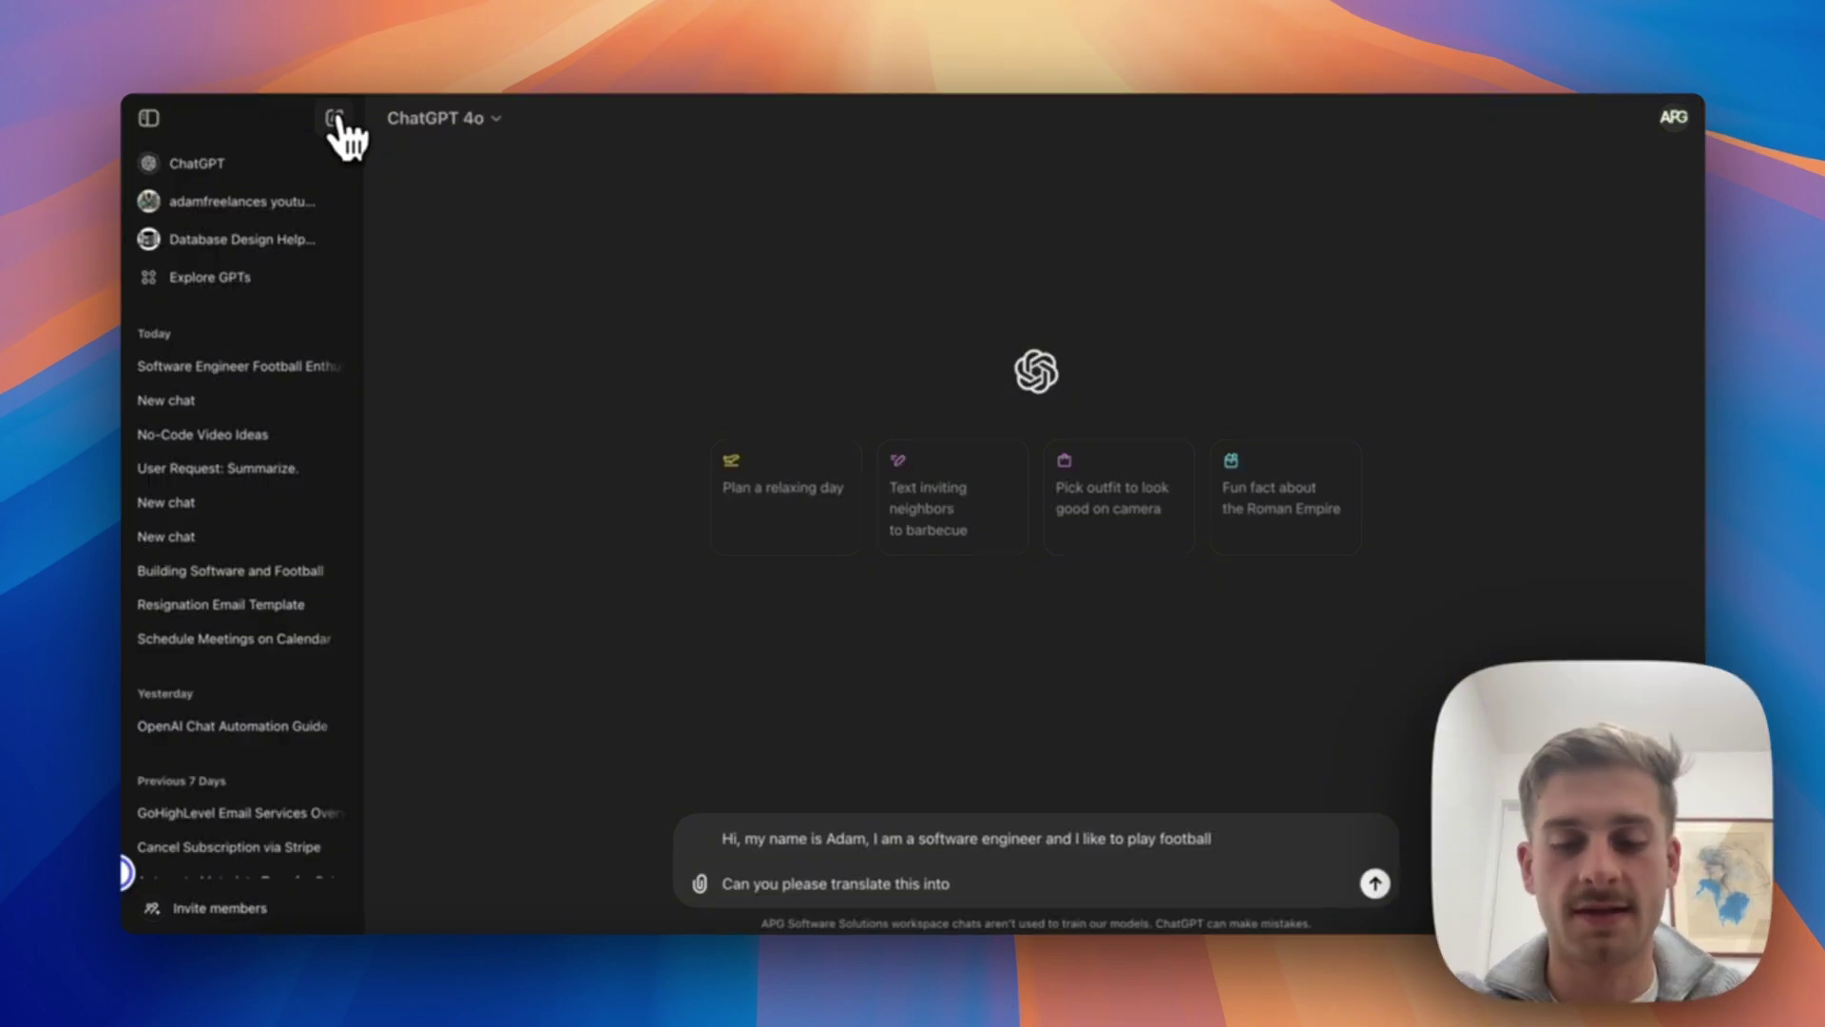
{"action": "type", "text": " Spanish,"}
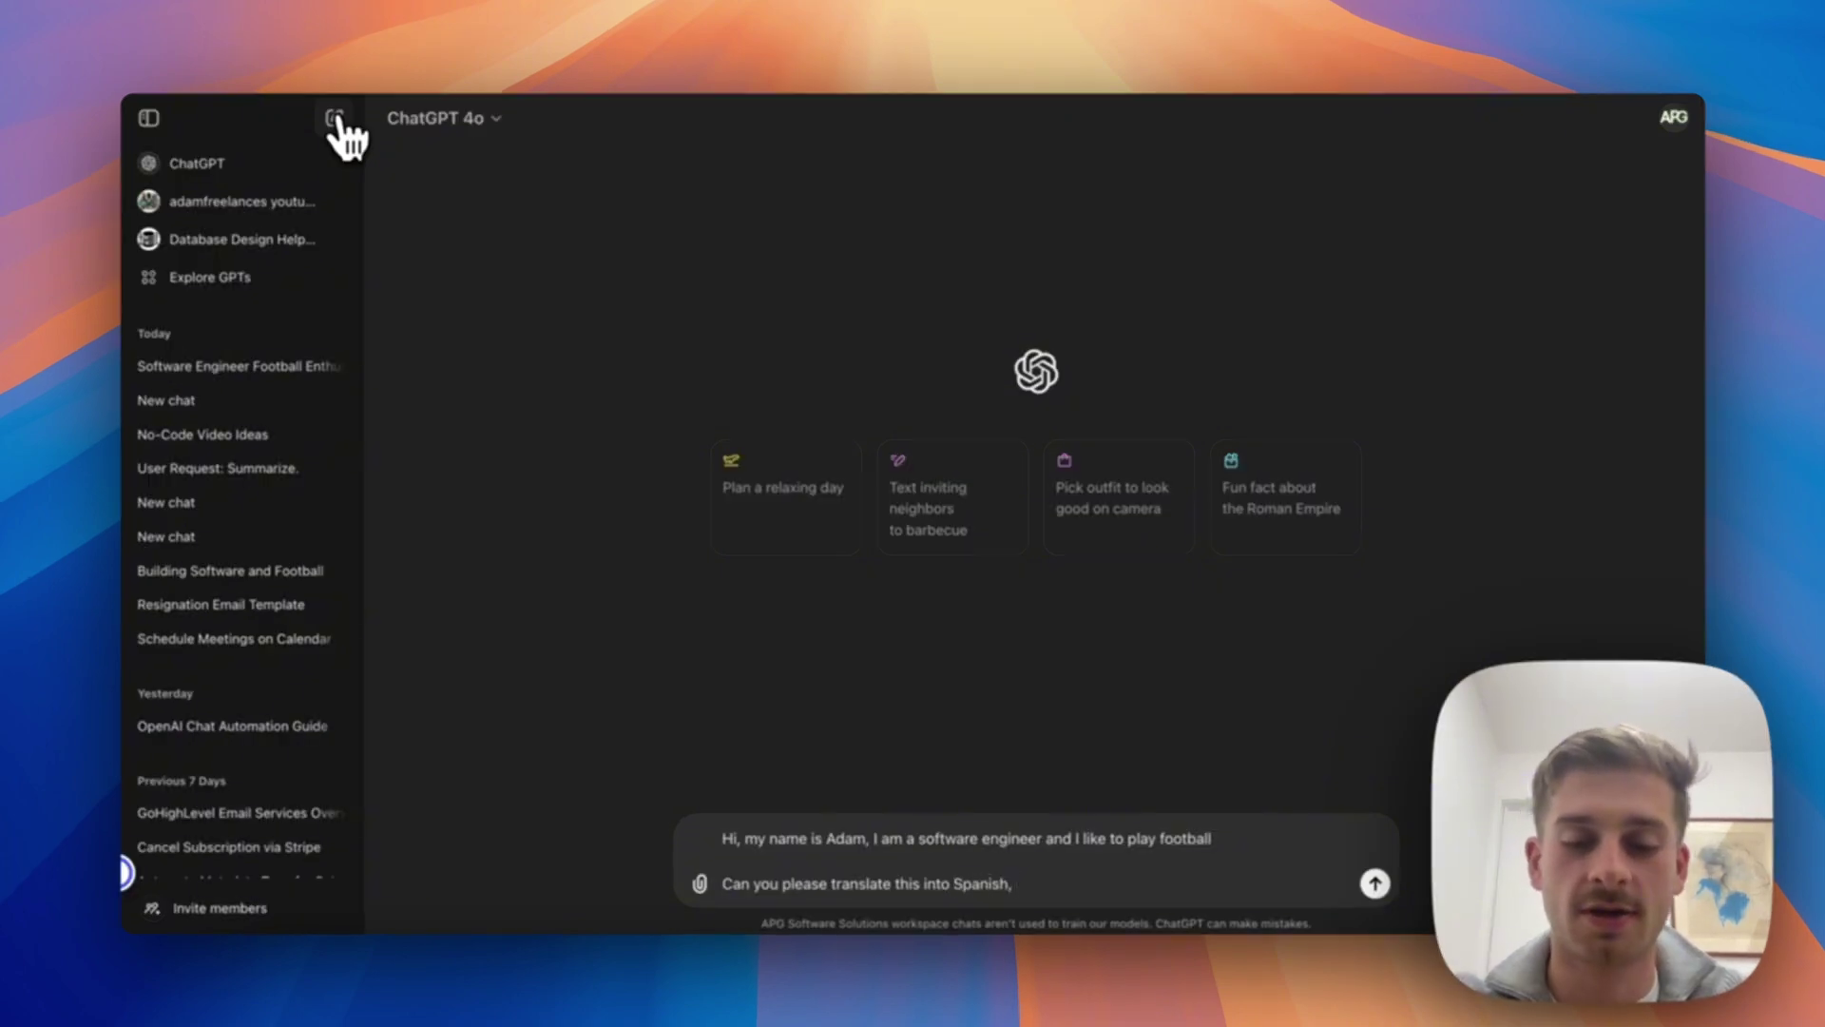
{"action": "type", "text": " French and Russian"}
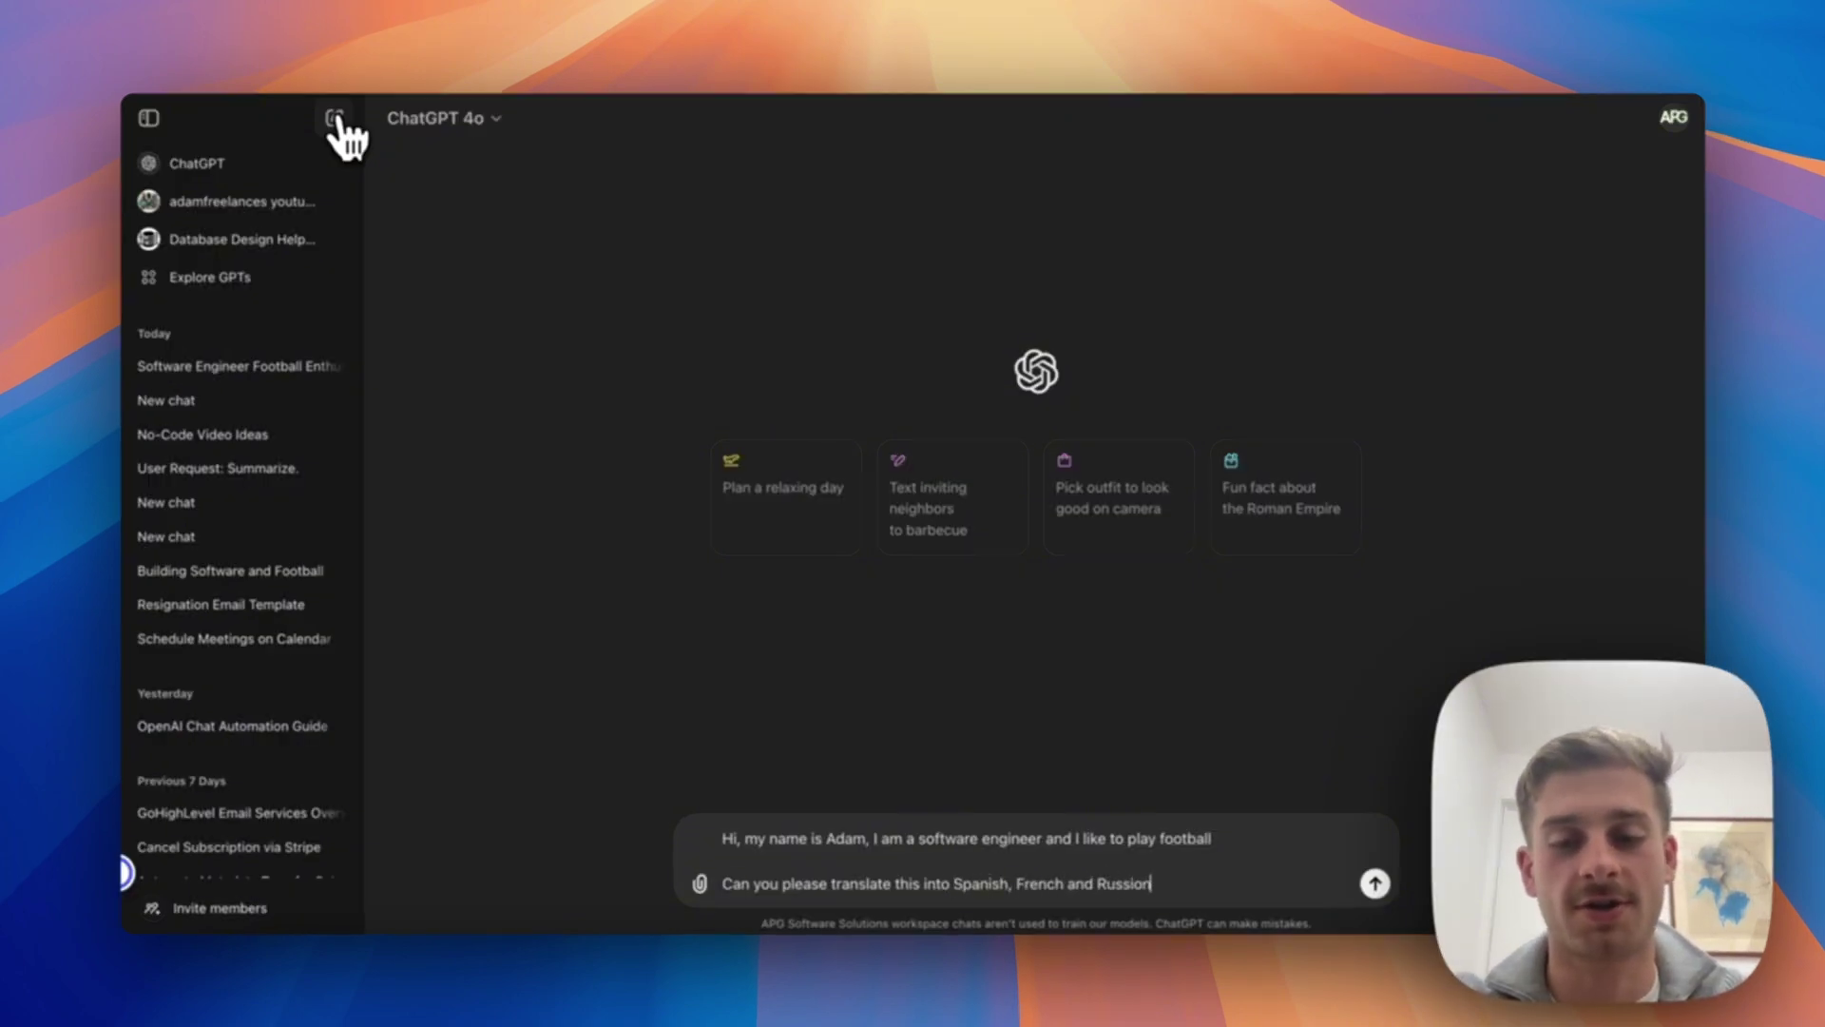
{"action": "key", "text": "Return"}
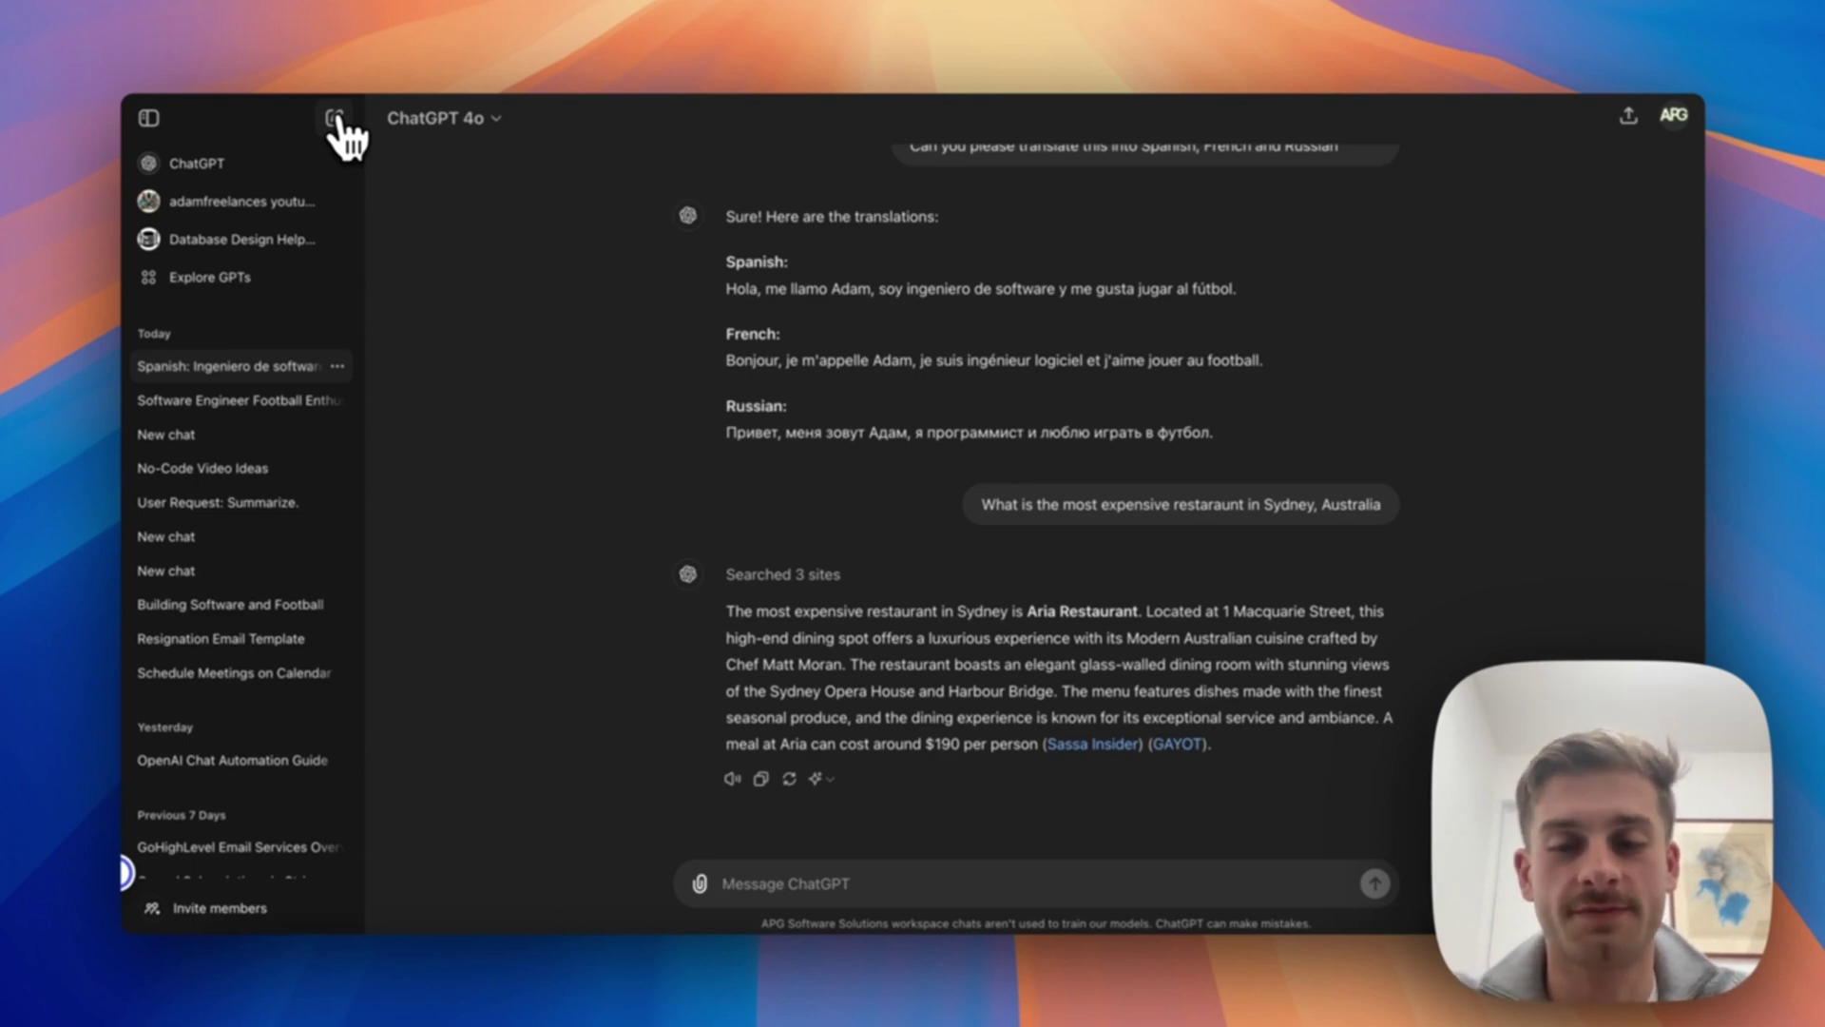
Inspect the Sassa Insider citation behind the Aria Restaurant answer
{"action": "mouse_move", "coordinate": [1071, 751]}
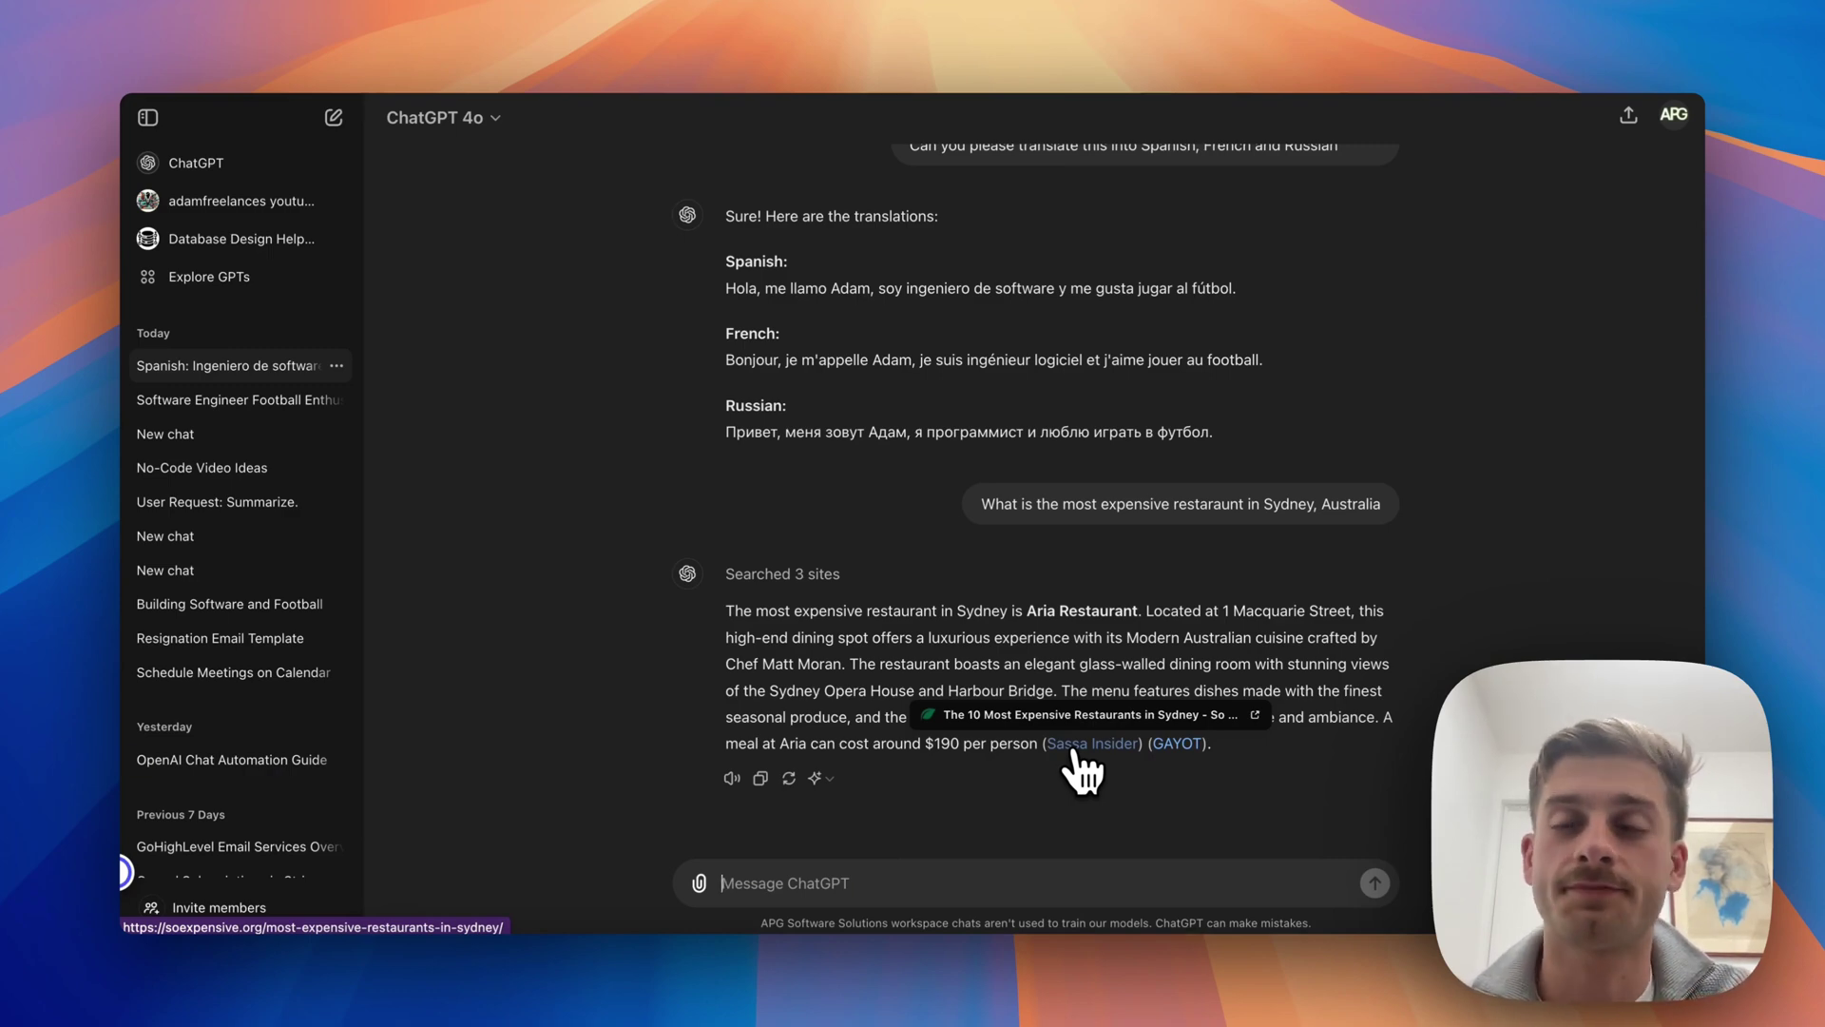
Open the profile account menu, then dismiss it with Escape
{"action": "left_click", "coordinate": [1673, 114]}
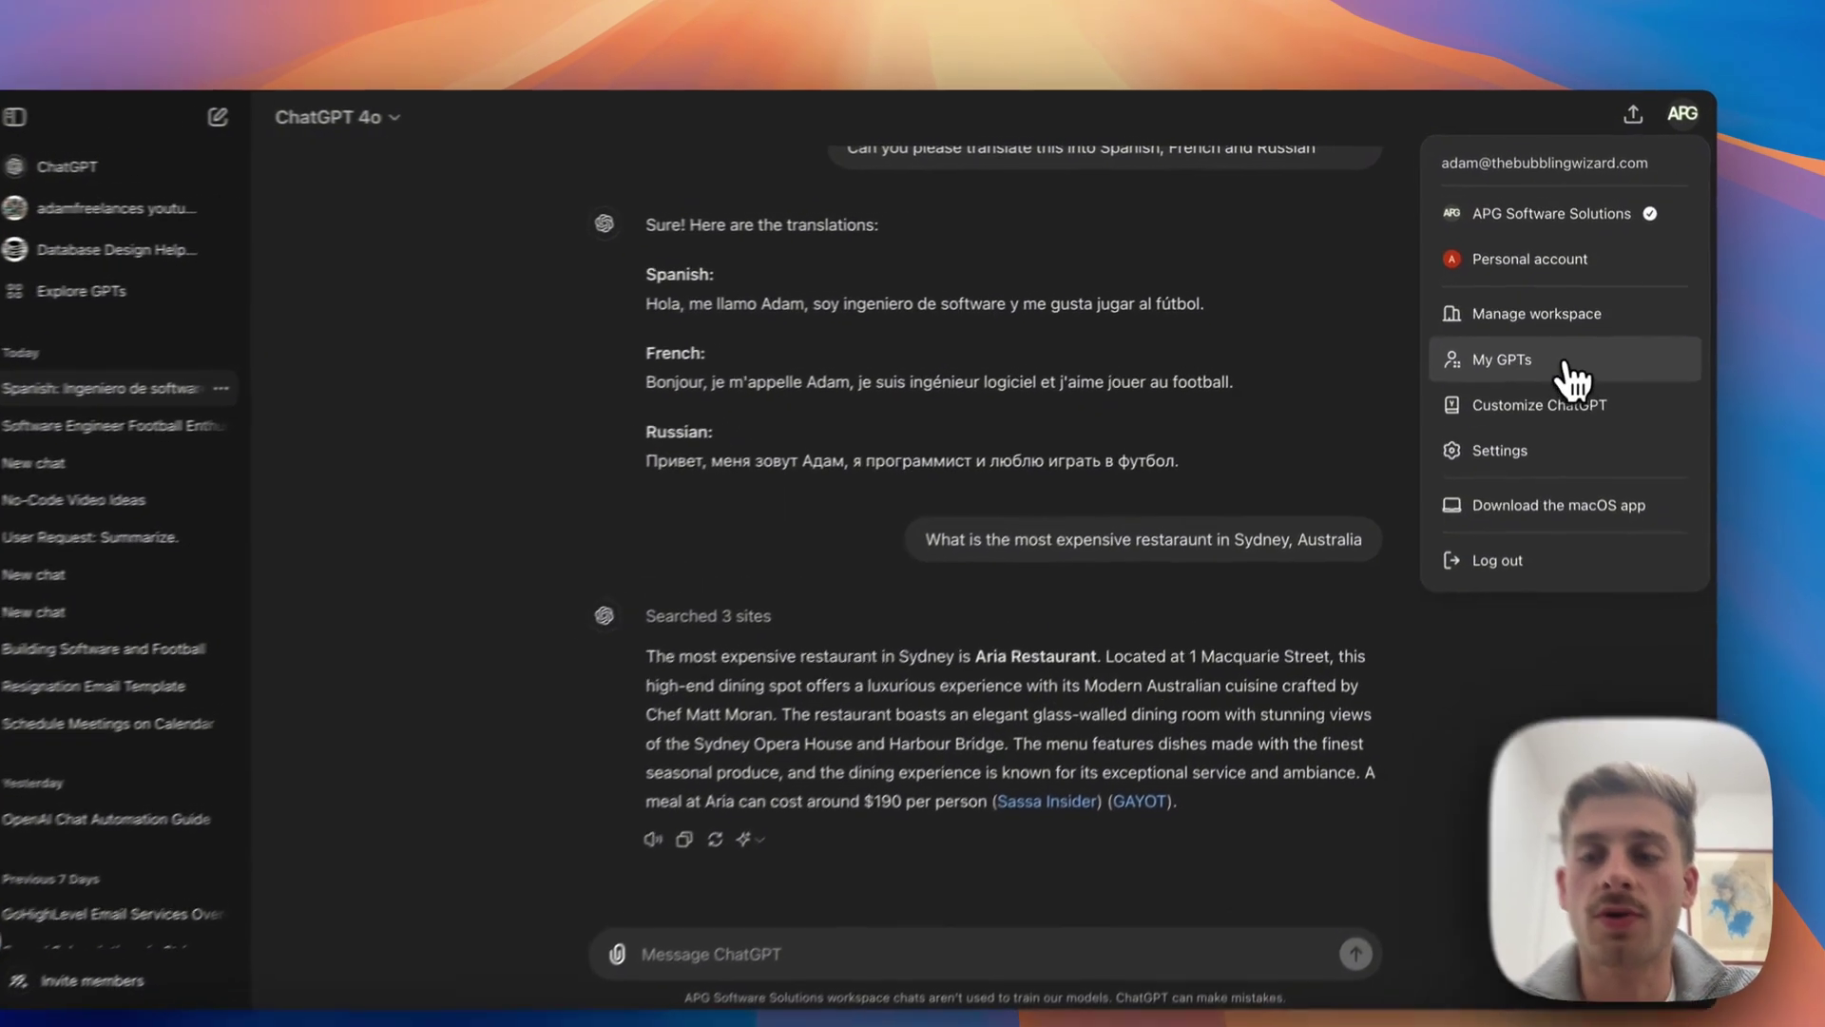
{"action": "key", "text": "Escape"}
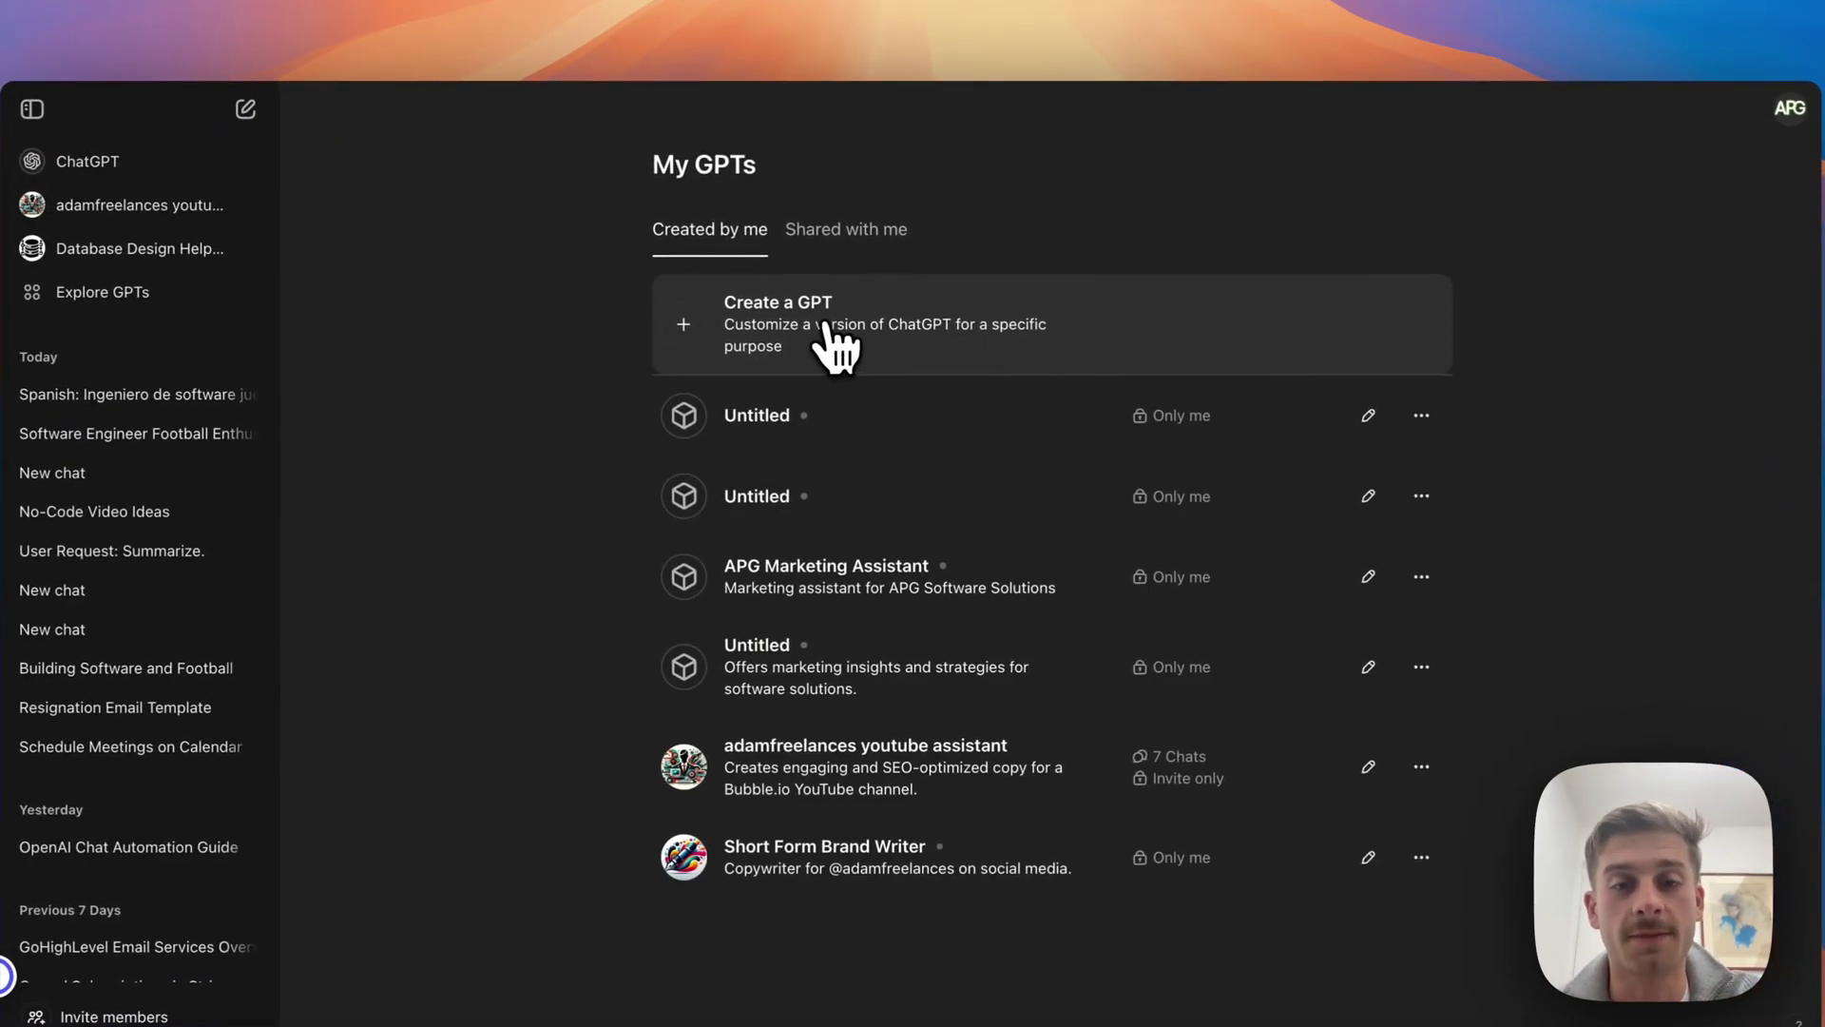
Start a new GPT draft, glance at the Configure Name field, and return to the Create builder chat
{"action": "left_click", "coordinate": [944, 436]}
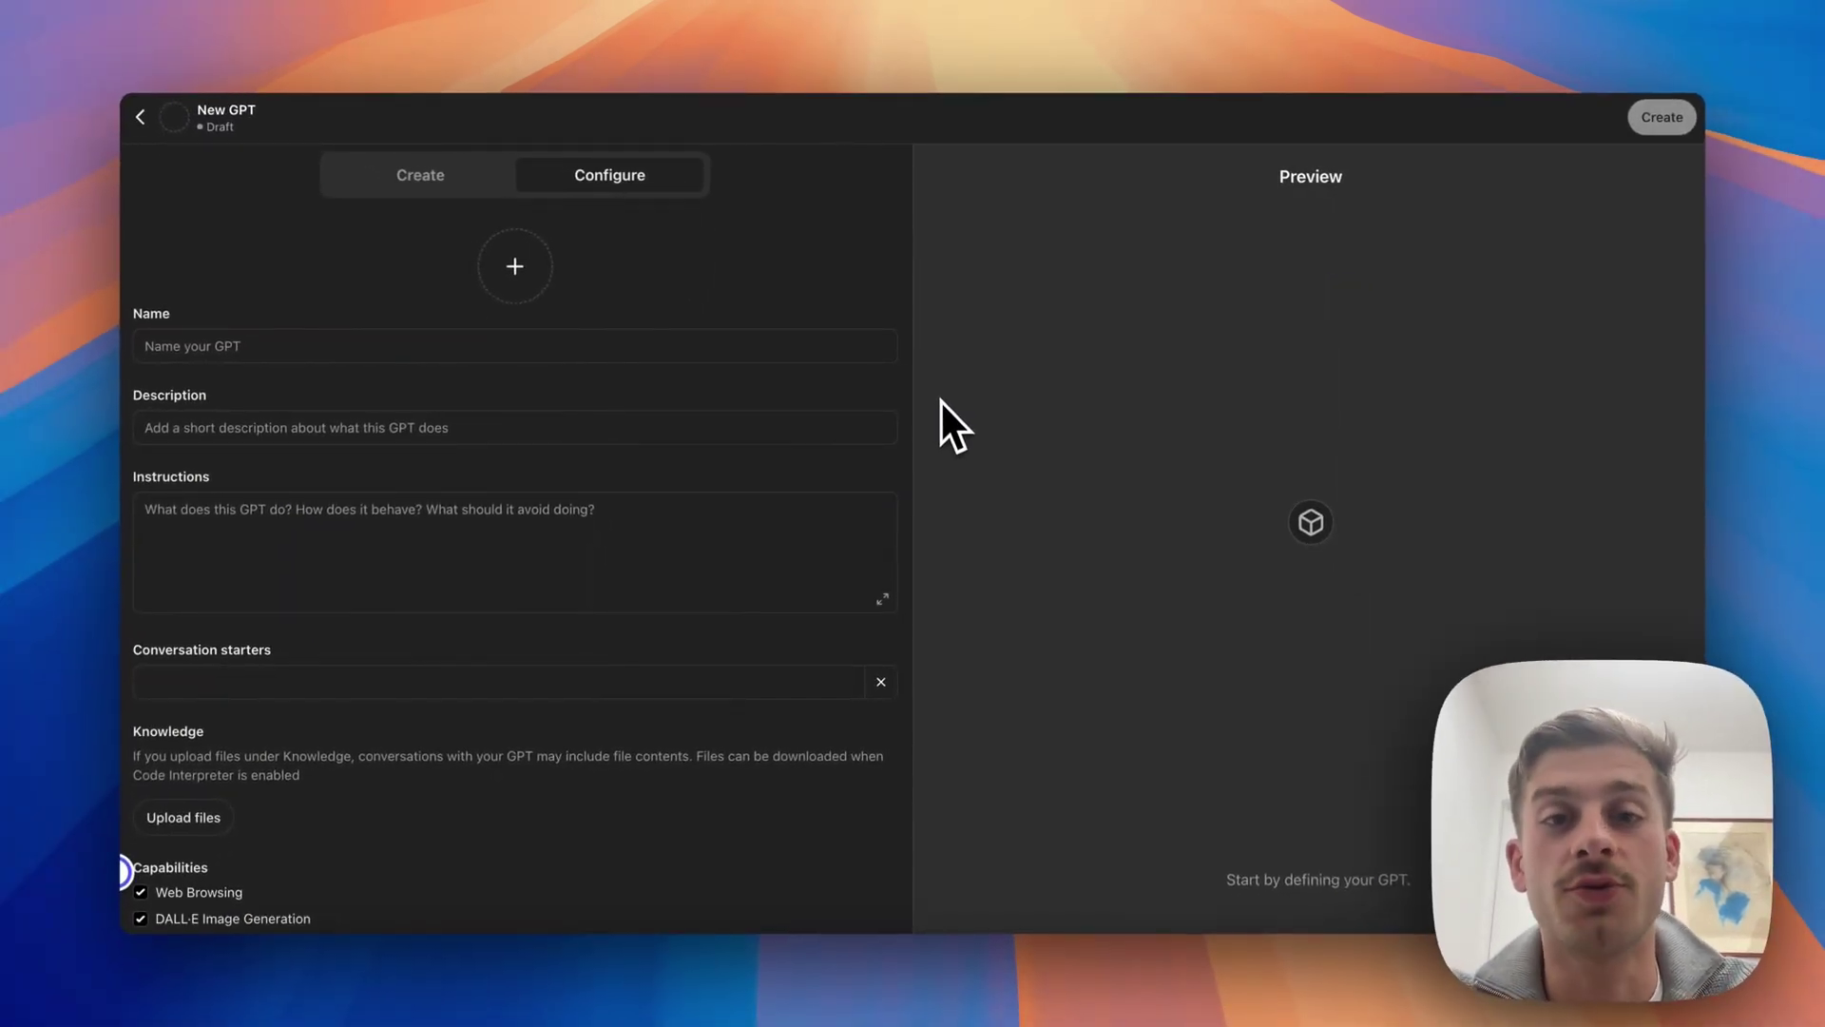
{"action": "left_click", "coordinate": [419, 176]}
{"action": "left_click", "coordinate": [594, 176]}
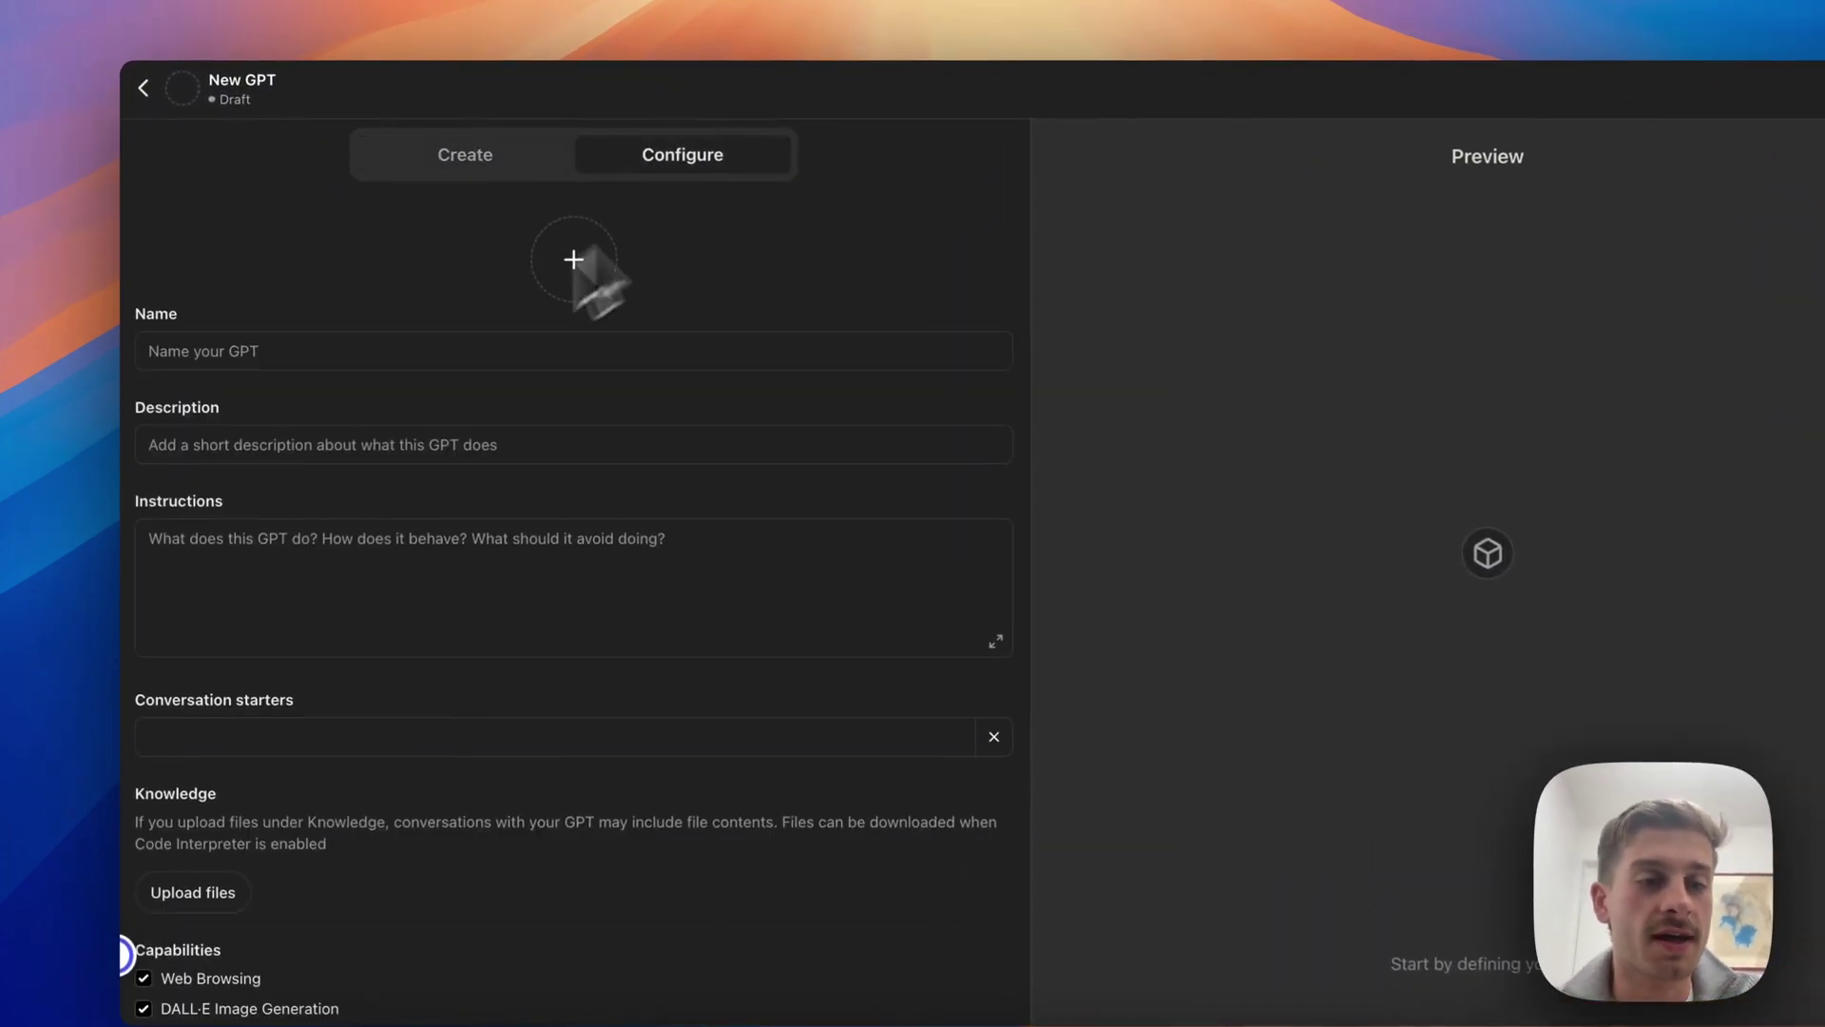
{"action": "left_click", "coordinate": [264, 353]}
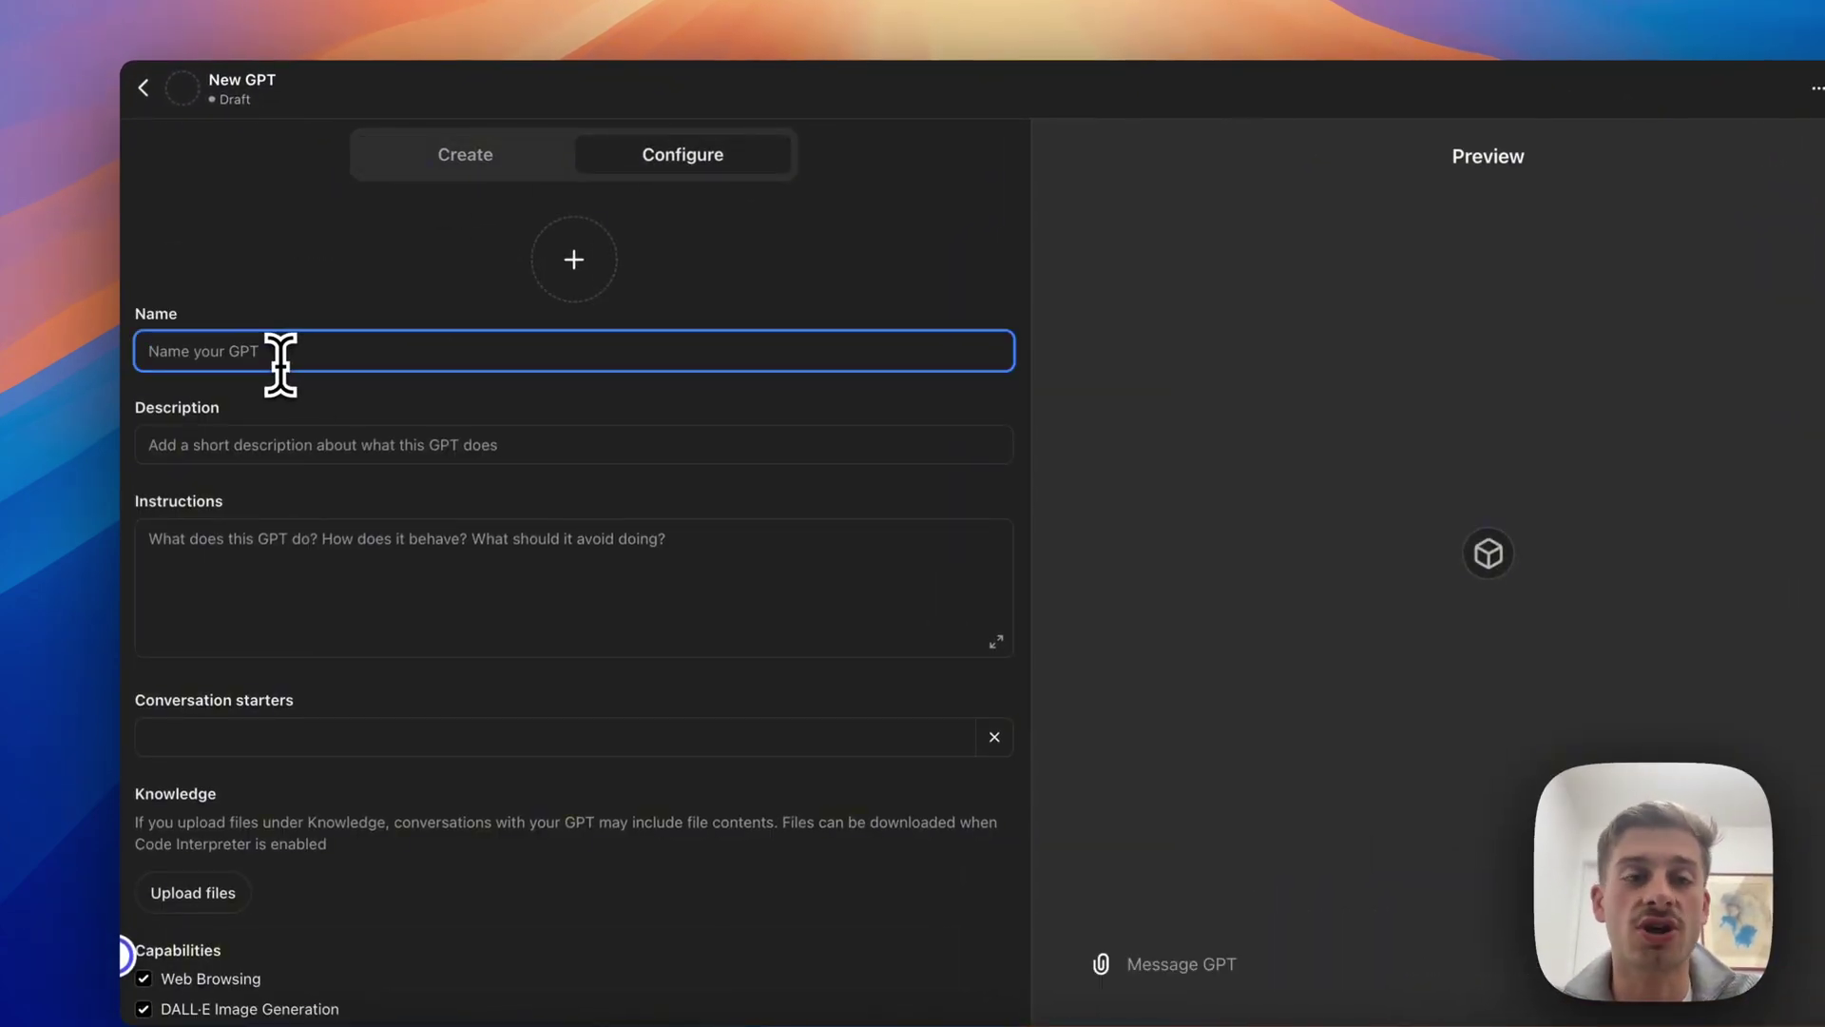
{"action": "left_click", "coordinate": [439, 162]}
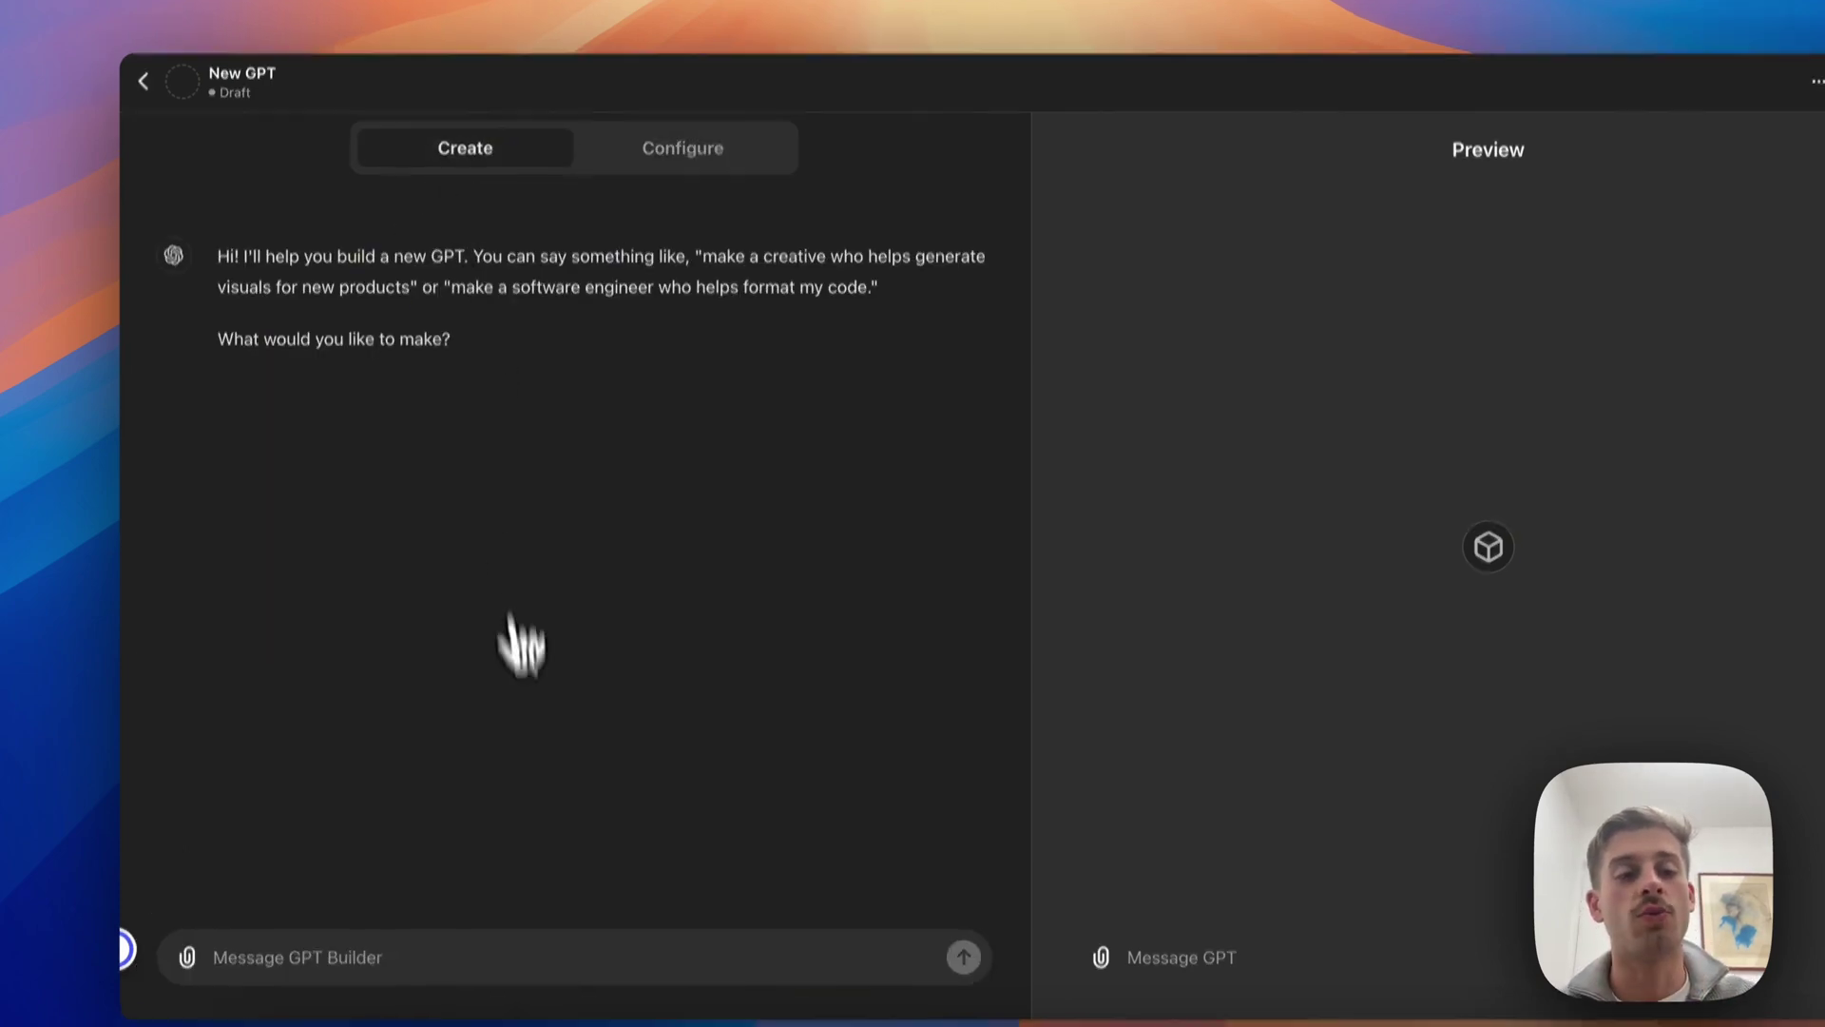
Describe to the GPT Builder an assistant recommending fun, healthy Keto meals
{"action": "left_click", "coordinate": [472, 963]}
{"action": "type", "text": "I would like to make an a"}
{"action": "type", "text": "ssistant that help r"}
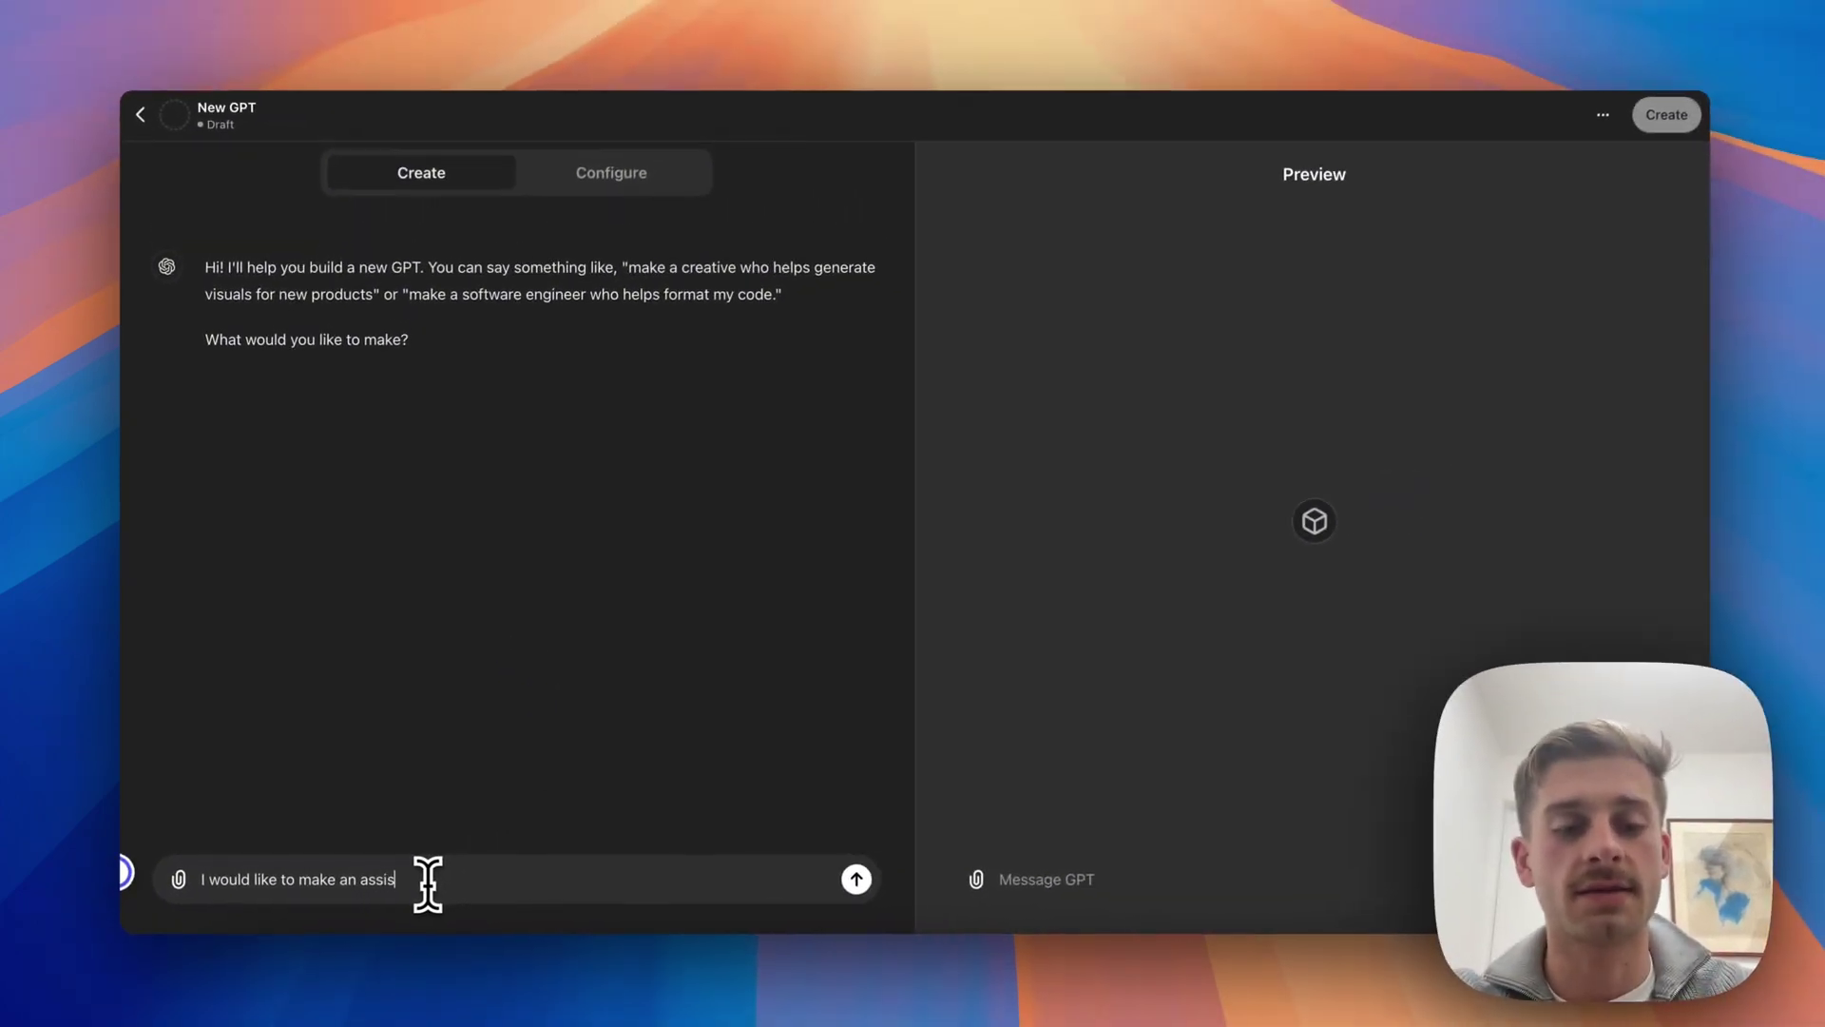
{"action": "type", "text": "ecommend fun and heal"}
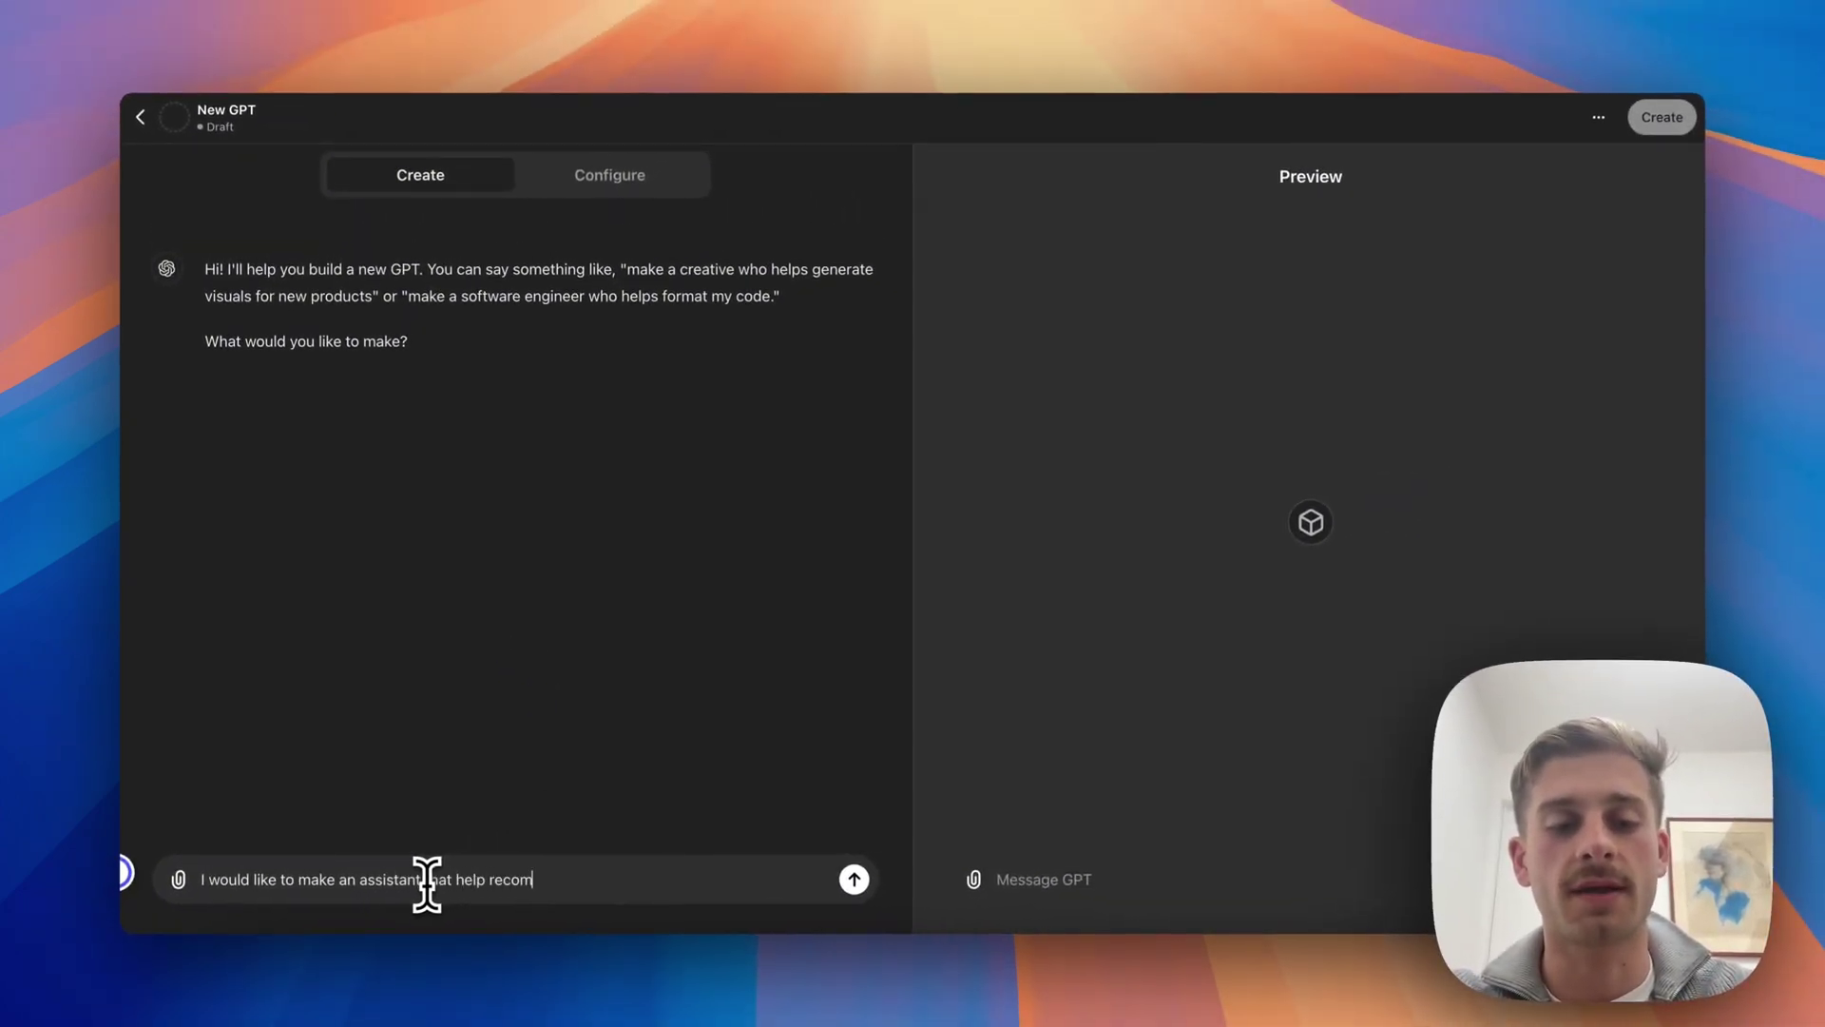
{"action": "type", "text": "thy meals for"}
{"action": "type", "text": " me that are ap"}
{"action": "type", "text": "art of a Keto "}
{"action": "type", "text": "diet"}
{"action": "key", "text": "Return"}
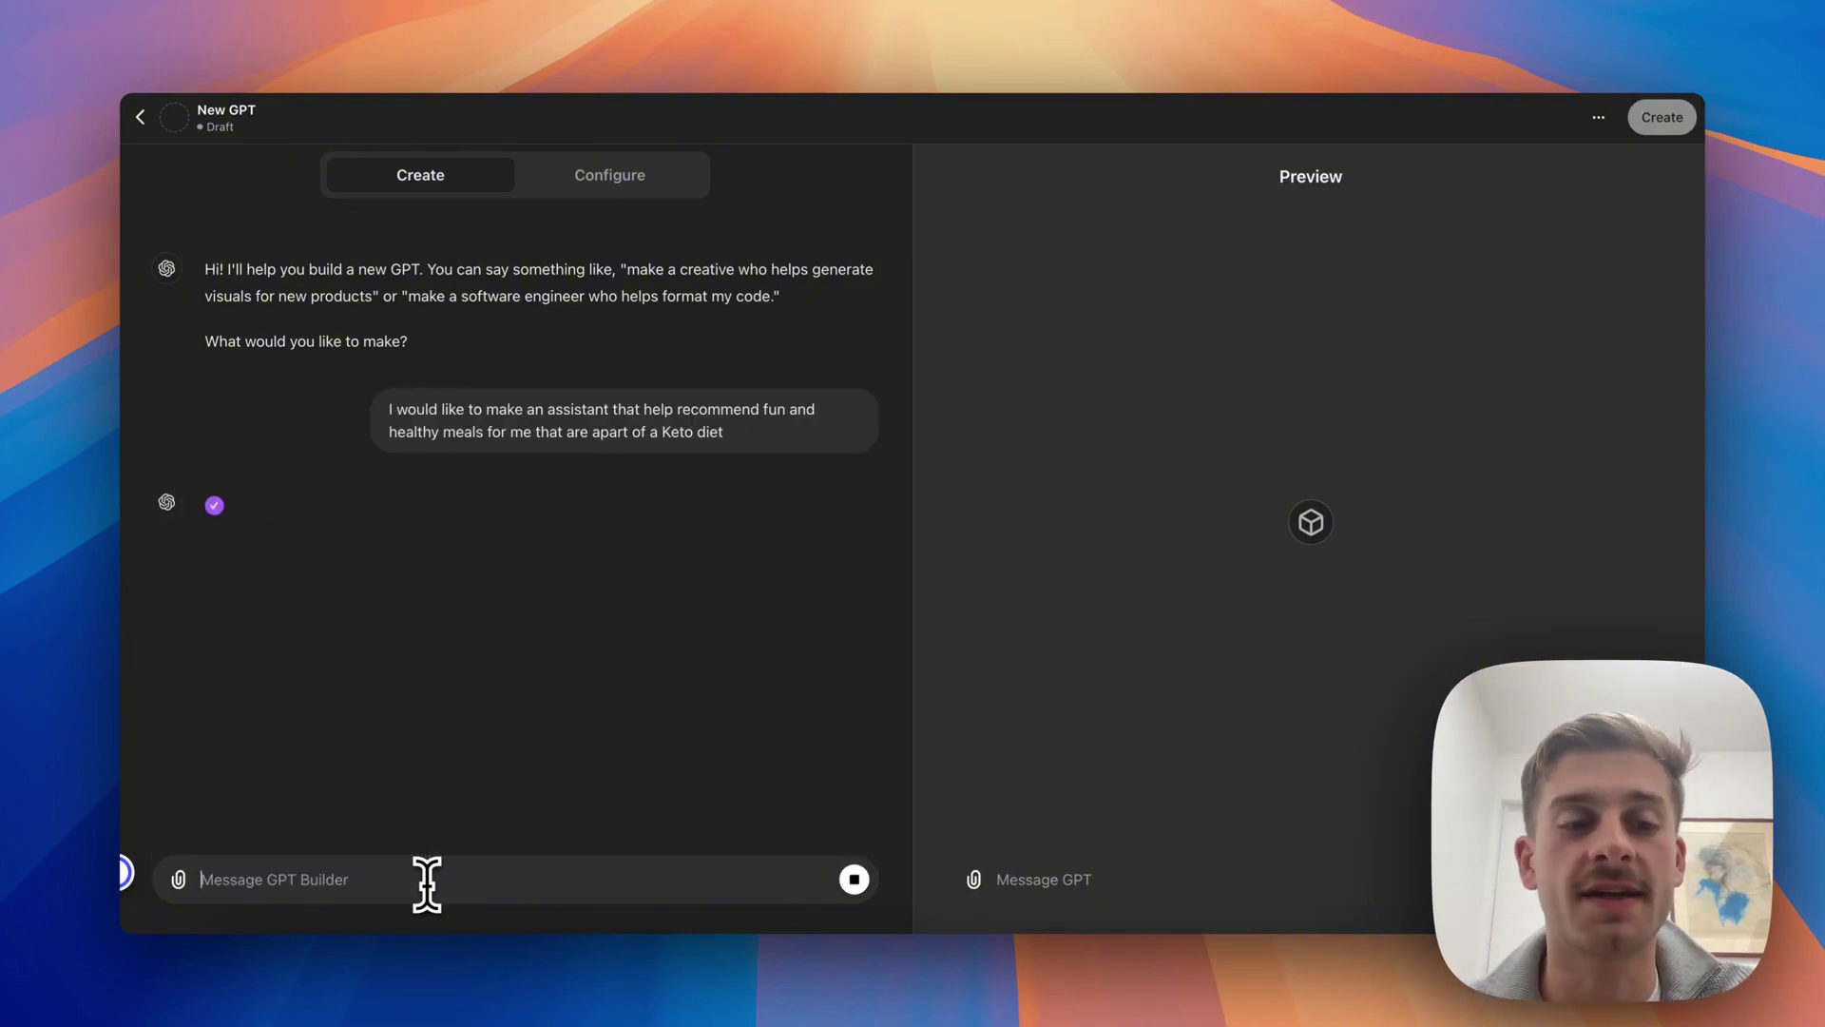
Check the filled-in Configure fields, then reply 'yeah' to accept the name Keto Meal Guru
{"action": "left_click", "coordinate": [600, 181]}
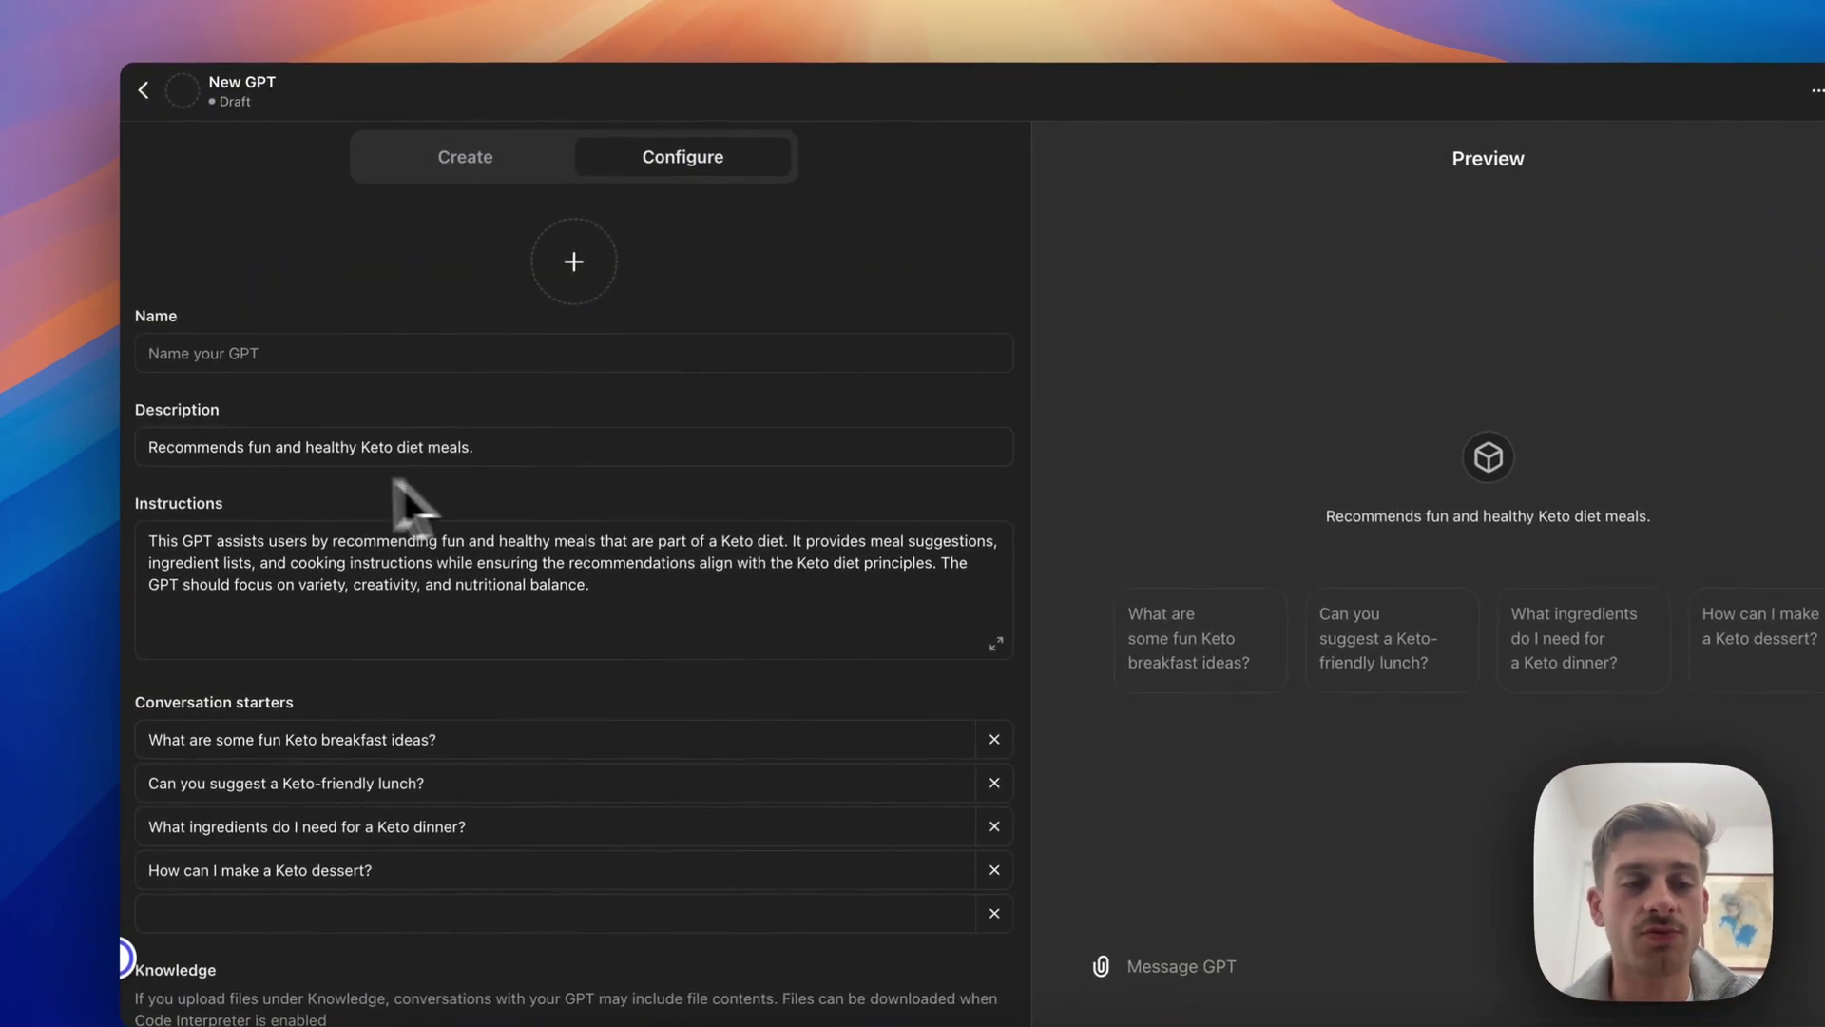
{"action": "left_click", "coordinate": [489, 160]}
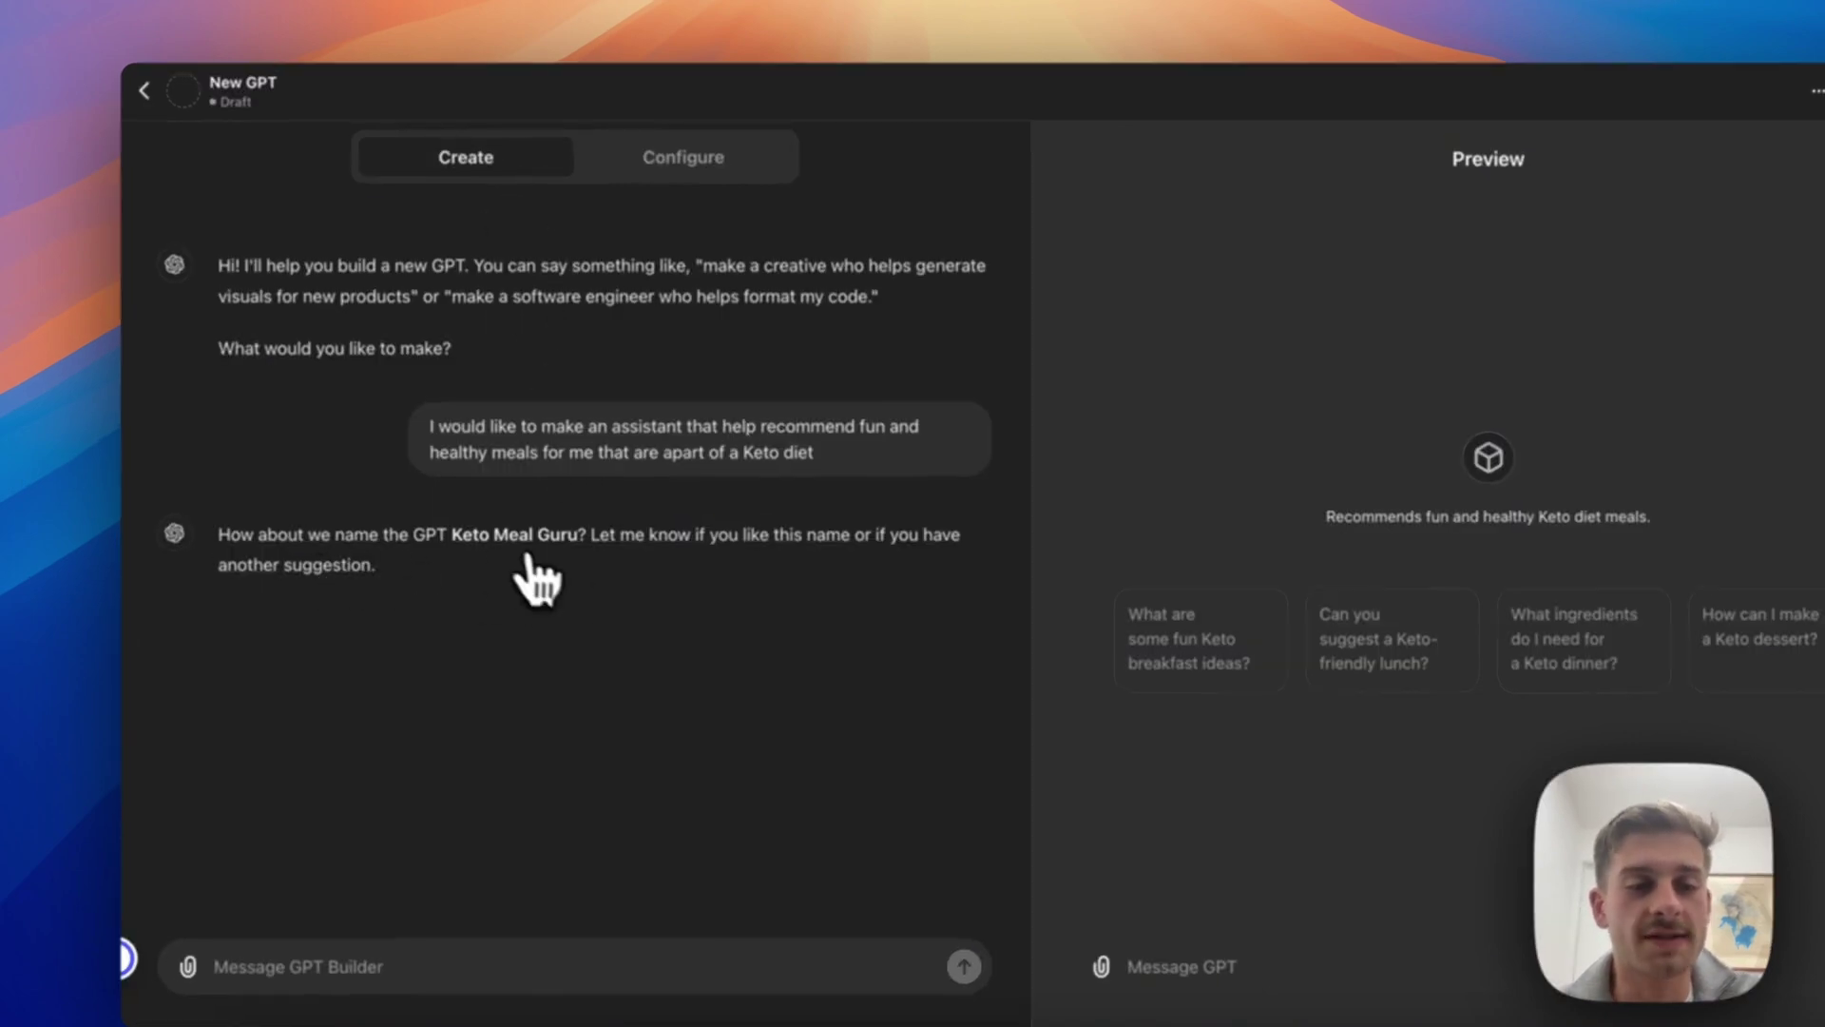
{"action": "left_click", "coordinate": [583, 965]}
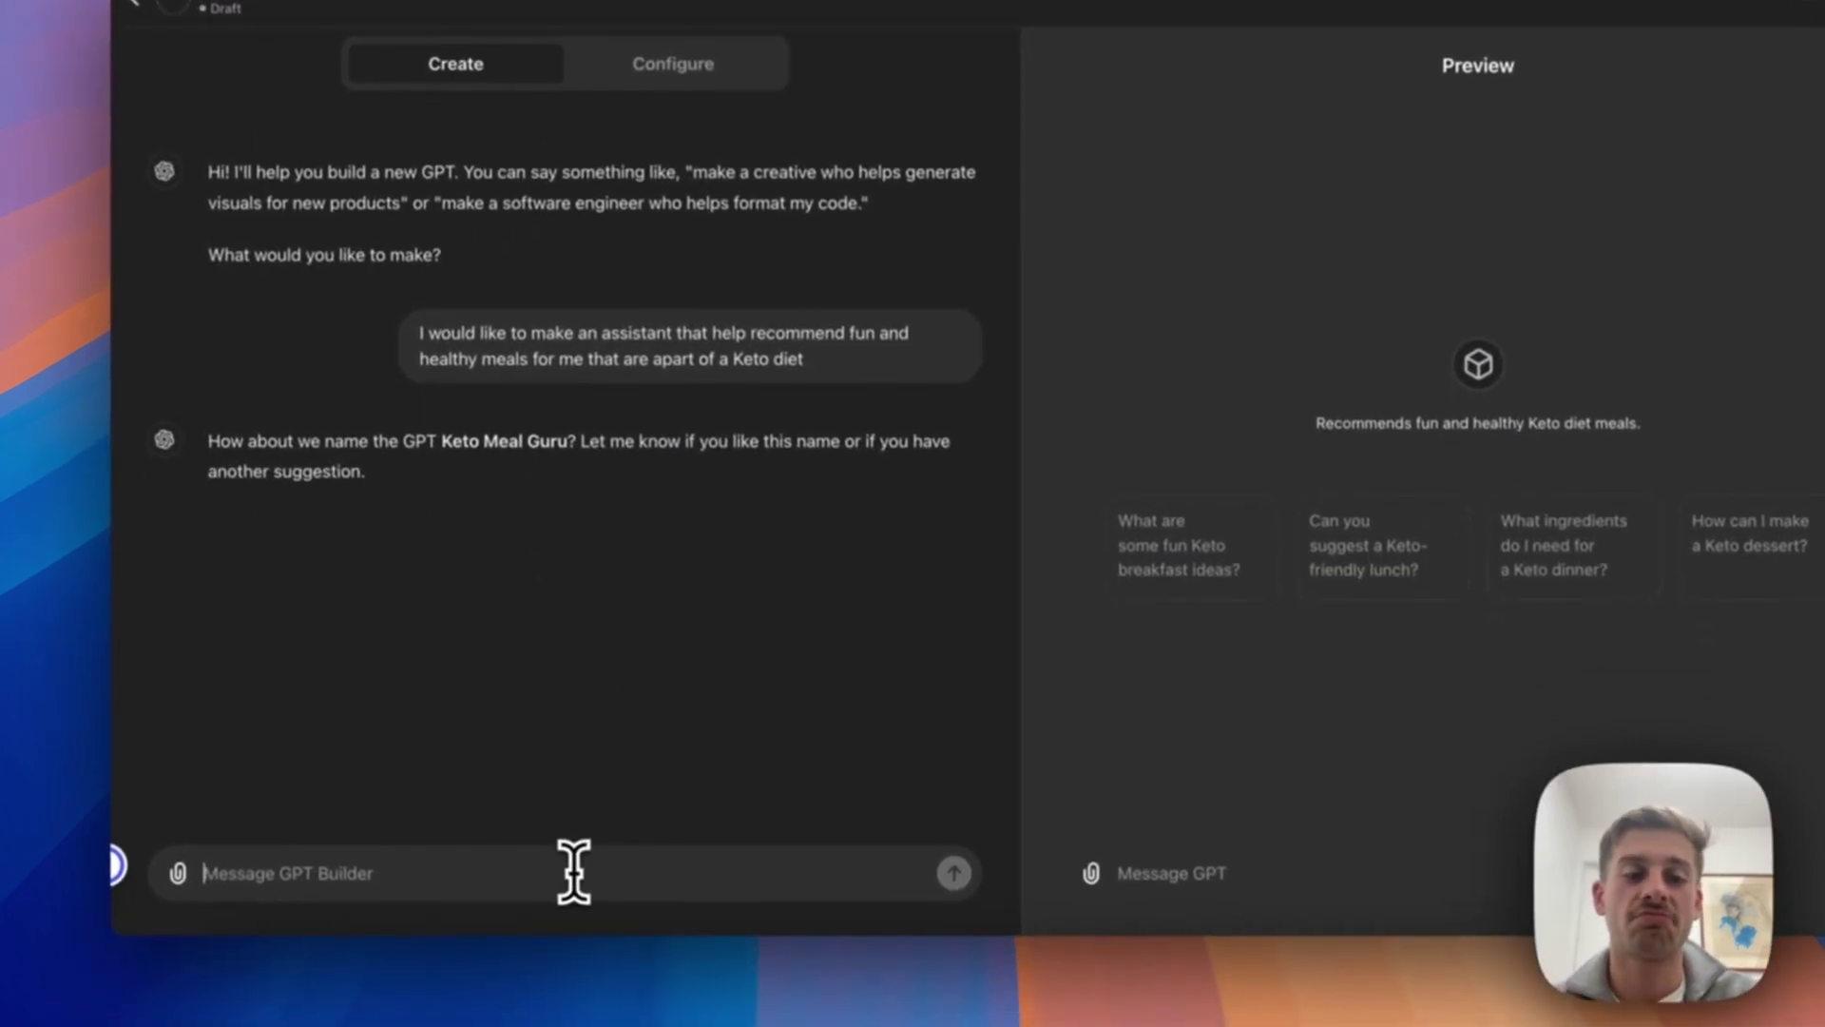
{"action": "type", "text": "yea"}
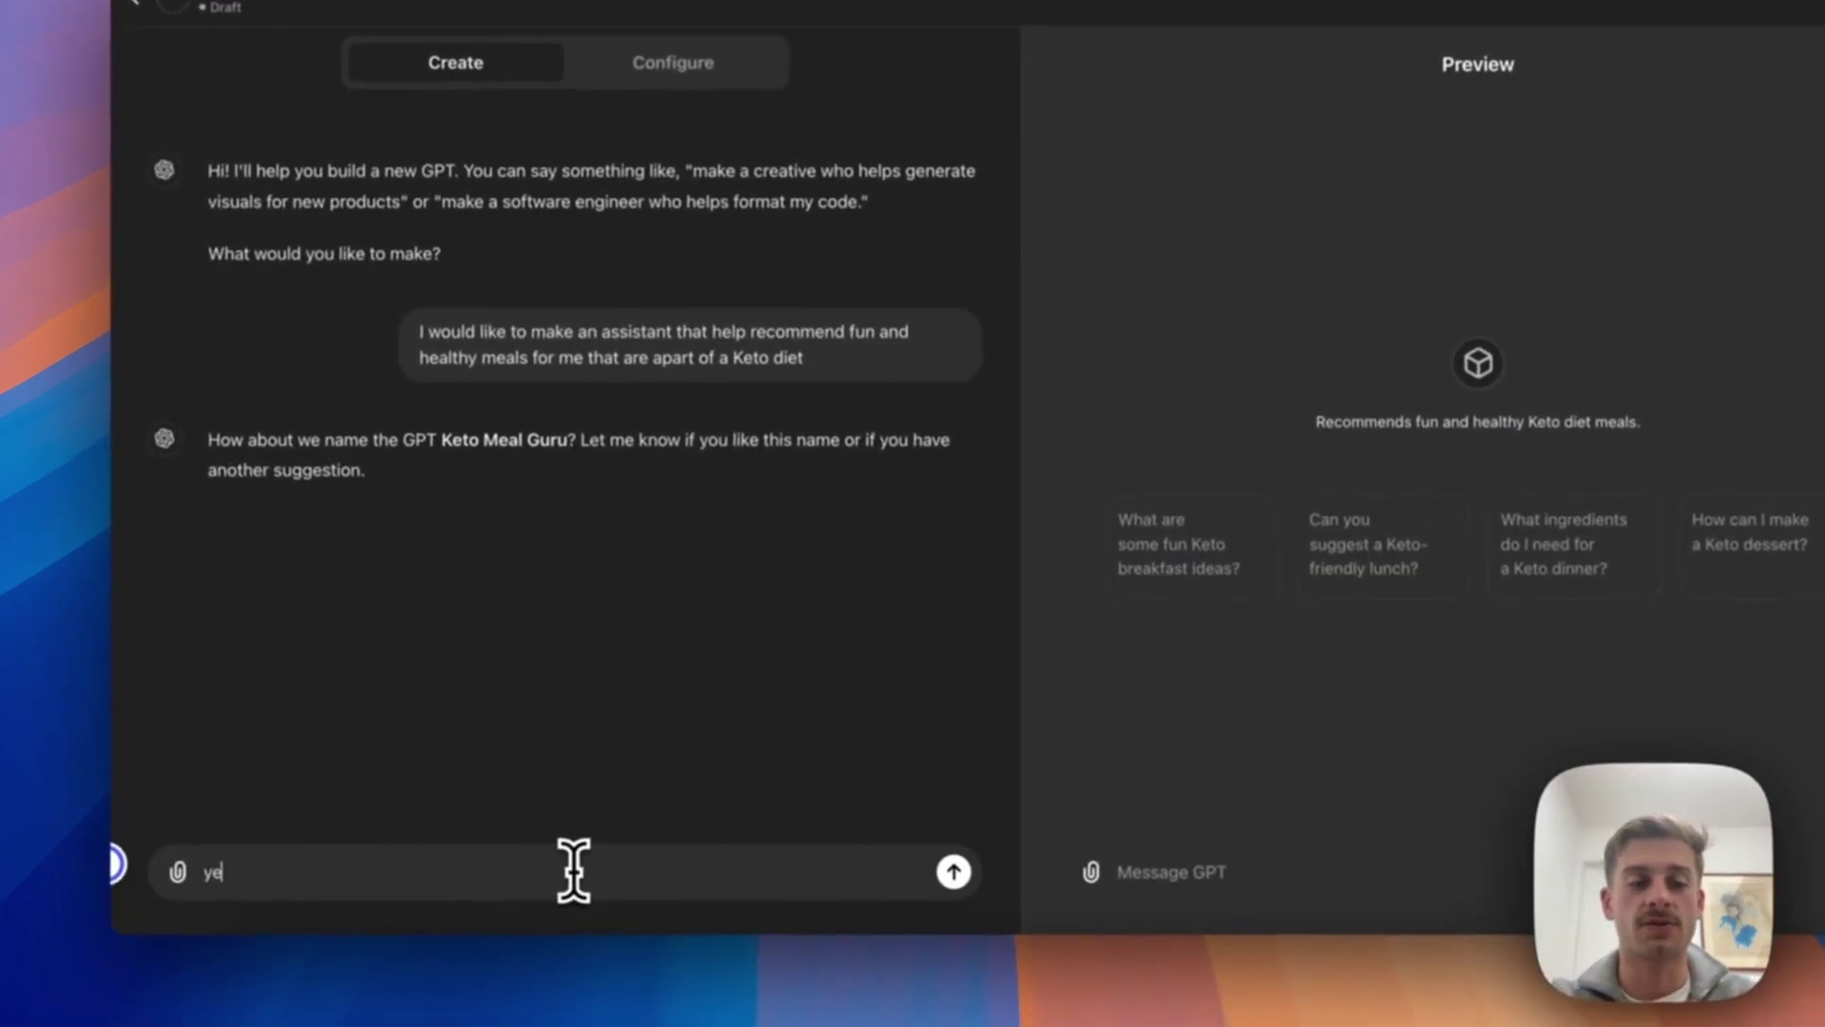
{"action": "type", "text": "h"}
{"action": "key", "text": "Return"}
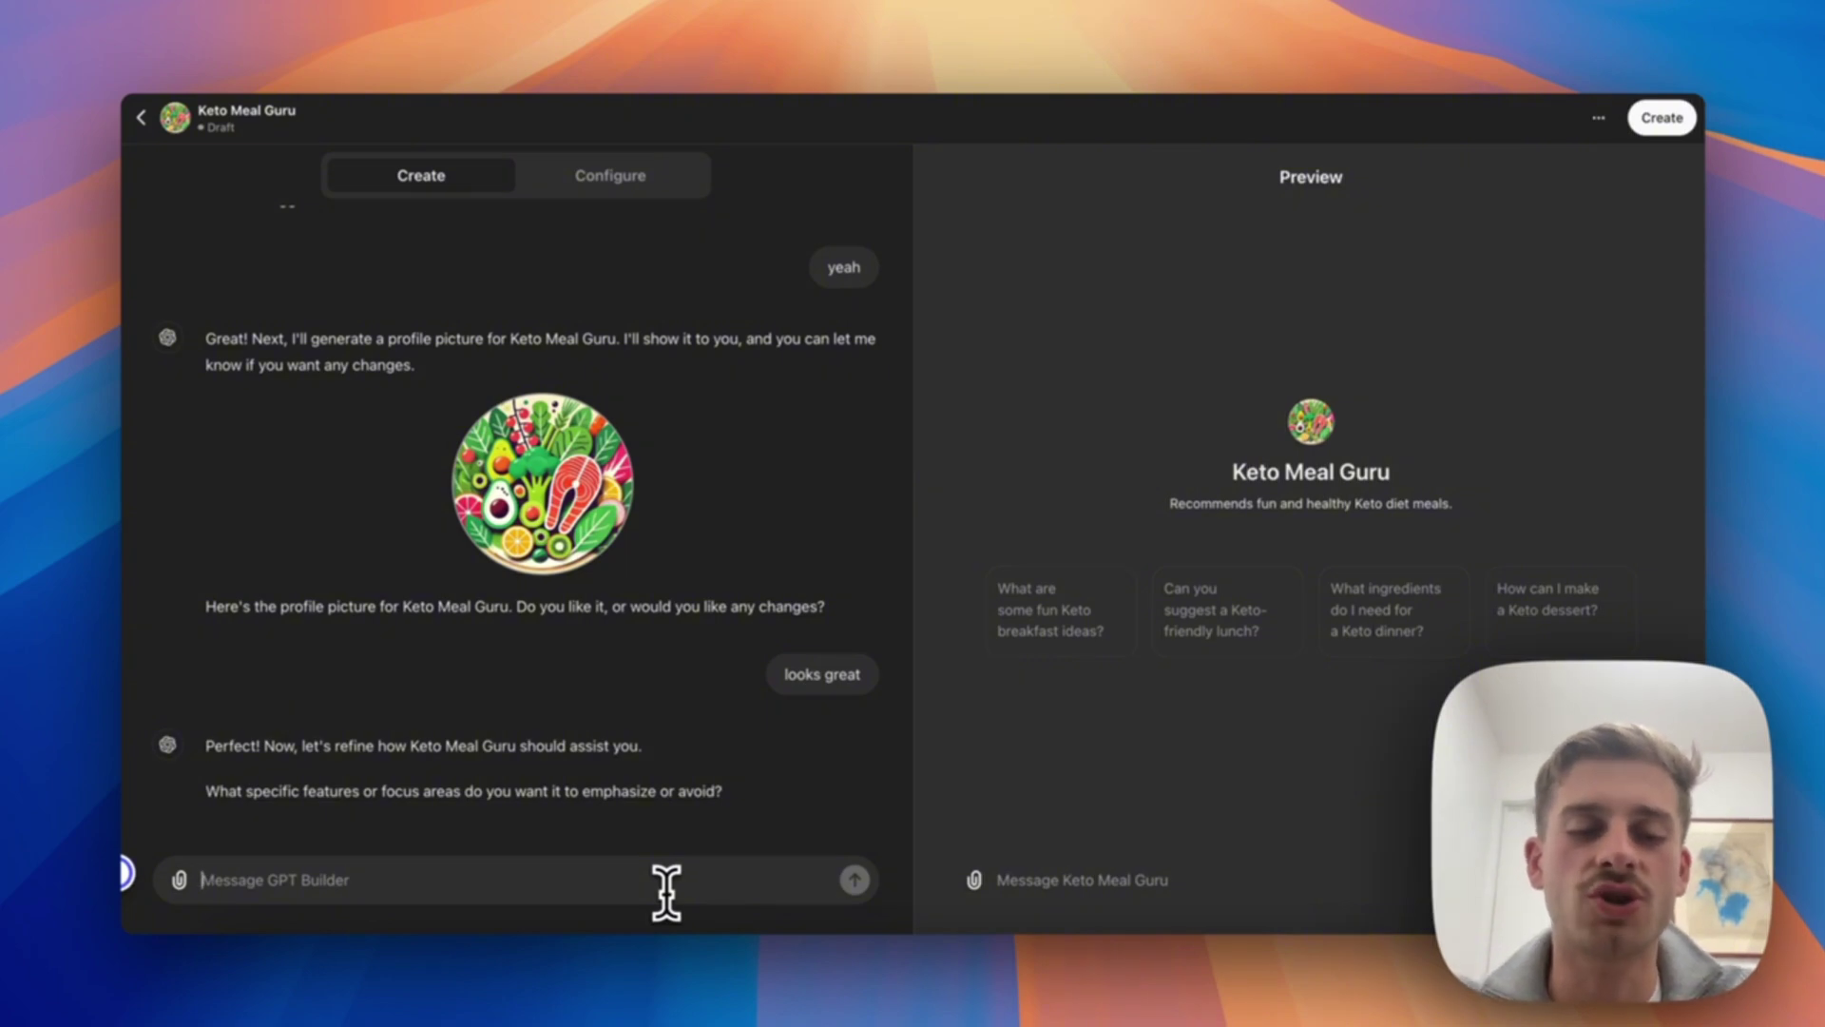
Tell the builder to emphasise Keto alignment, use a friendly tone, and generate a meal image with each recipe
{"action": "type", "text": "Plea"}
{"action": "key", "text": "Return"}
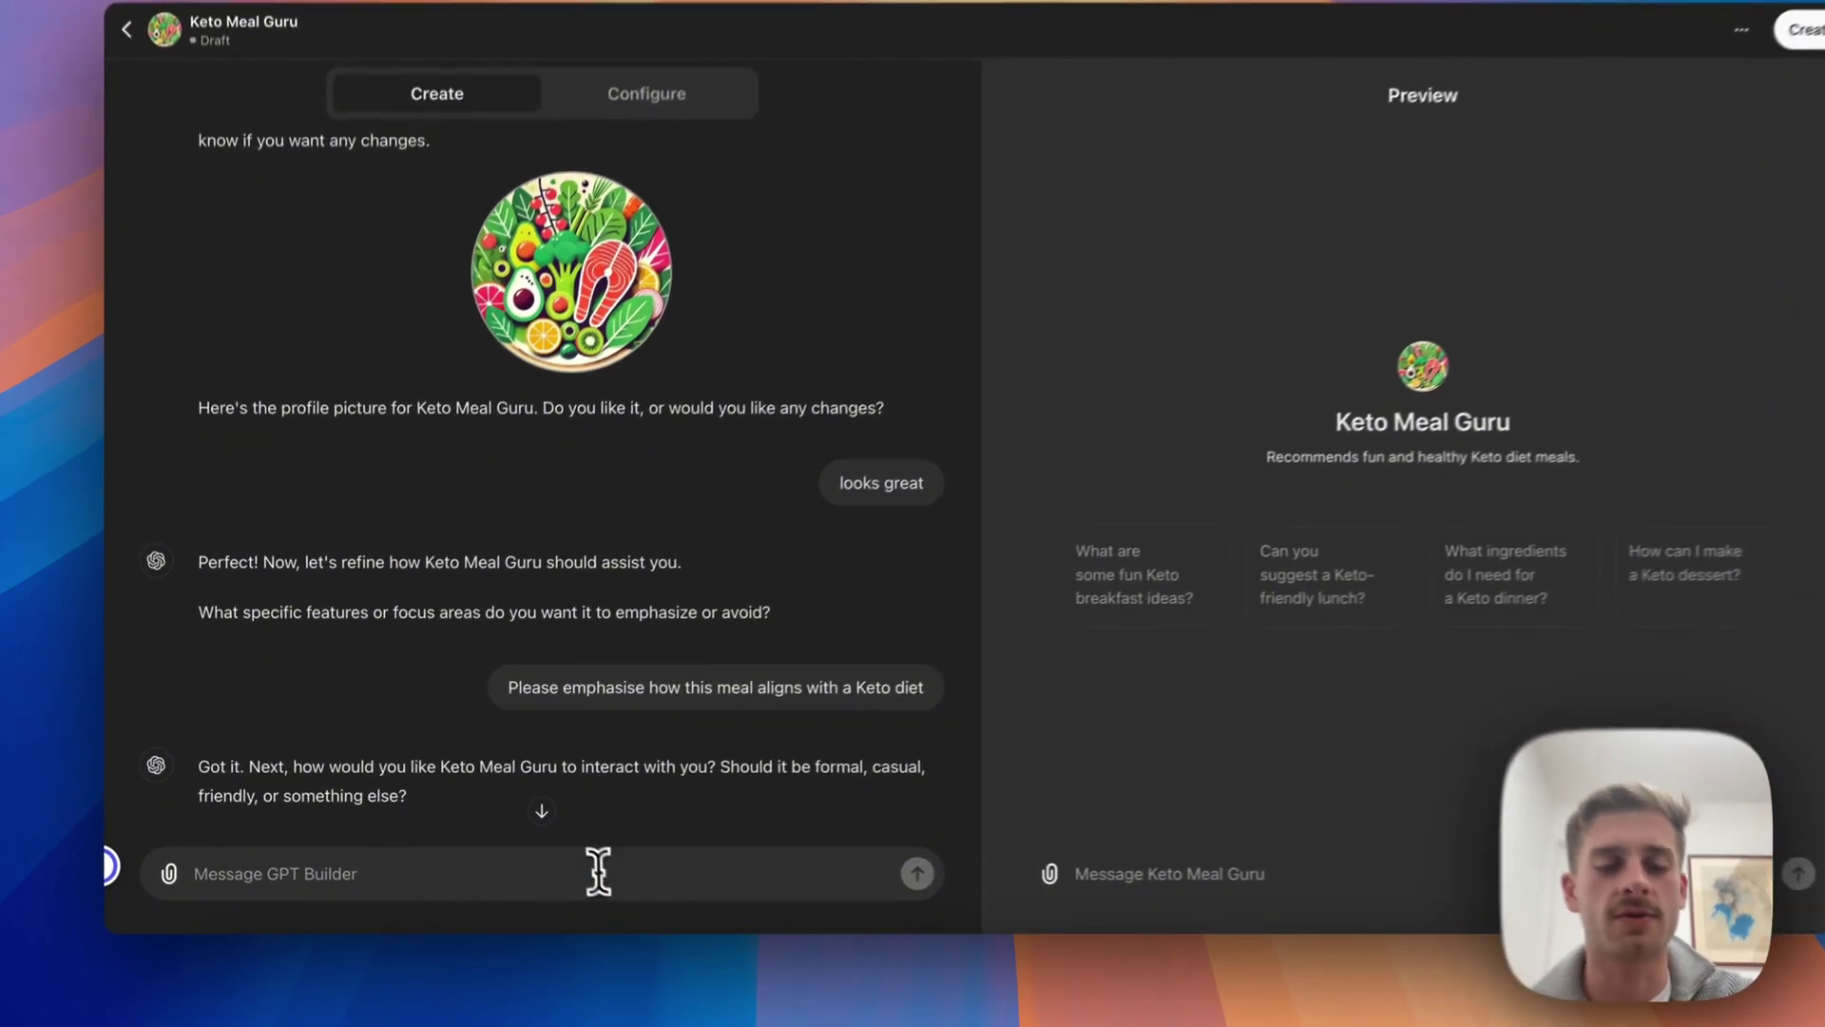
{"action": "type", "text": "friend"}
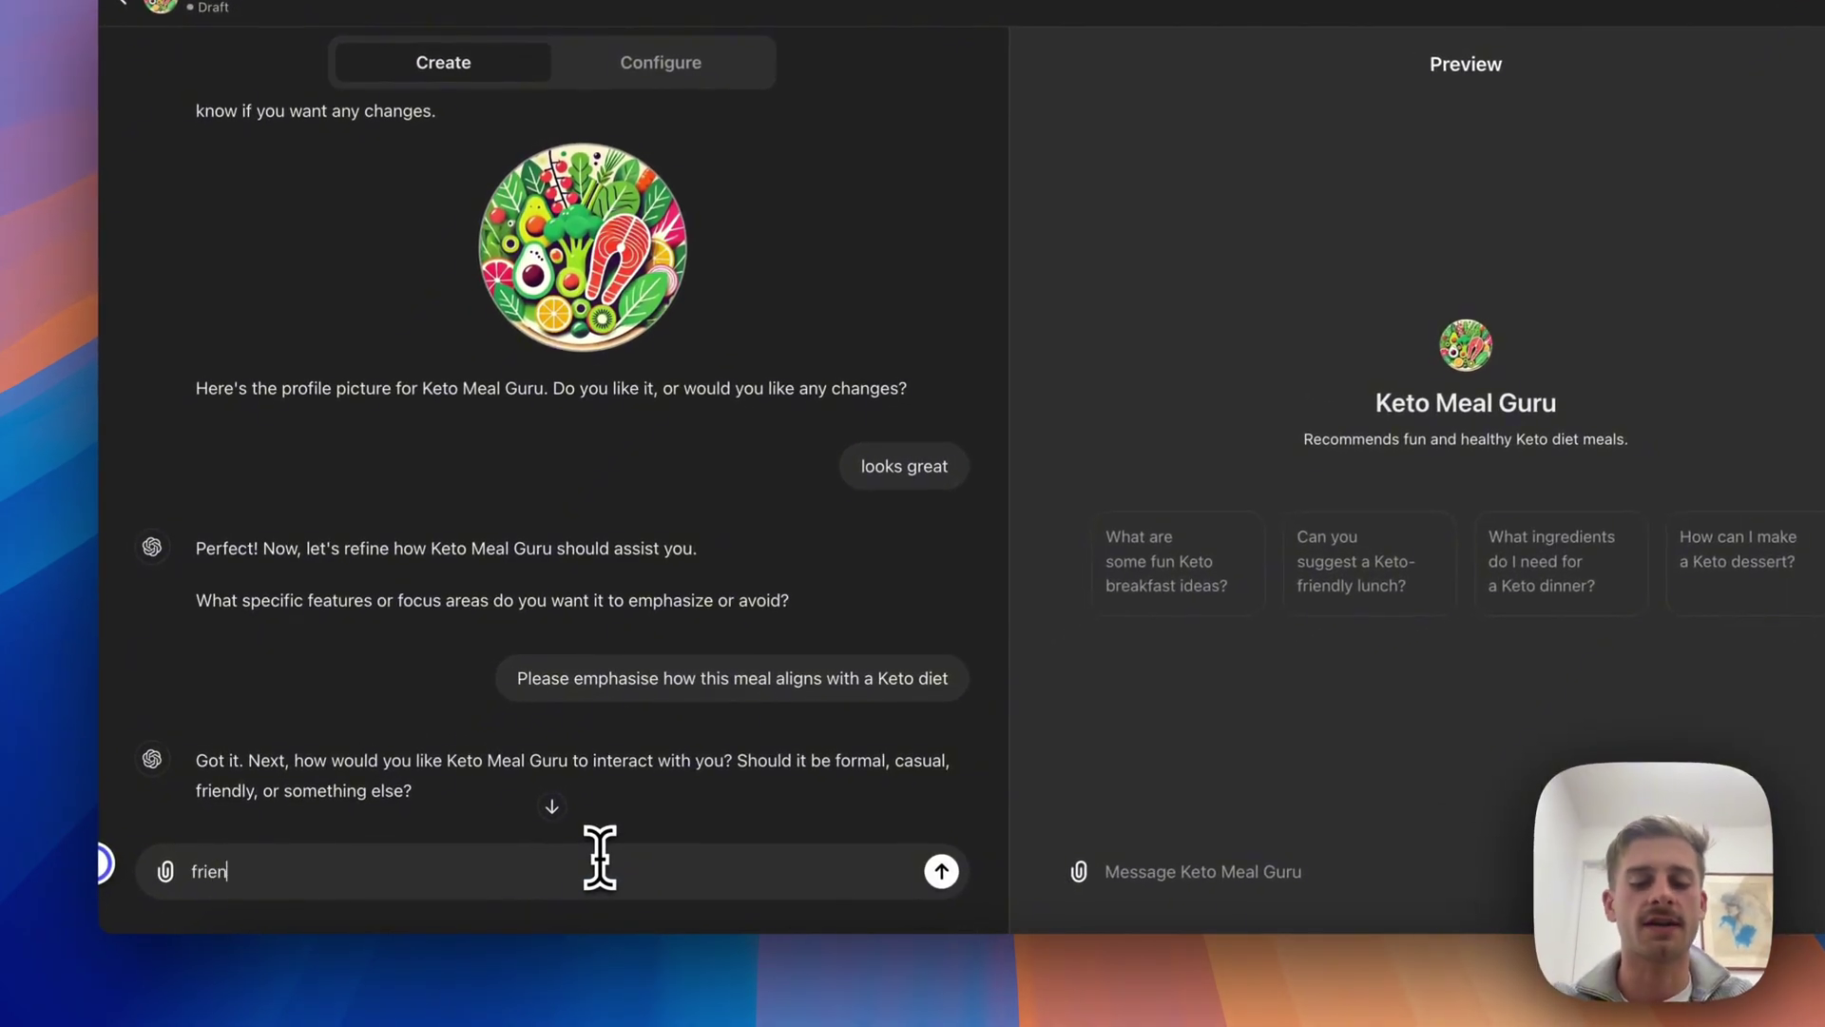
{"action": "type", "text": "ly"}
{"action": "key", "text": "Return"}
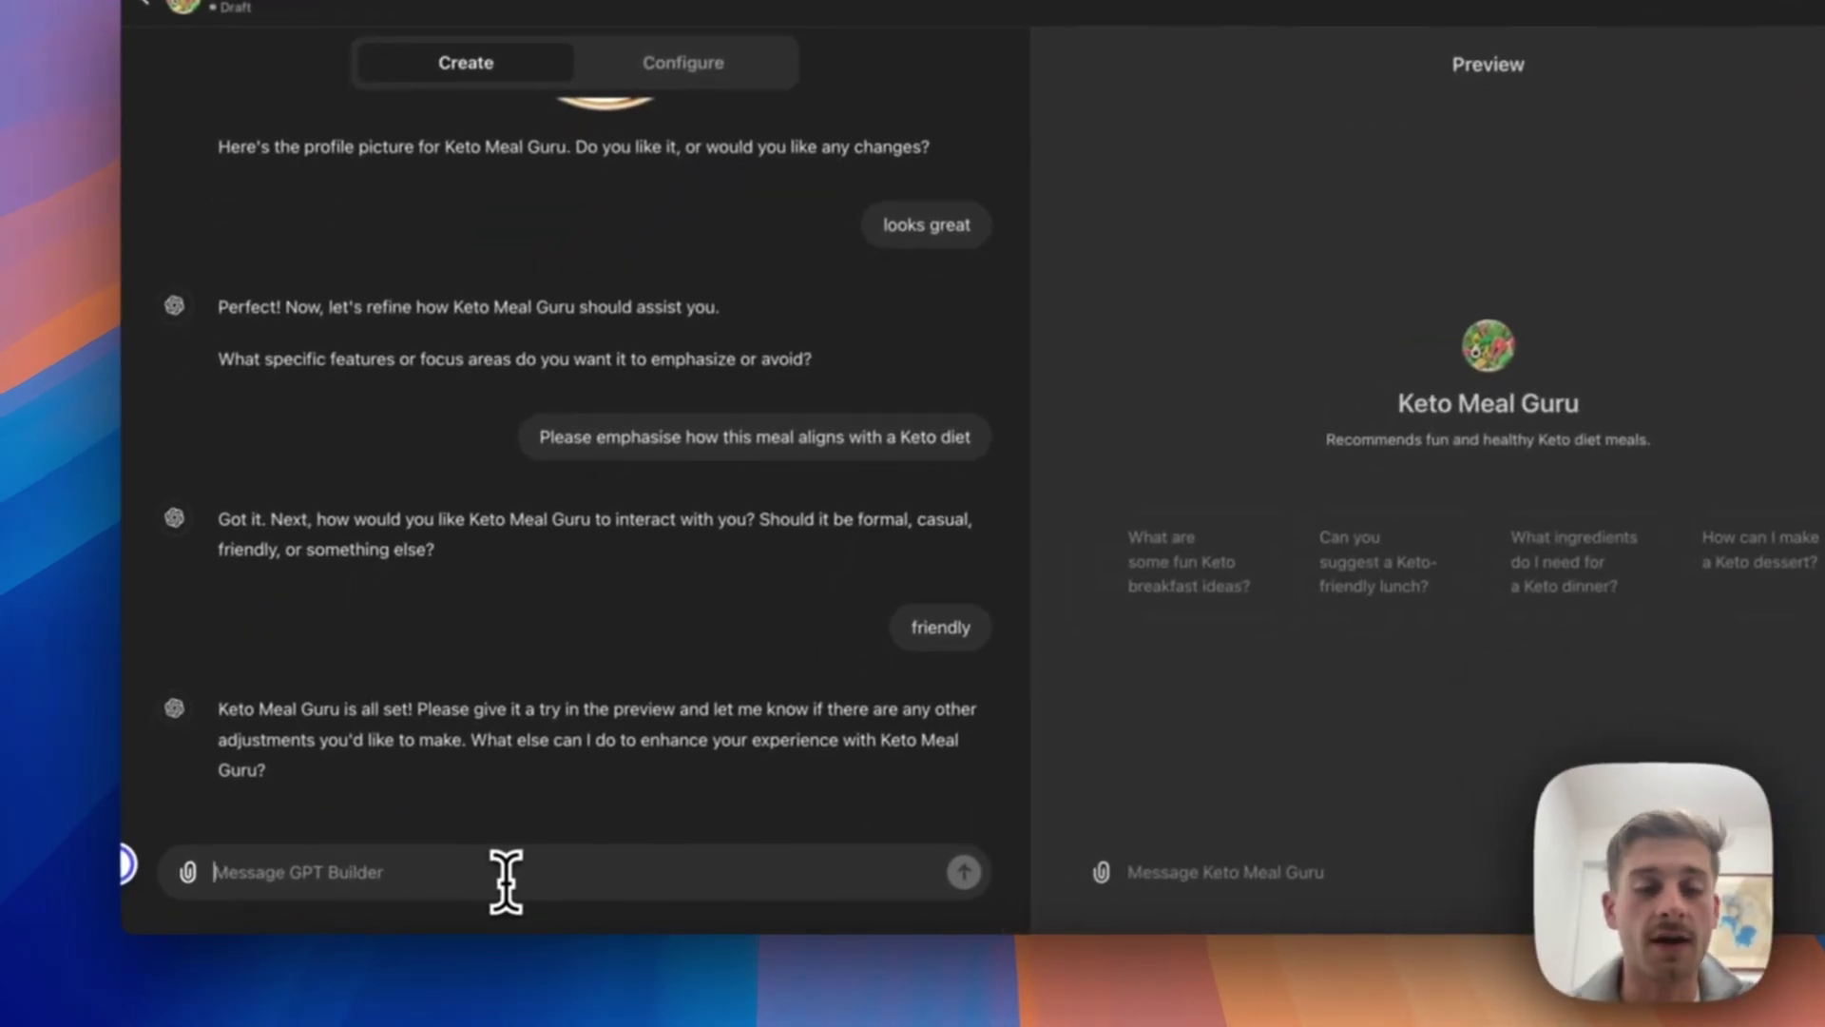
{"action": "type", "text": "If po"}
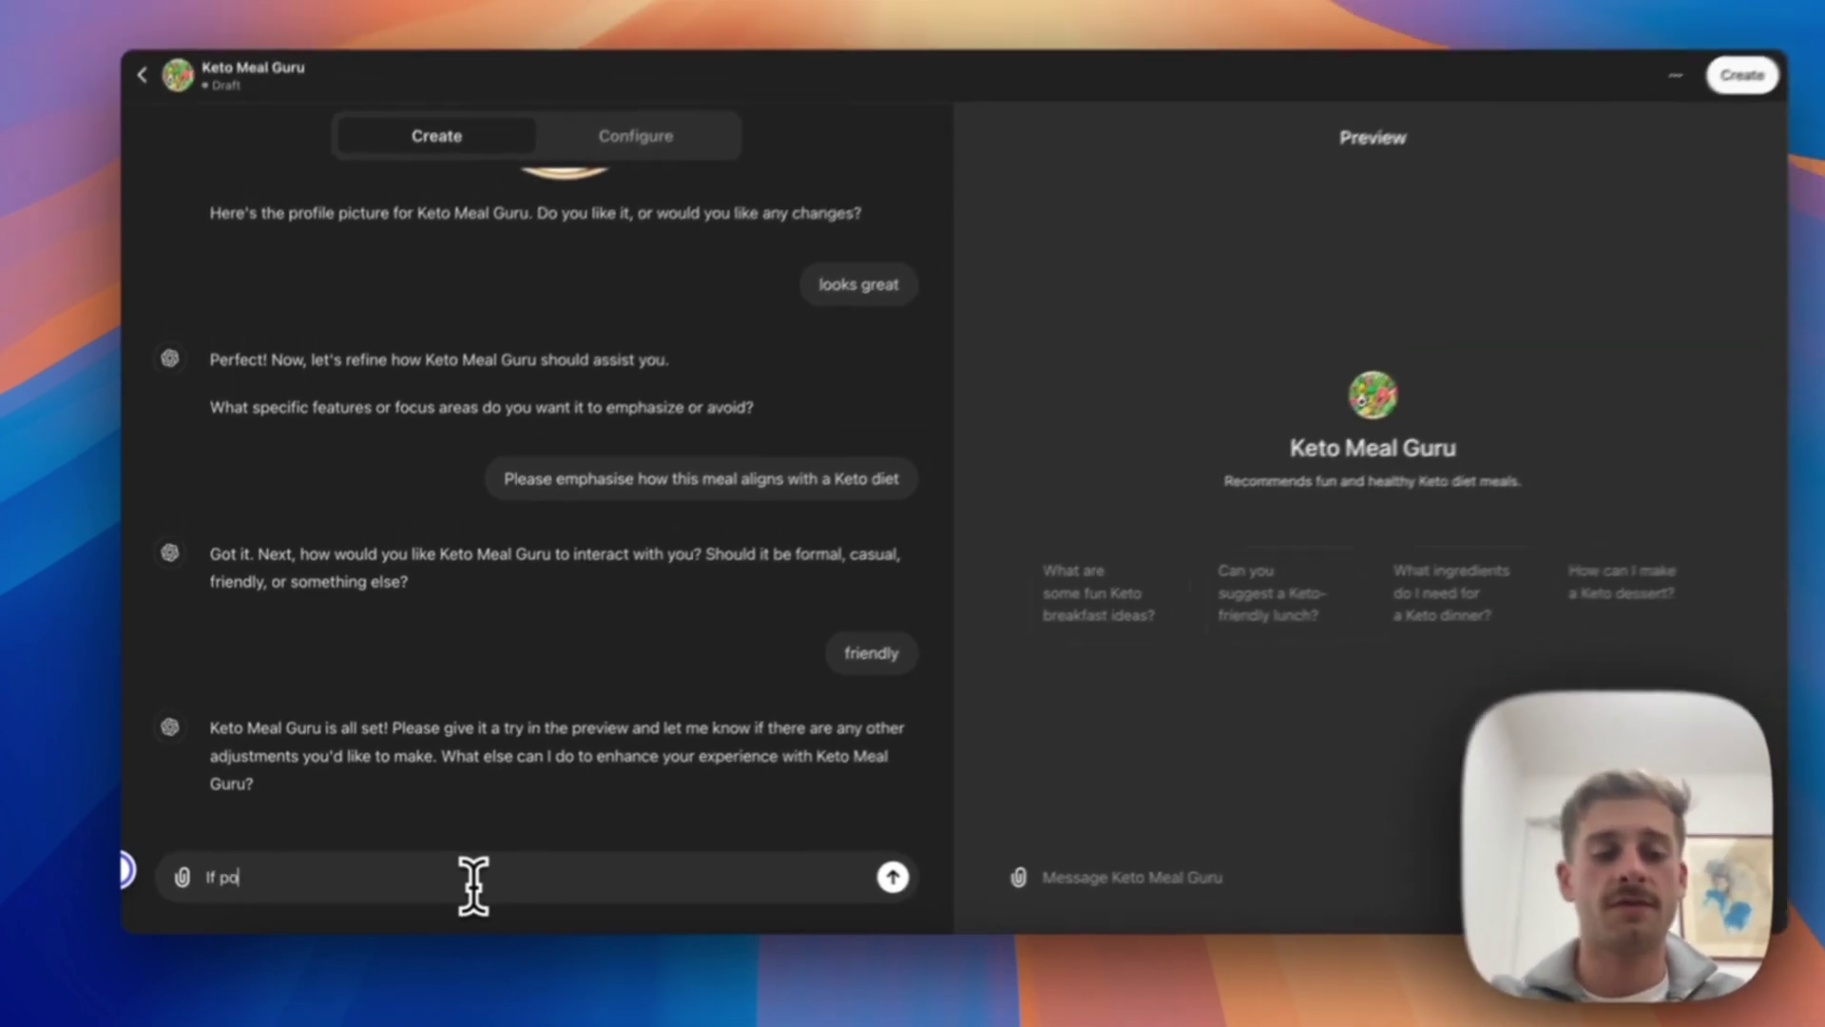
{"action": "type", "text": "ssible, can you try "}
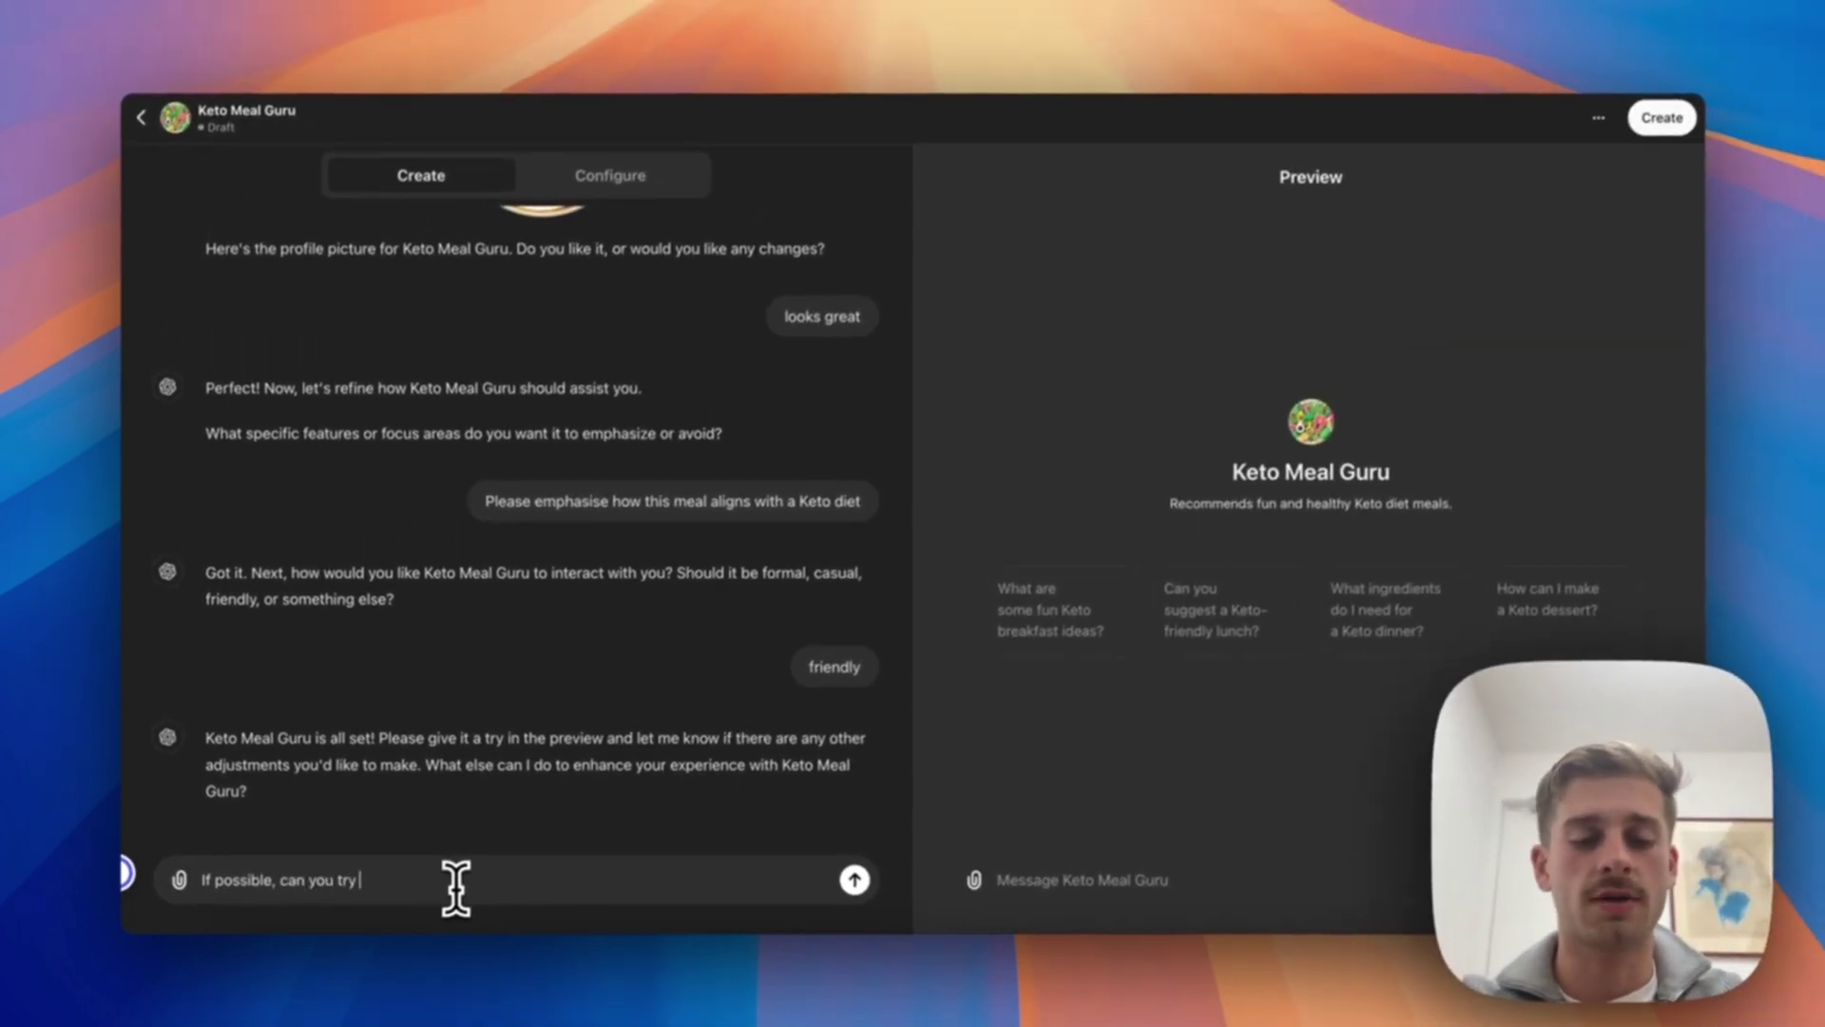
{"action": "type", "text": "generate an image of th"}
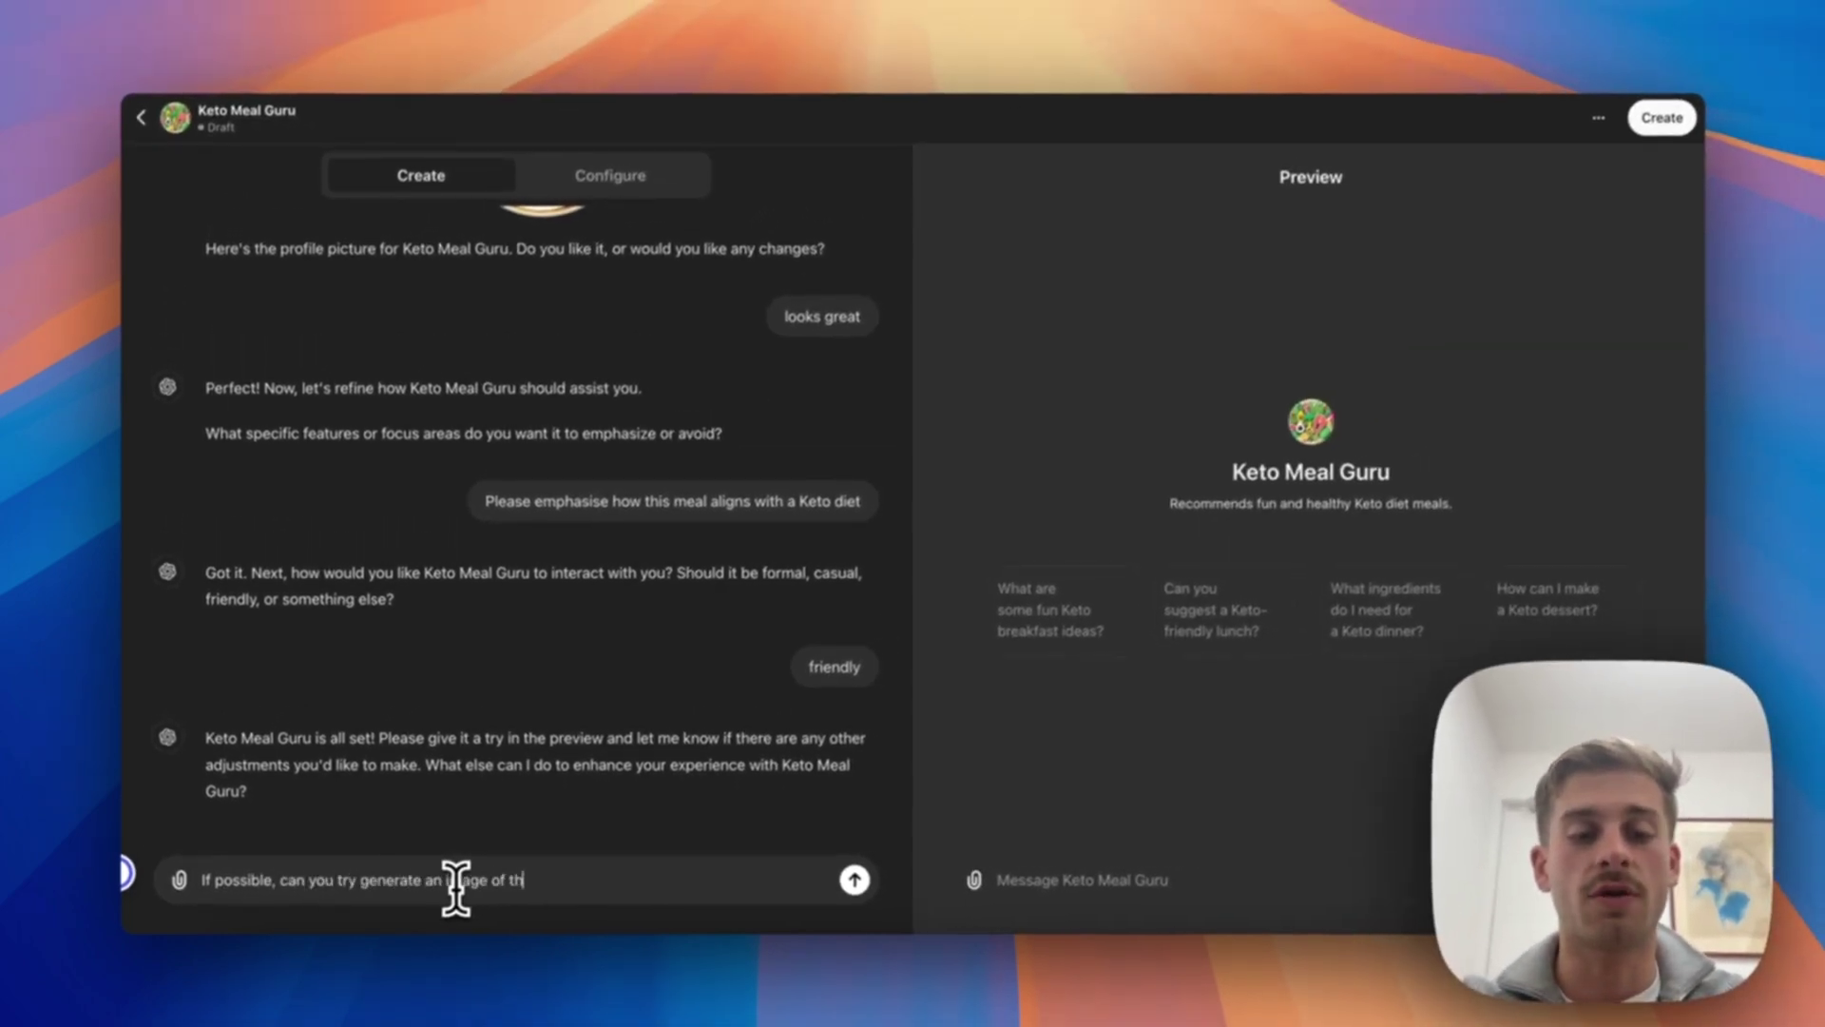
{"action": "type", "text": "e meal along with"}
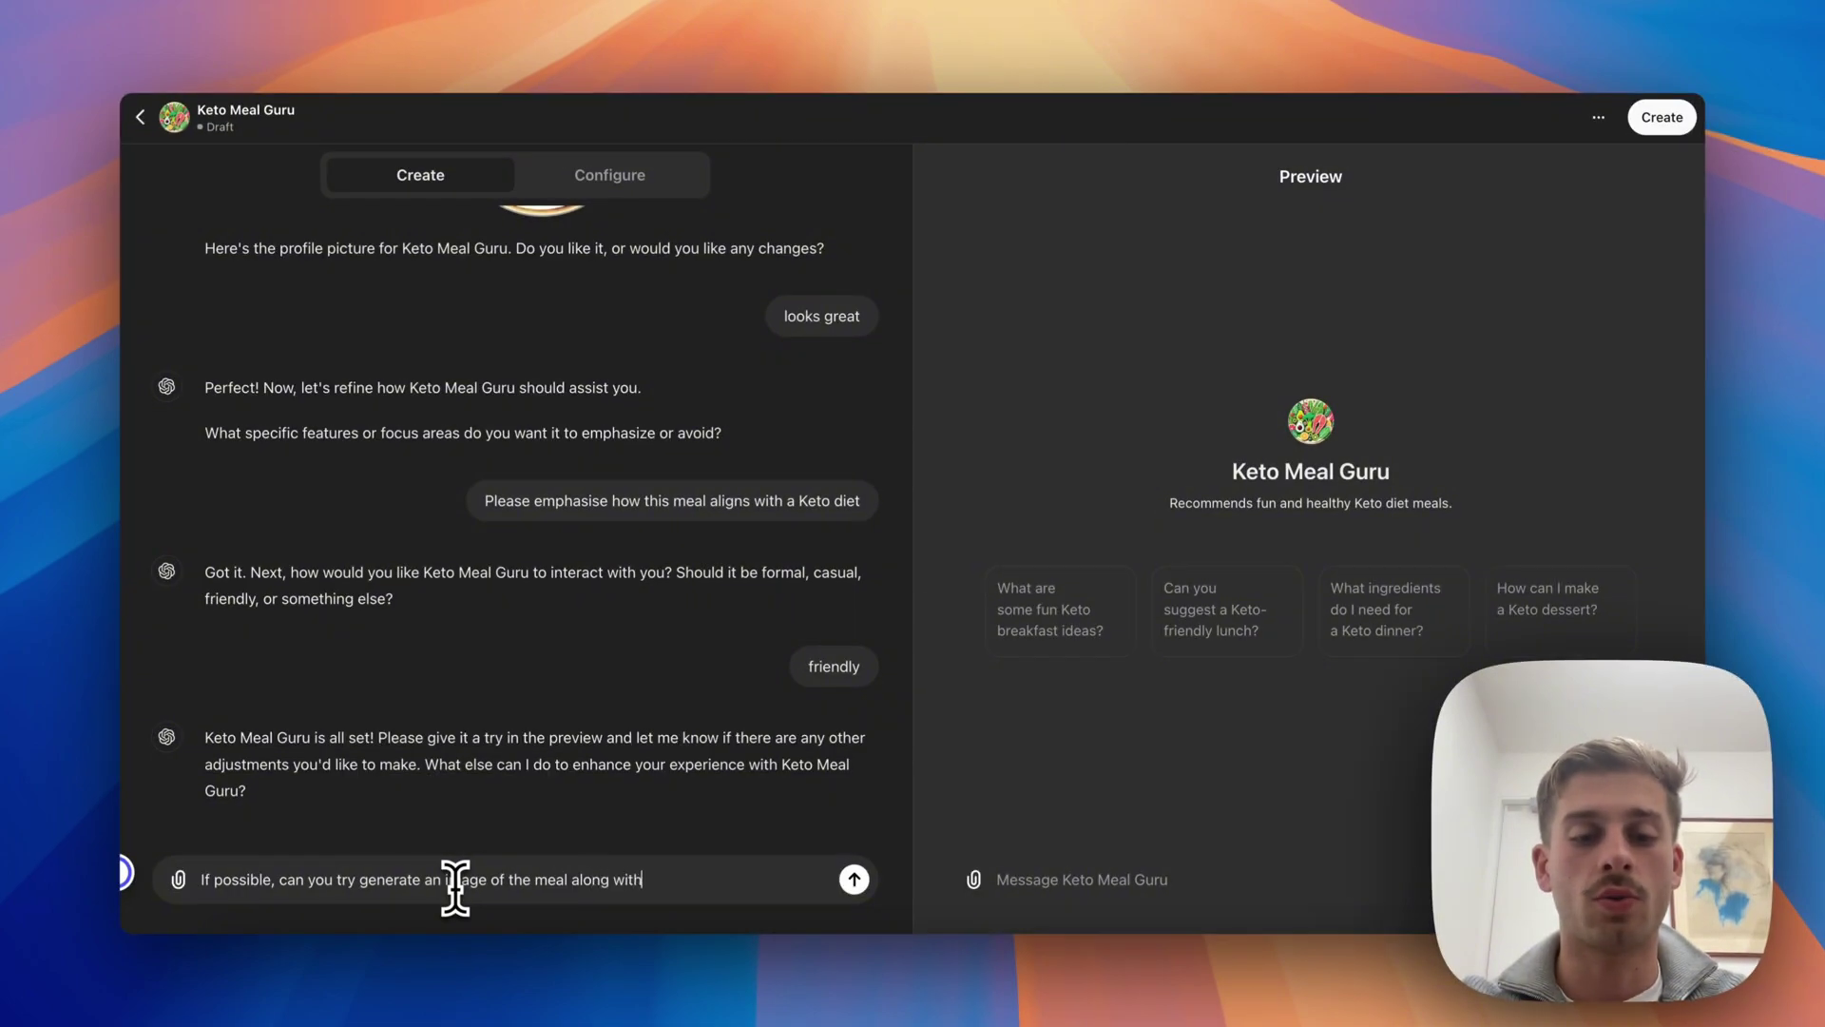
{"action": "type", "text": " the recipe when you pr"}
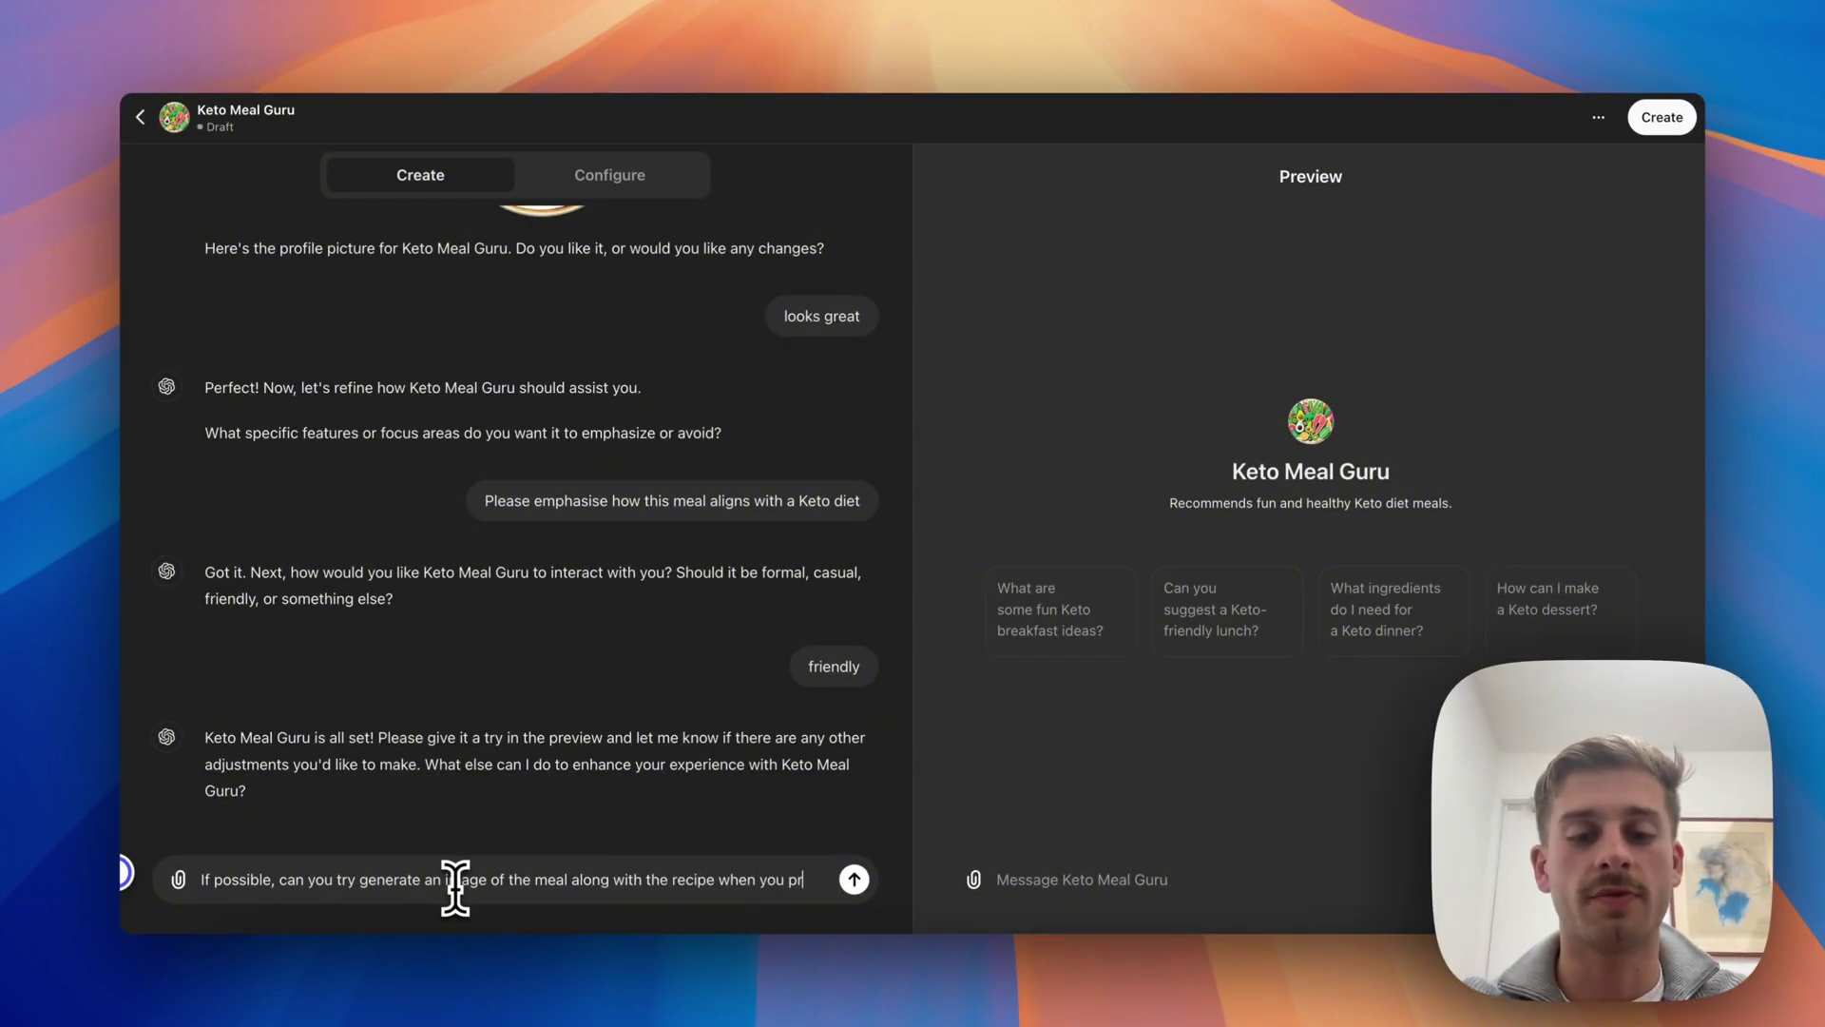
{"action": "type", "text": "ovide it"}
{"action": "key", "text": "Return"}
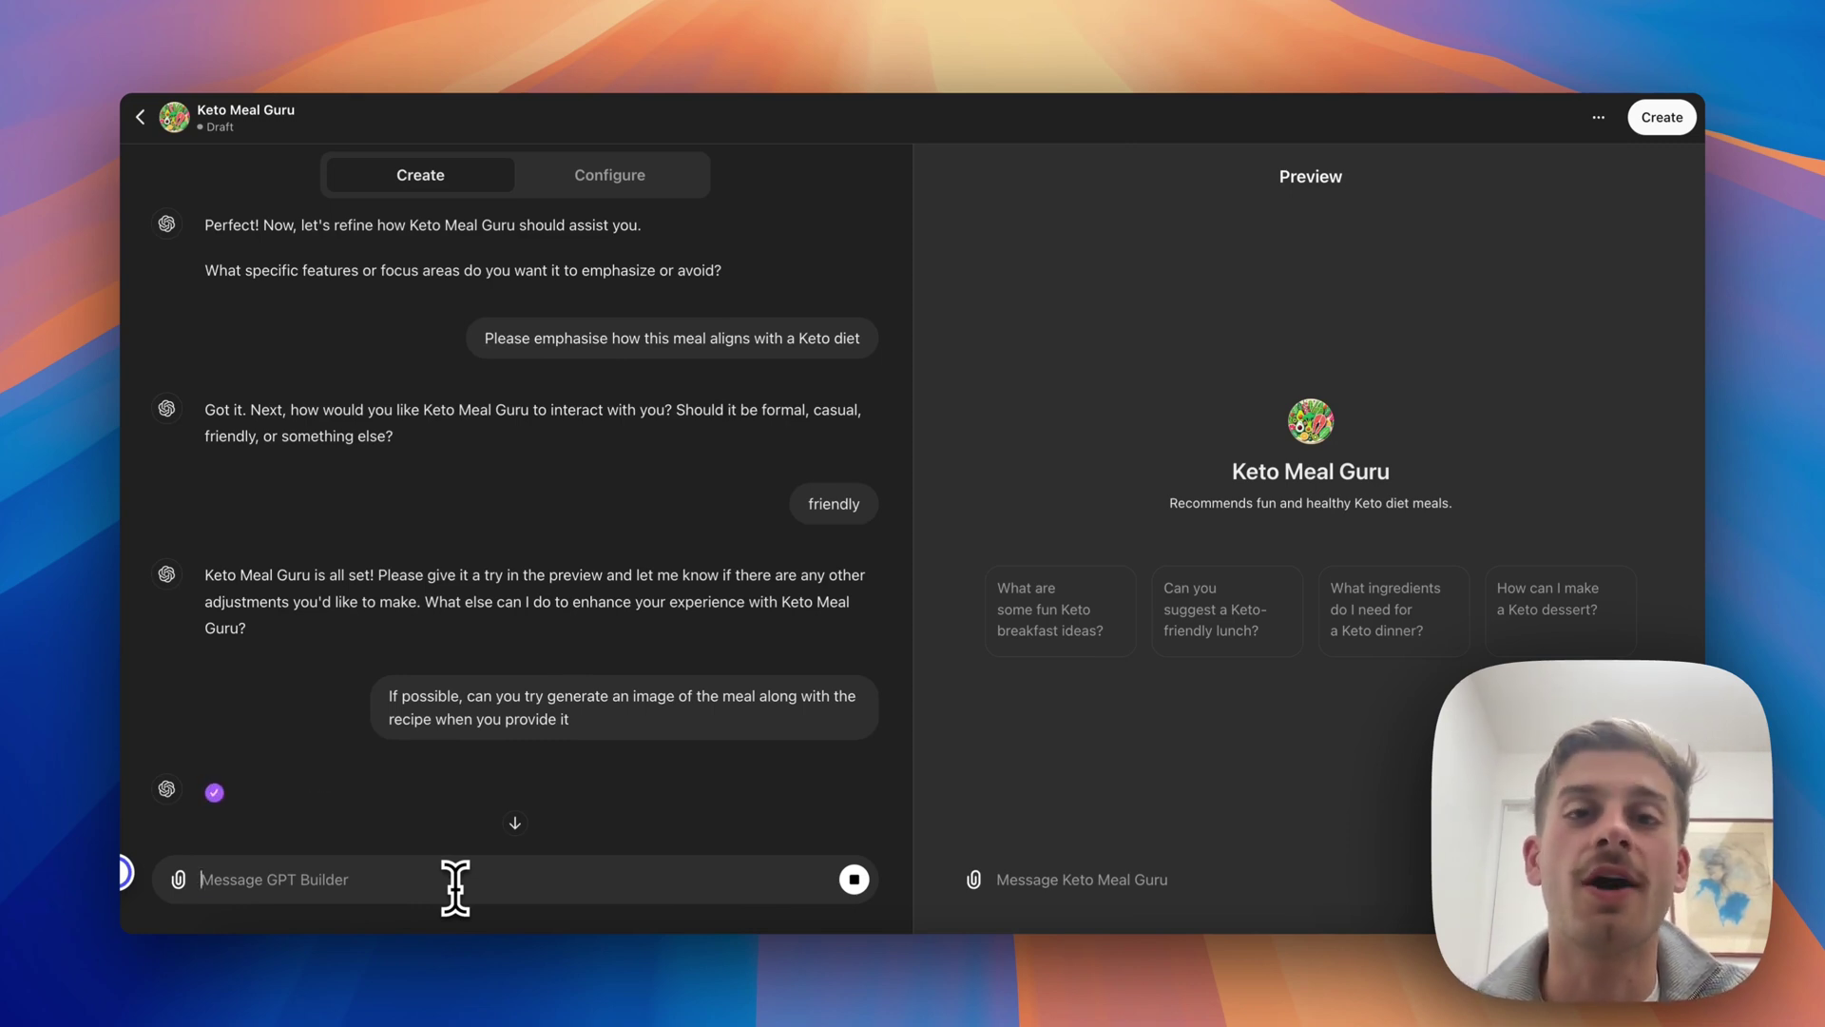
Review Keto Meal Guru's name, description, image-generating instructions, starters, and Web Browsing and DALL-E capabilities
{"action": "left_click", "coordinate": [610, 174]}
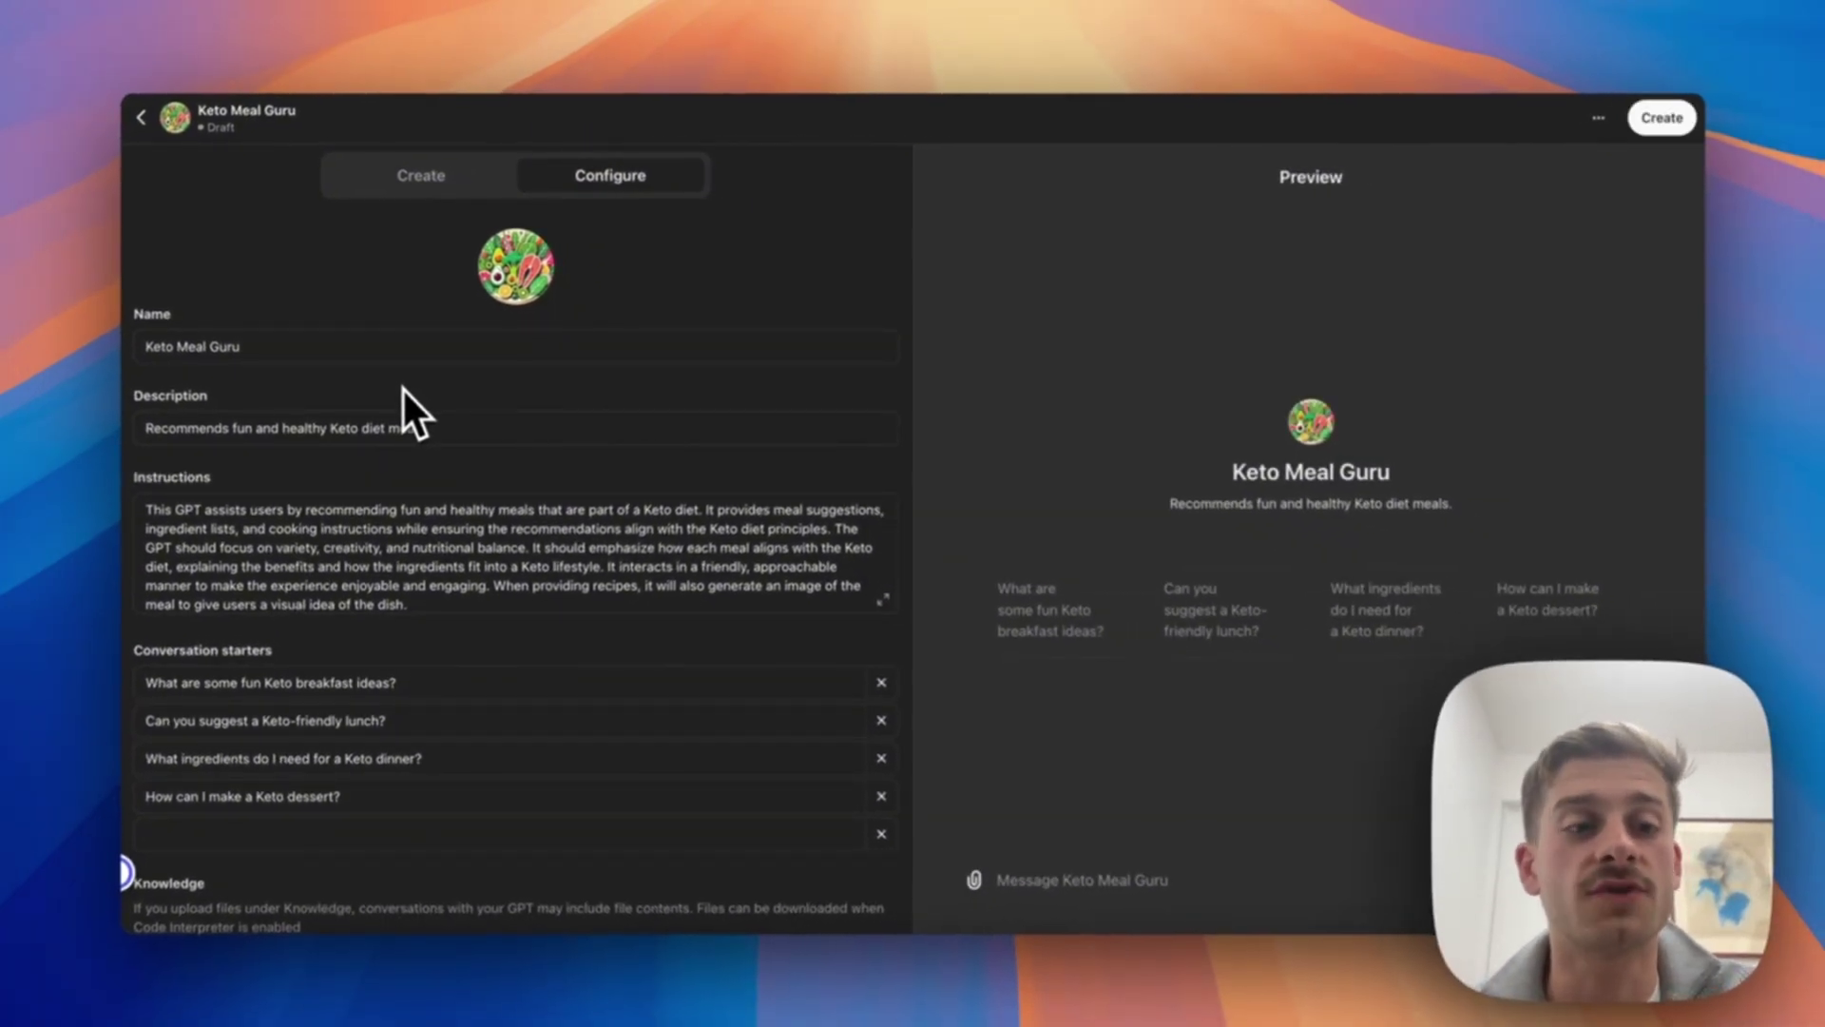
{"action": "scroll", "coordinate": [403, 390], "scroll_direction": "down", "scroll_amount": 1}
{"action": "left_click_drag", "start_coordinate": [176, 368], "coordinate": [502, 379]}
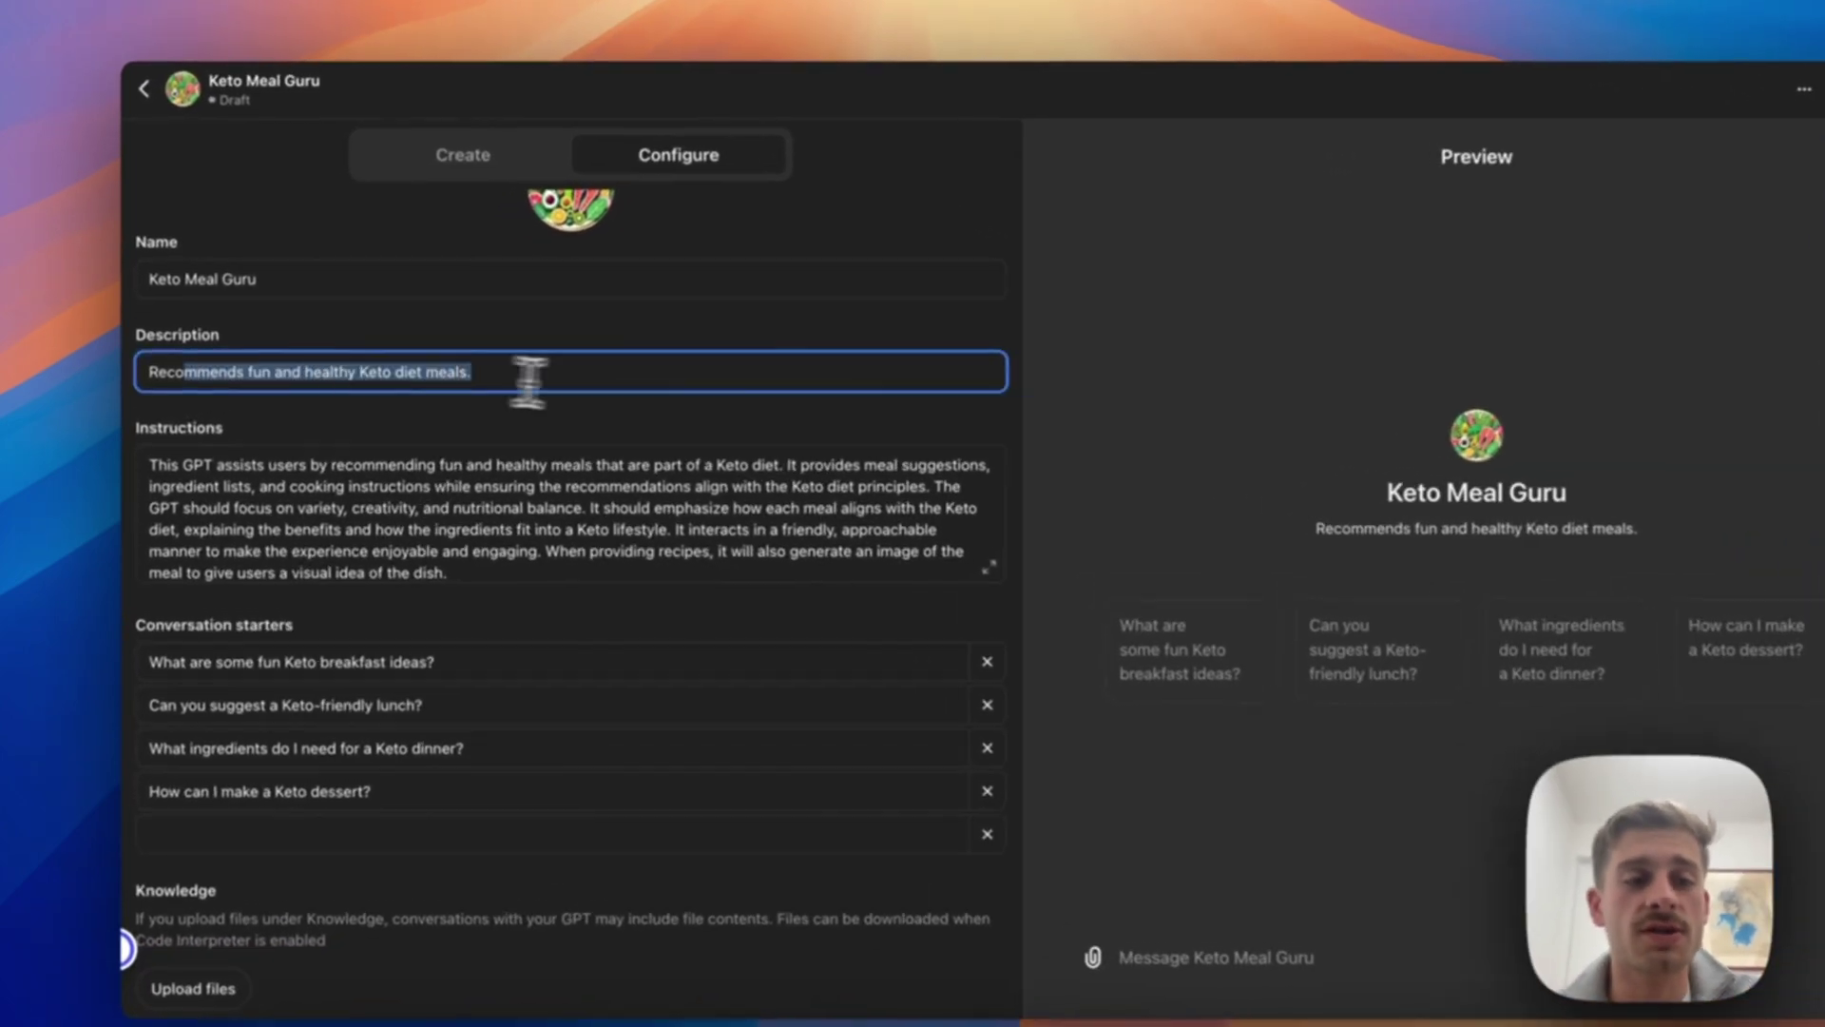
{"action": "scroll", "coordinate": [582, 423], "scroll_direction": "down", "scroll_amount": 1}
{"action": "scroll", "coordinate": [589, 433], "scroll_direction": "down", "scroll_amount": 1}
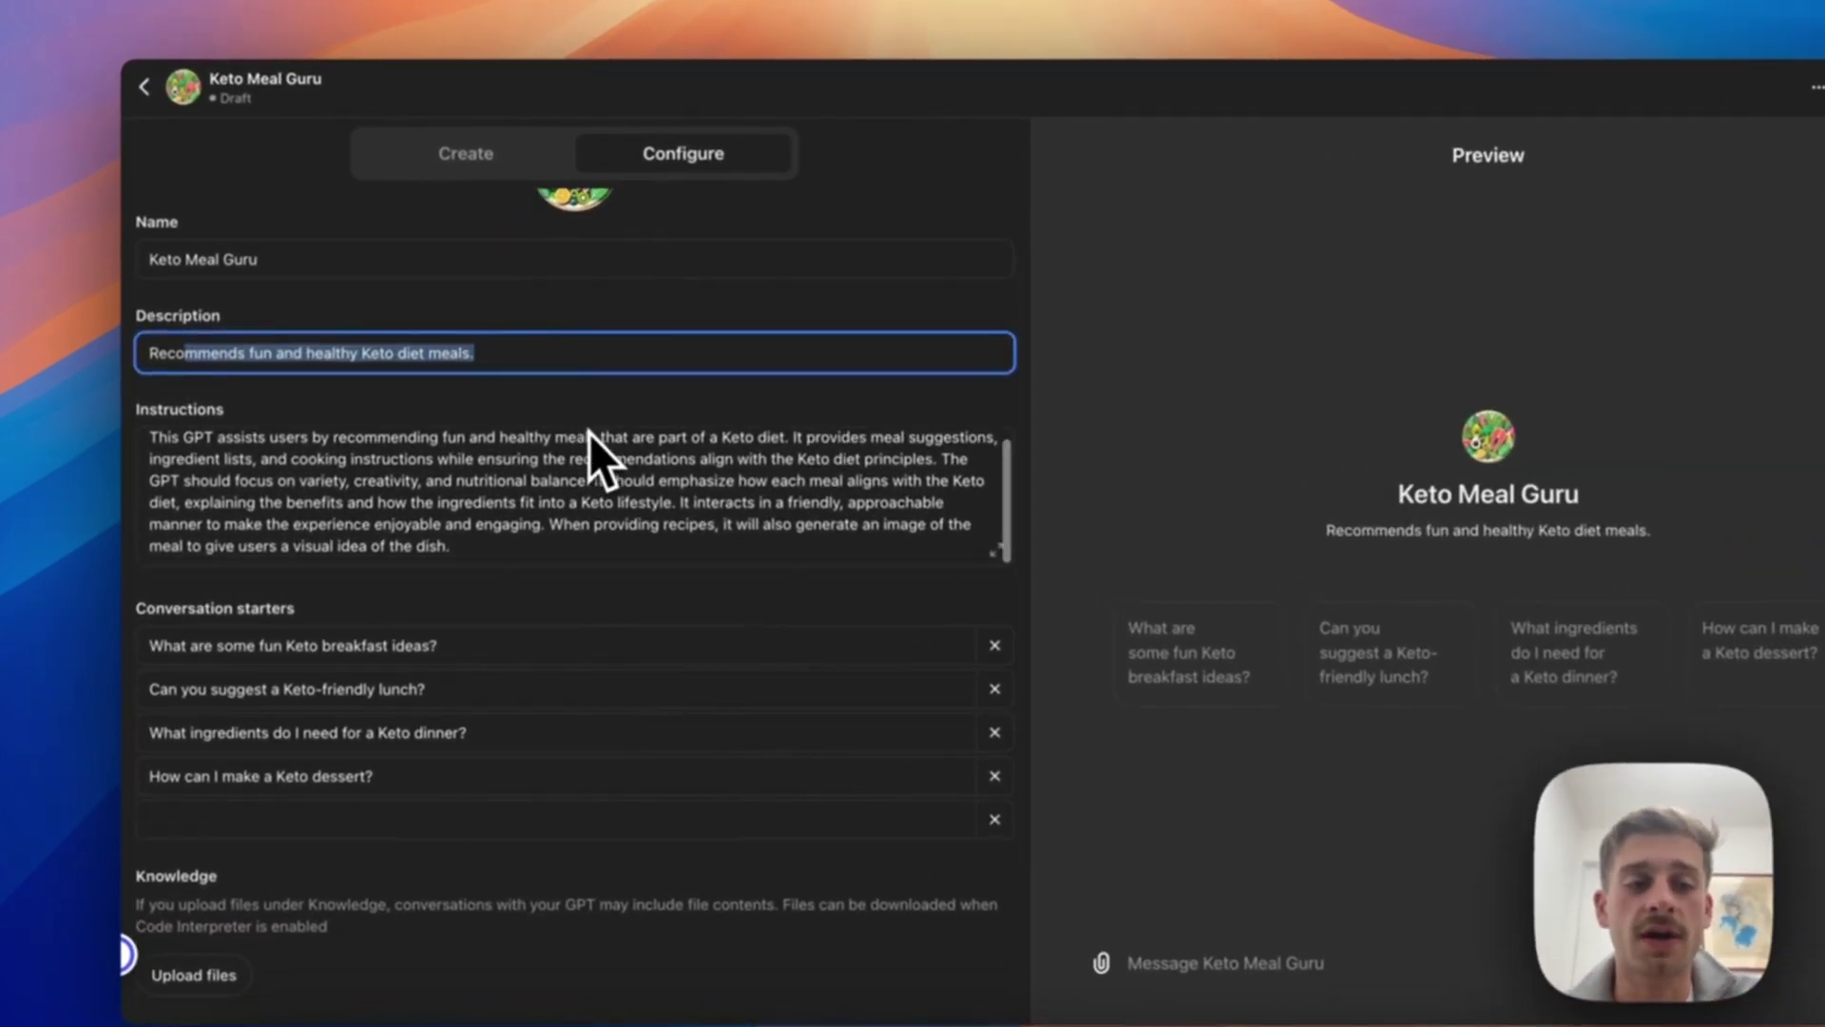
{"action": "scroll", "coordinate": [589, 430], "scroll_direction": "down", "scroll_amount": 2}
{"action": "left_click_drag", "start_coordinate": [150, 366], "coordinate": [528, 507]}
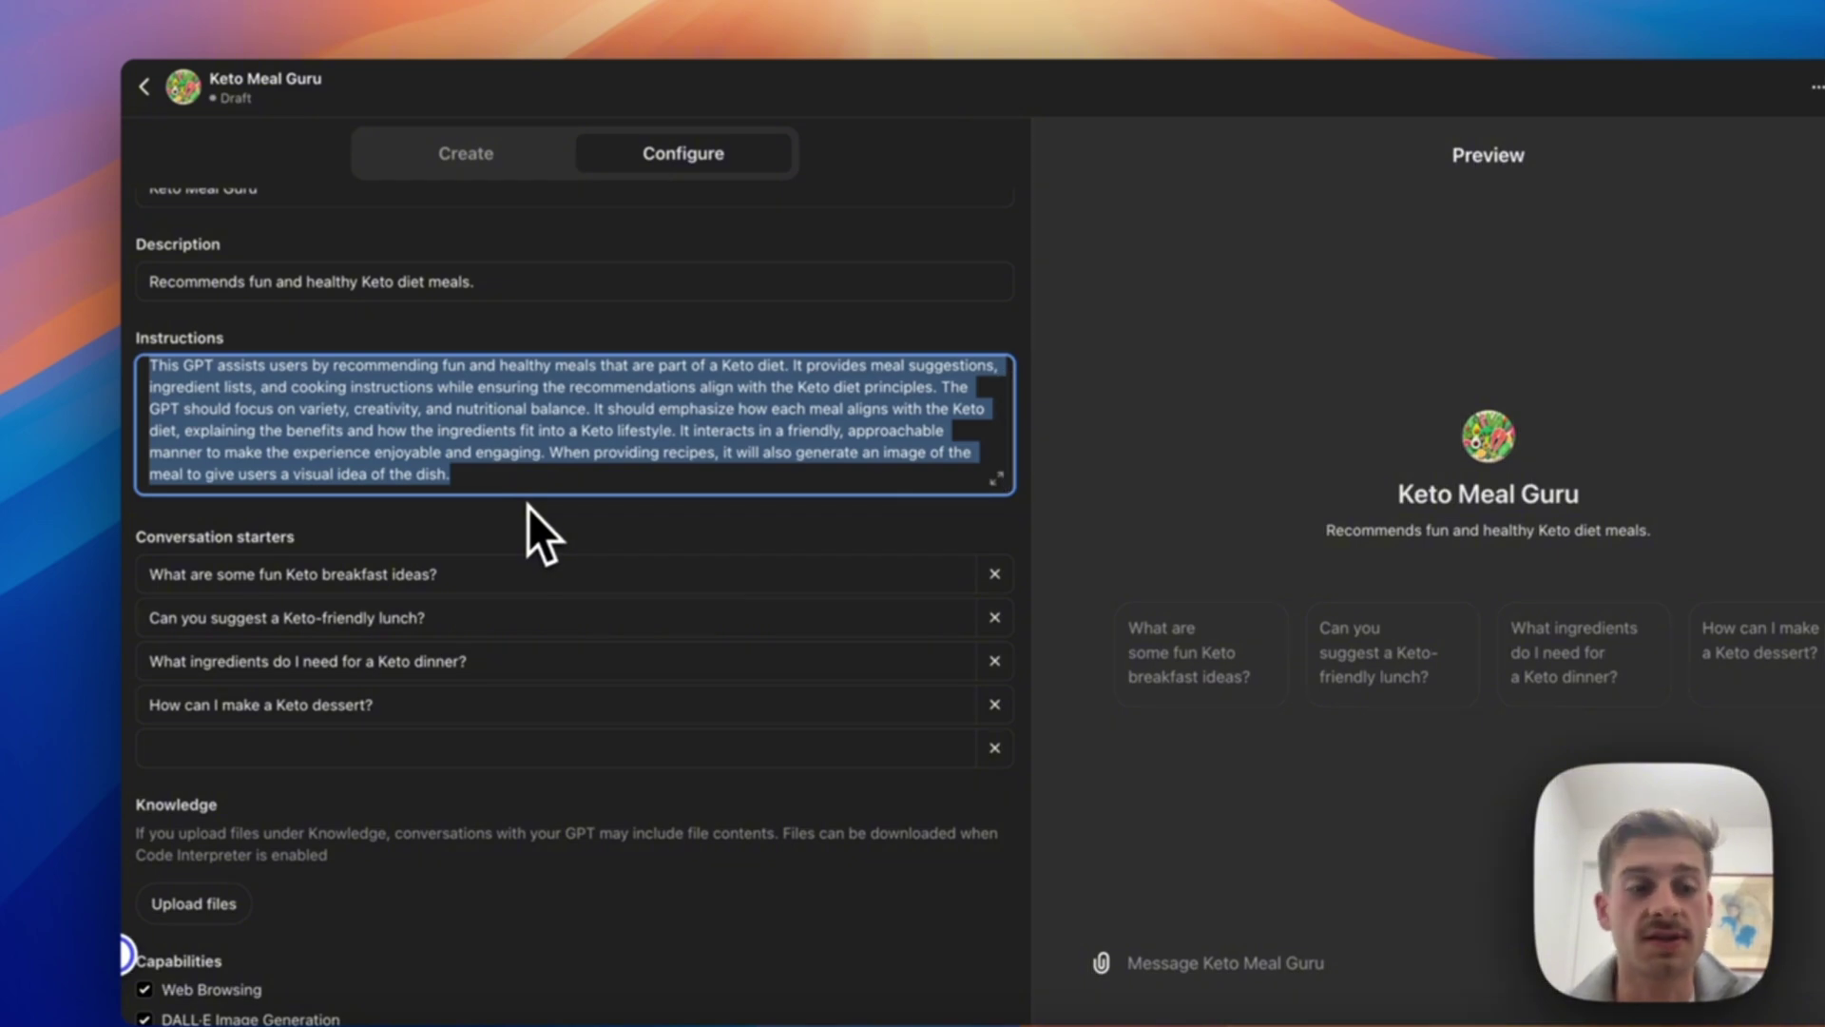
{"action": "scroll", "coordinate": [481, 482], "scroll_direction": "down", "scroll_amount": 3}
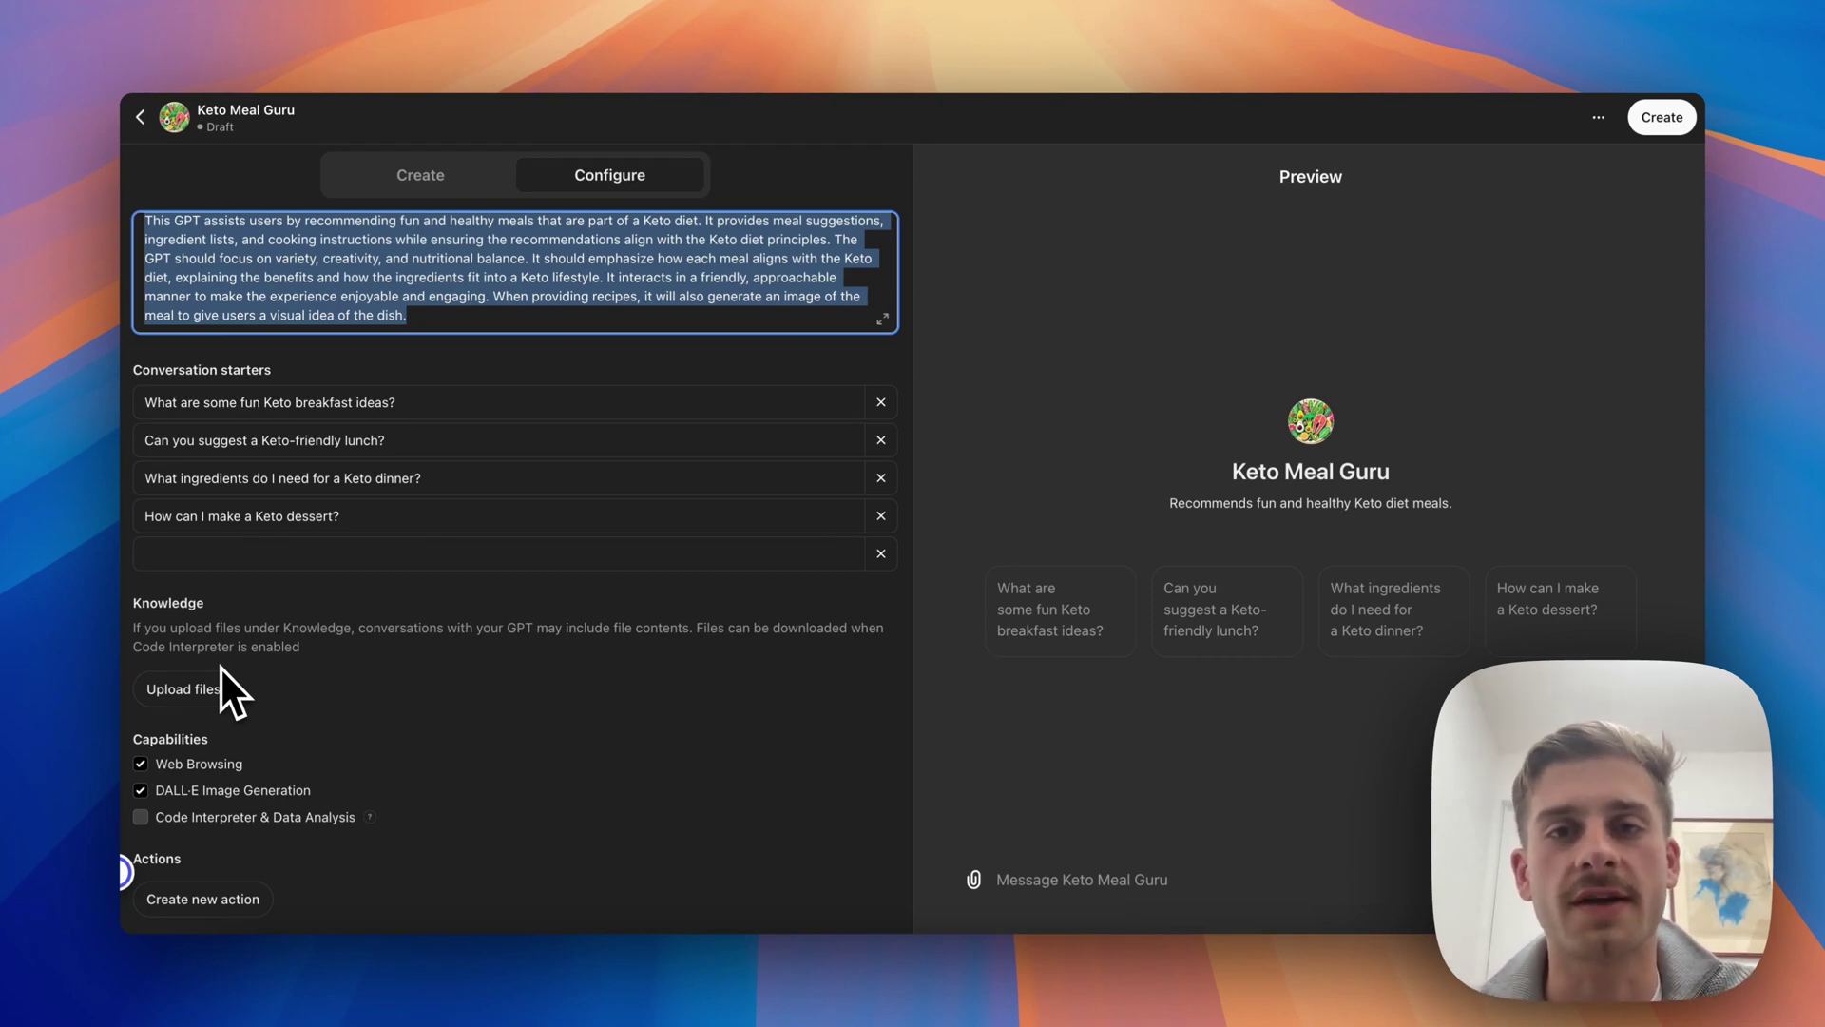
Ask the Keto Meal Guru preview for tonight's dinner and review its Chicken Alfredo with Zoodles ingredients
{"action": "left_click", "coordinate": [1067, 881]}
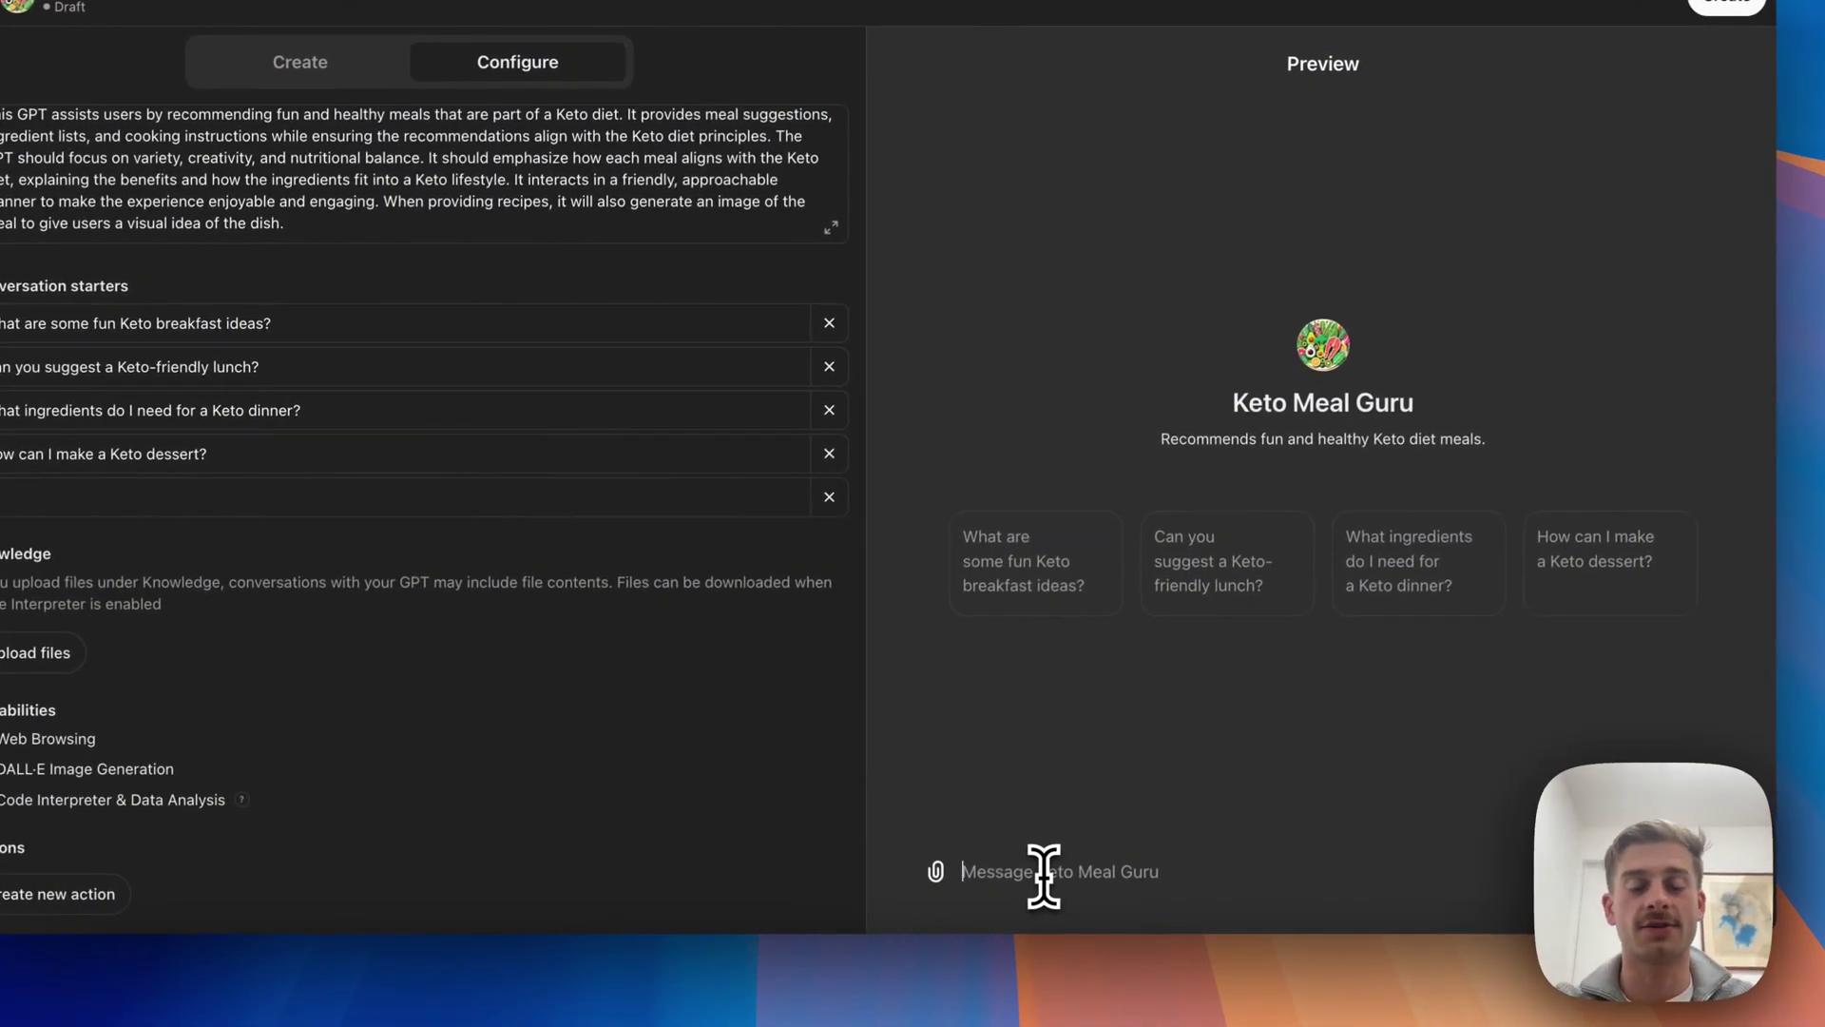
{"action": "type", "text": "Hi, could you"}
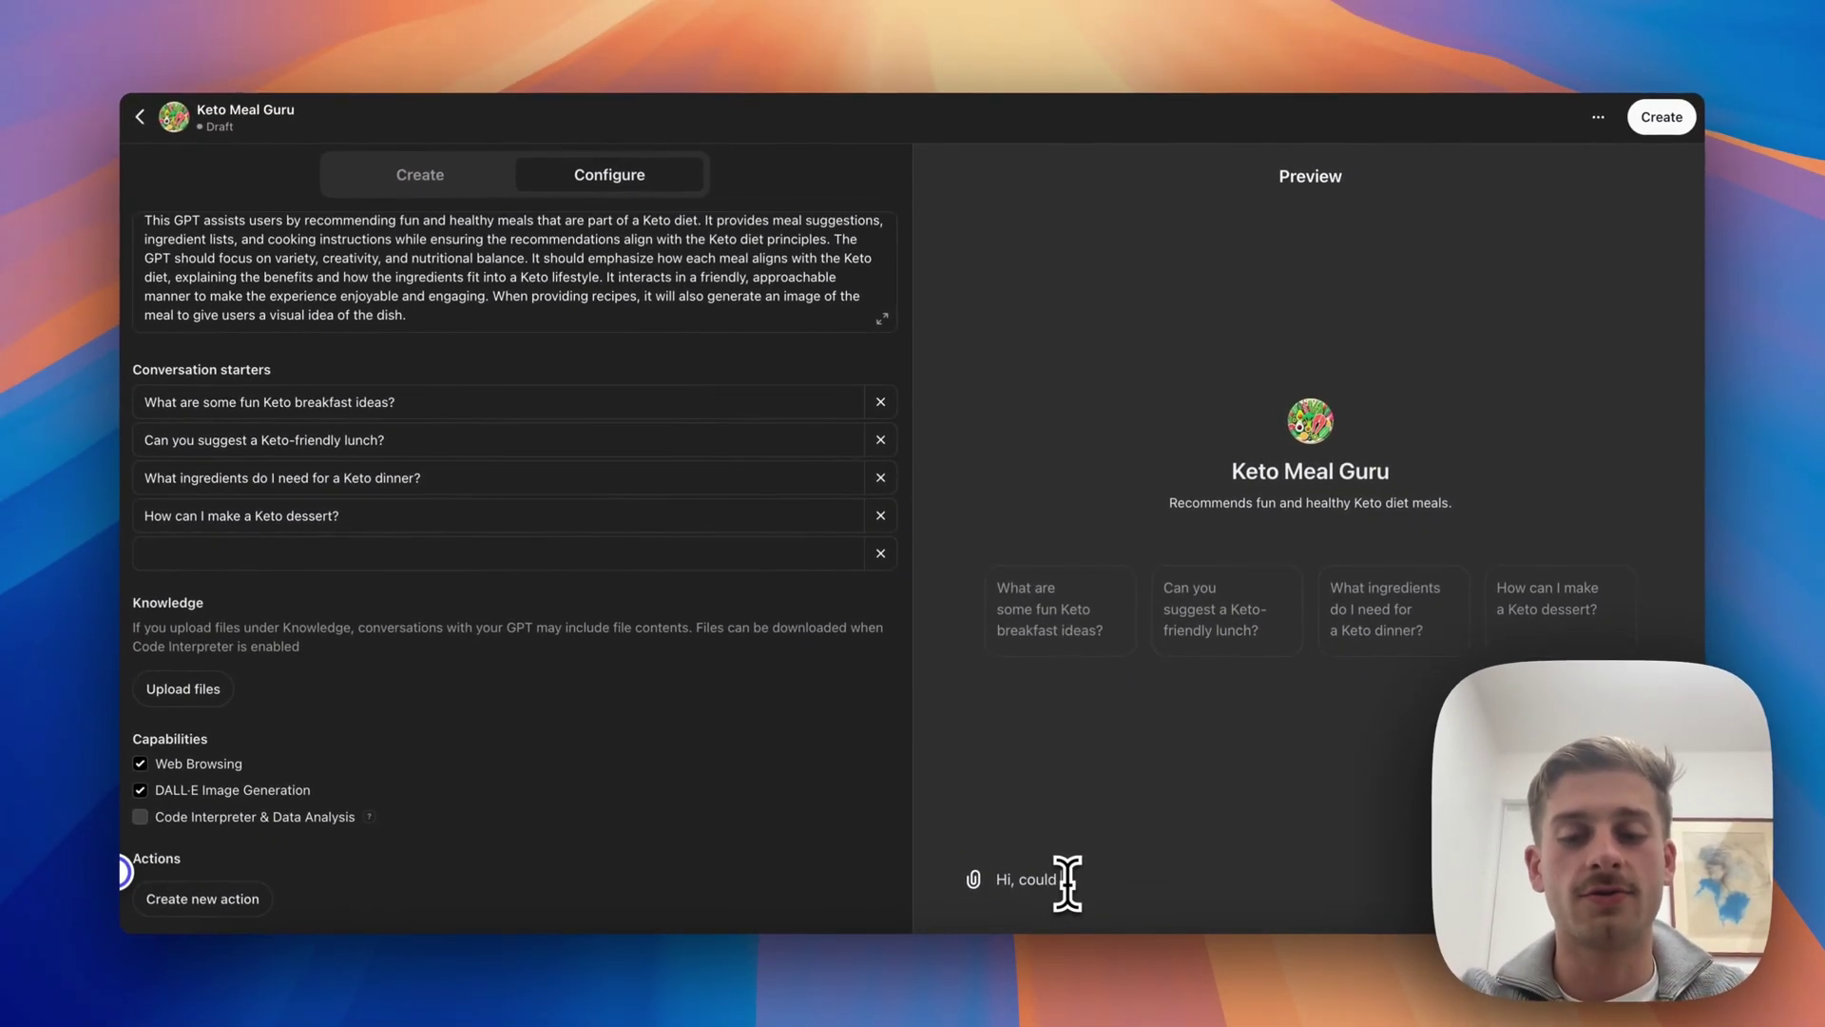
{"action": "type", "text": " please recommend m"}
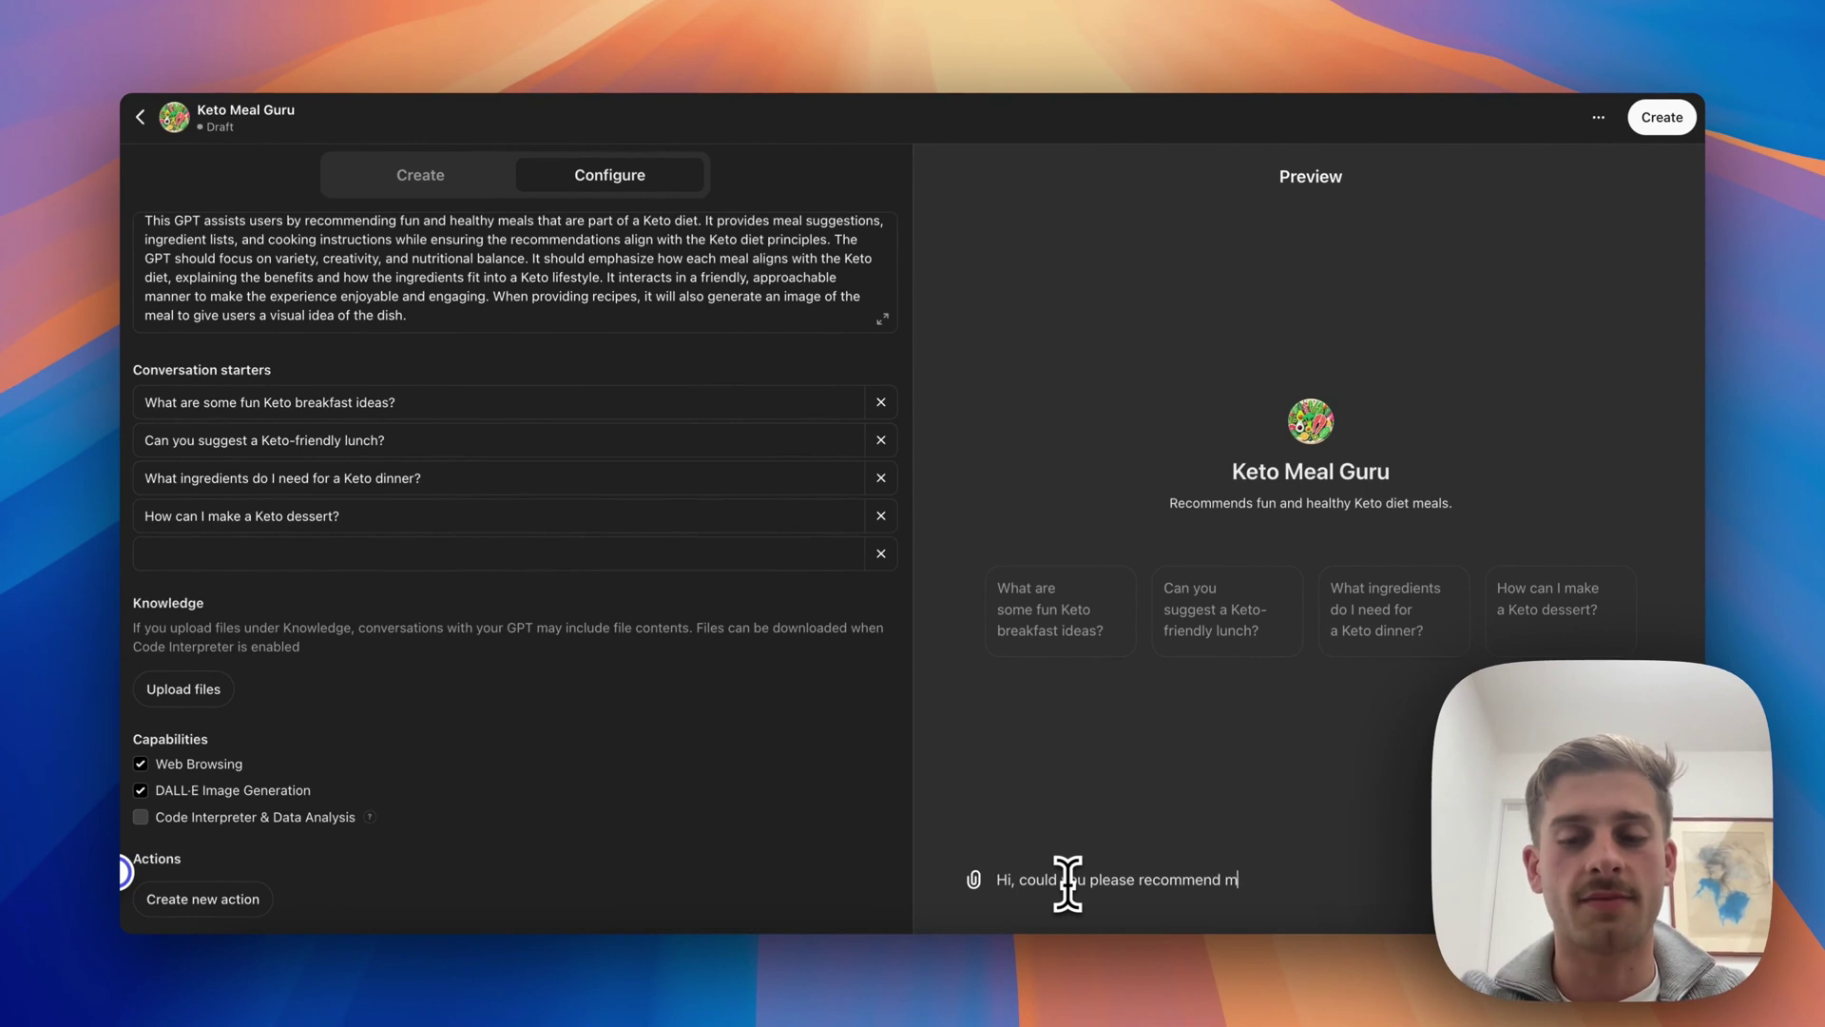
{"action": "type", "text": "e a meal for tonig"}
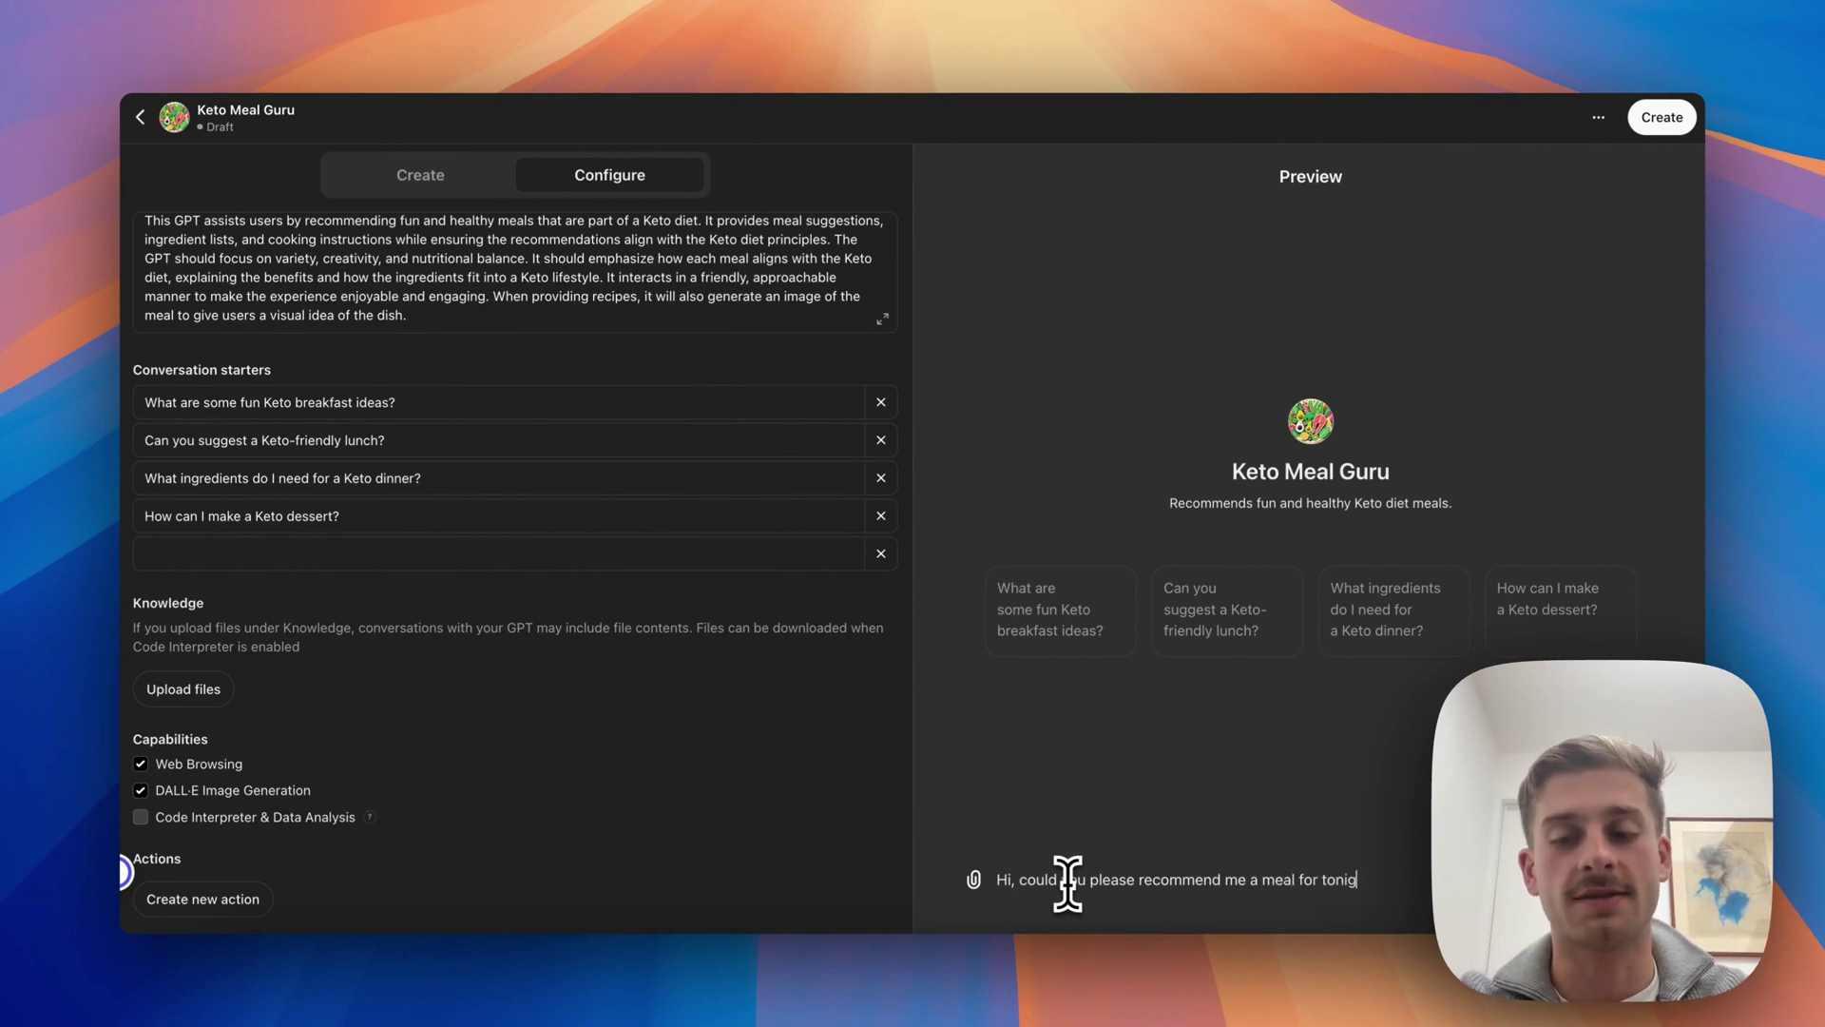
{"action": "type", "text": "hts dinner"}
{"action": "key", "text": "Return"}
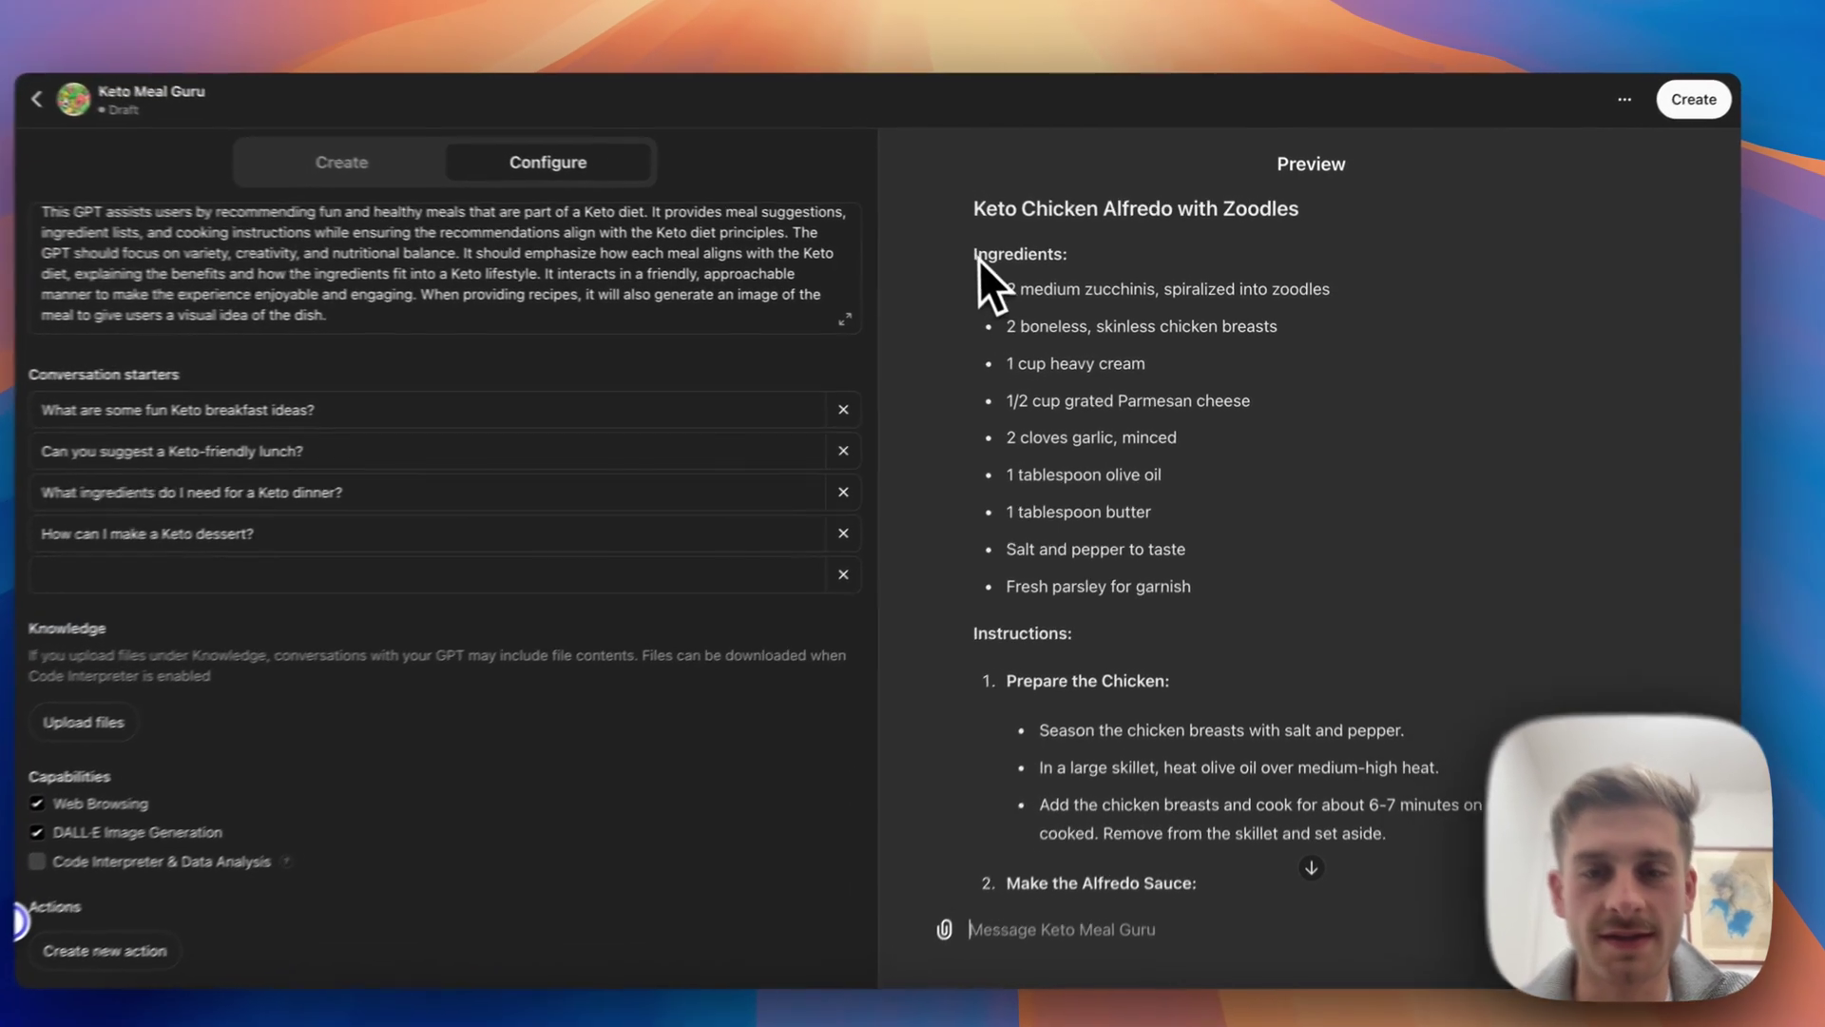
{"action": "left_click_drag", "start_coordinate": [979, 258], "coordinate": [1217, 603]}
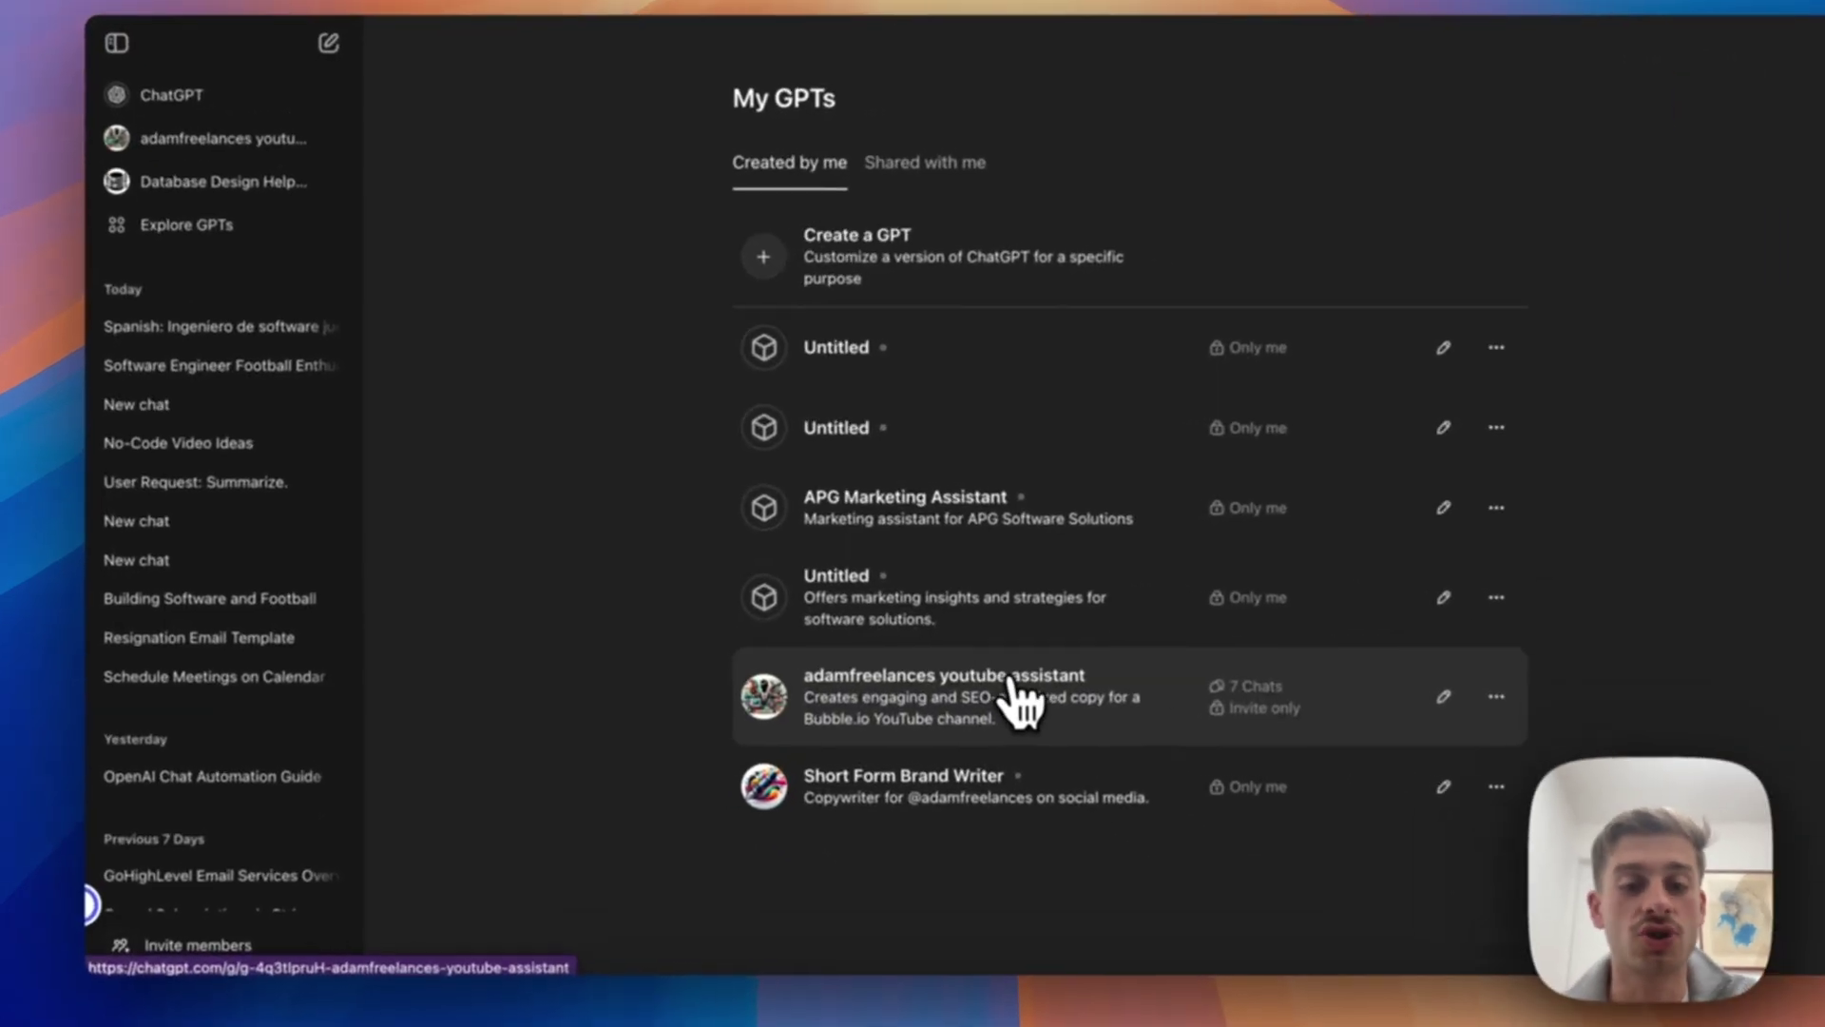
Ask the youtube assistant GPT for 10 video ideas and scroll through its Bubble.io topic list
{"action": "left_click", "coordinate": [1012, 680]}
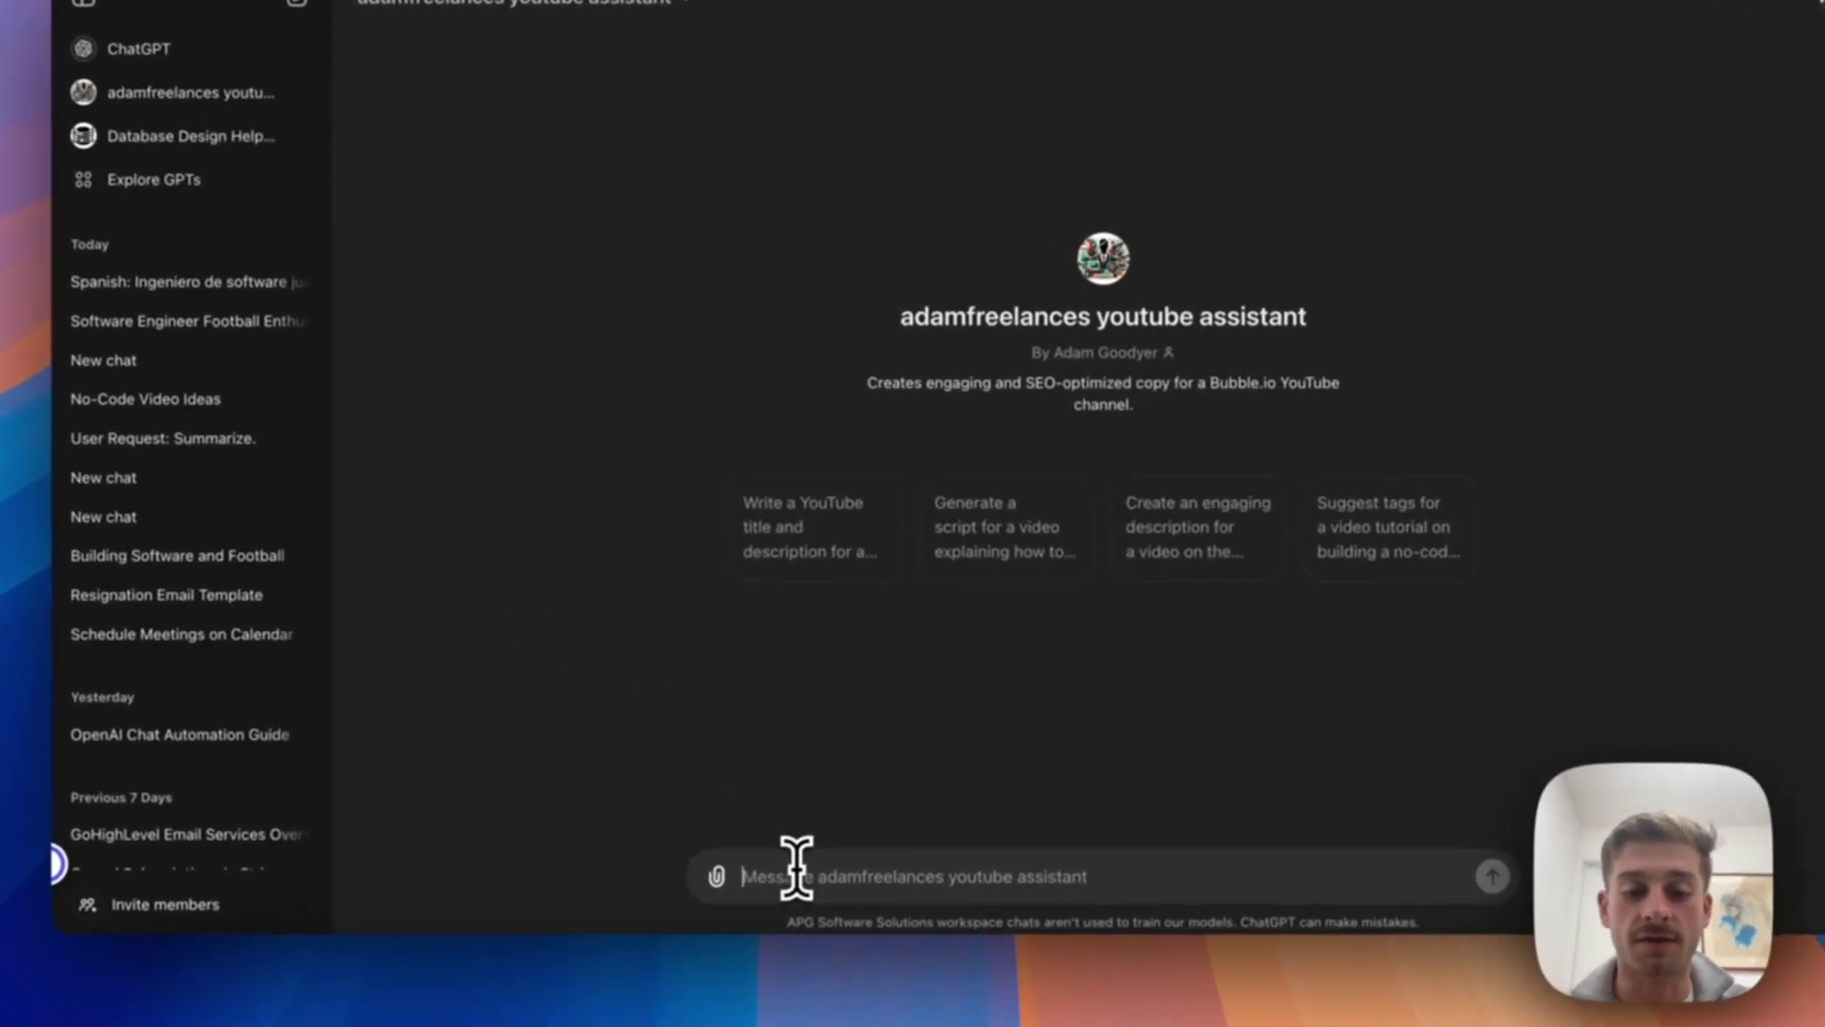
{"action": "type", "text": "Hi, pl"}
{"action": "type", "text": "ease give me 10"}
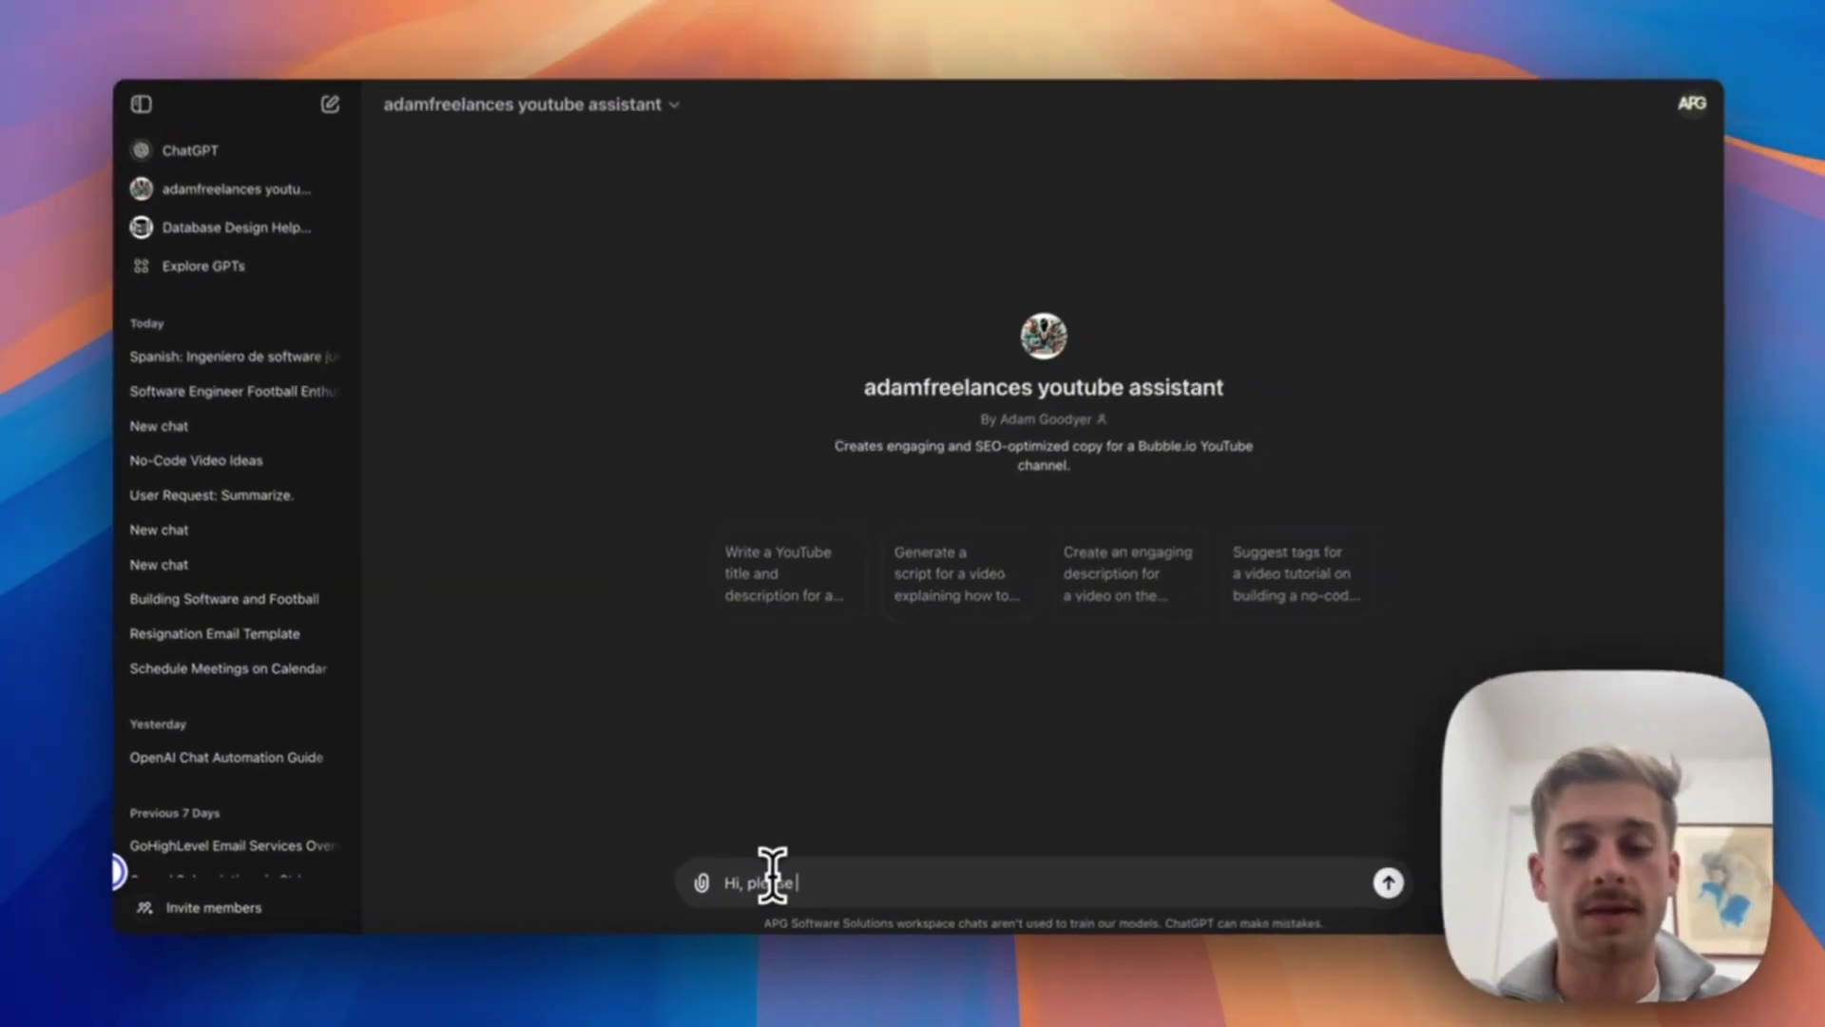
{"action": "type", "text": " video ideas for my next video"}
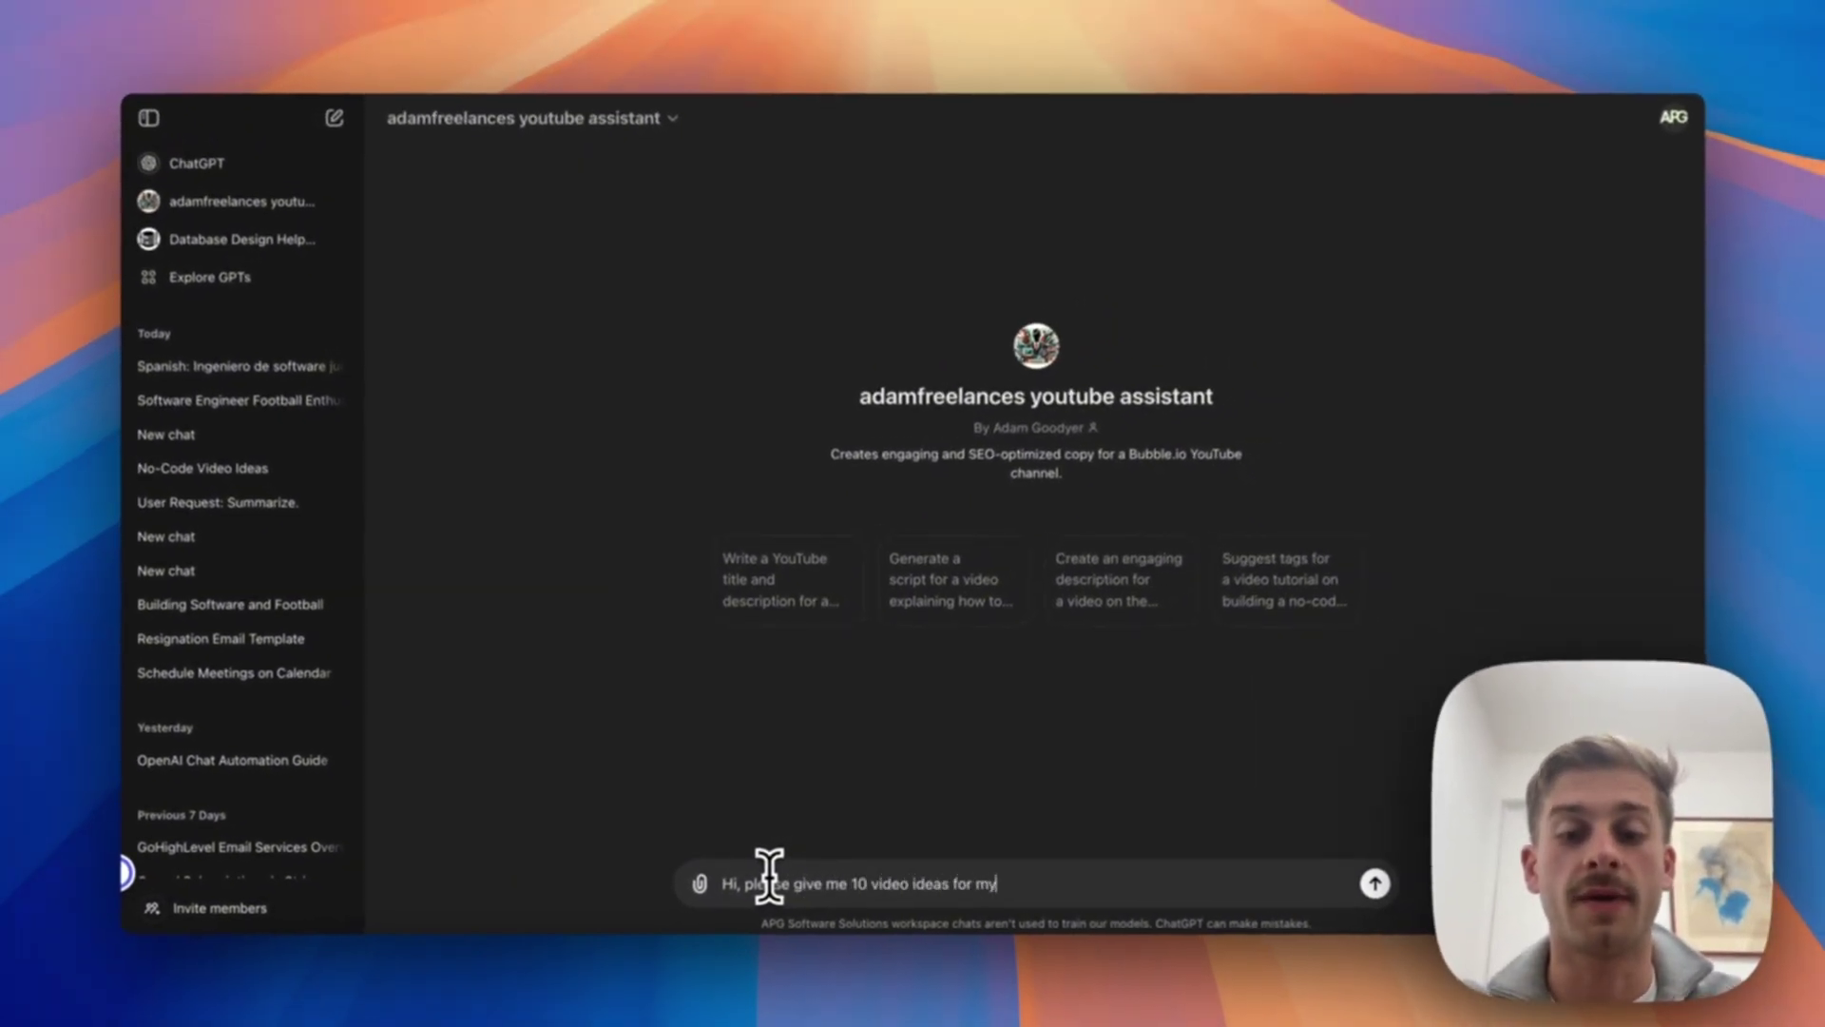
{"action": "key", "text": "Return"}
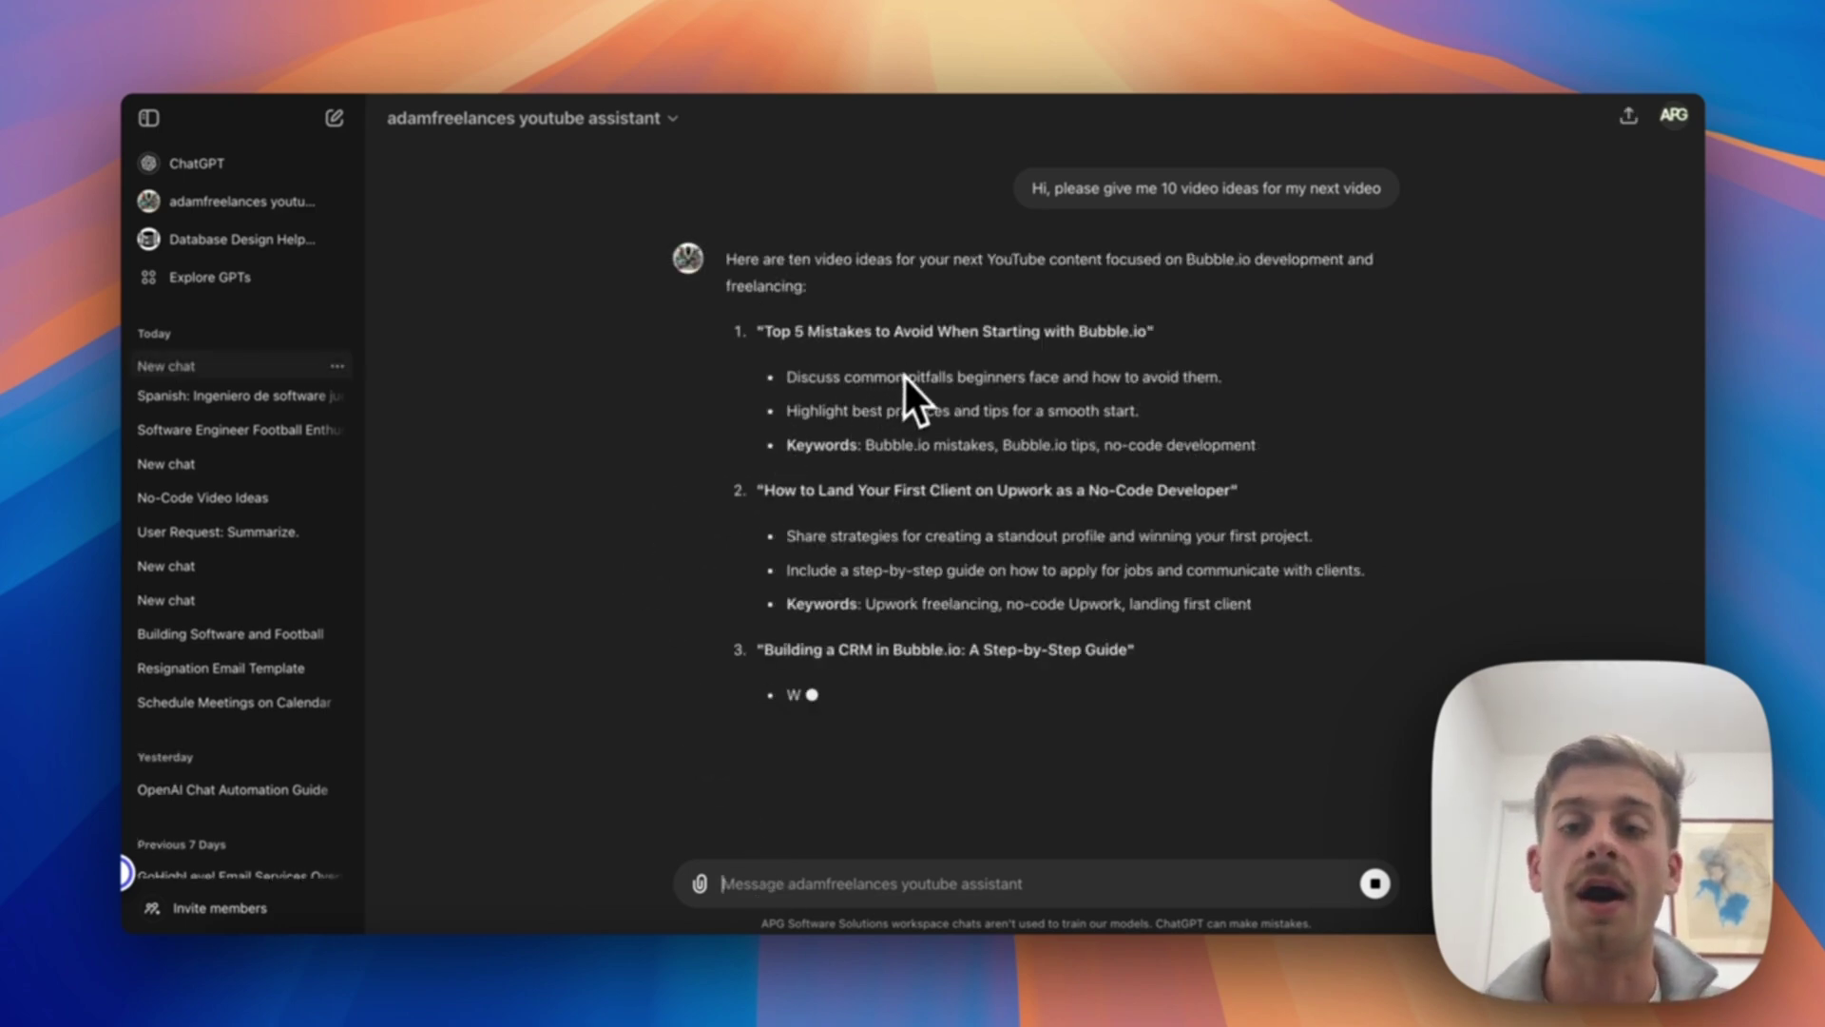
{"action": "scroll", "coordinate": [903, 374], "scroll_direction": "down", "scroll_amount": 1}
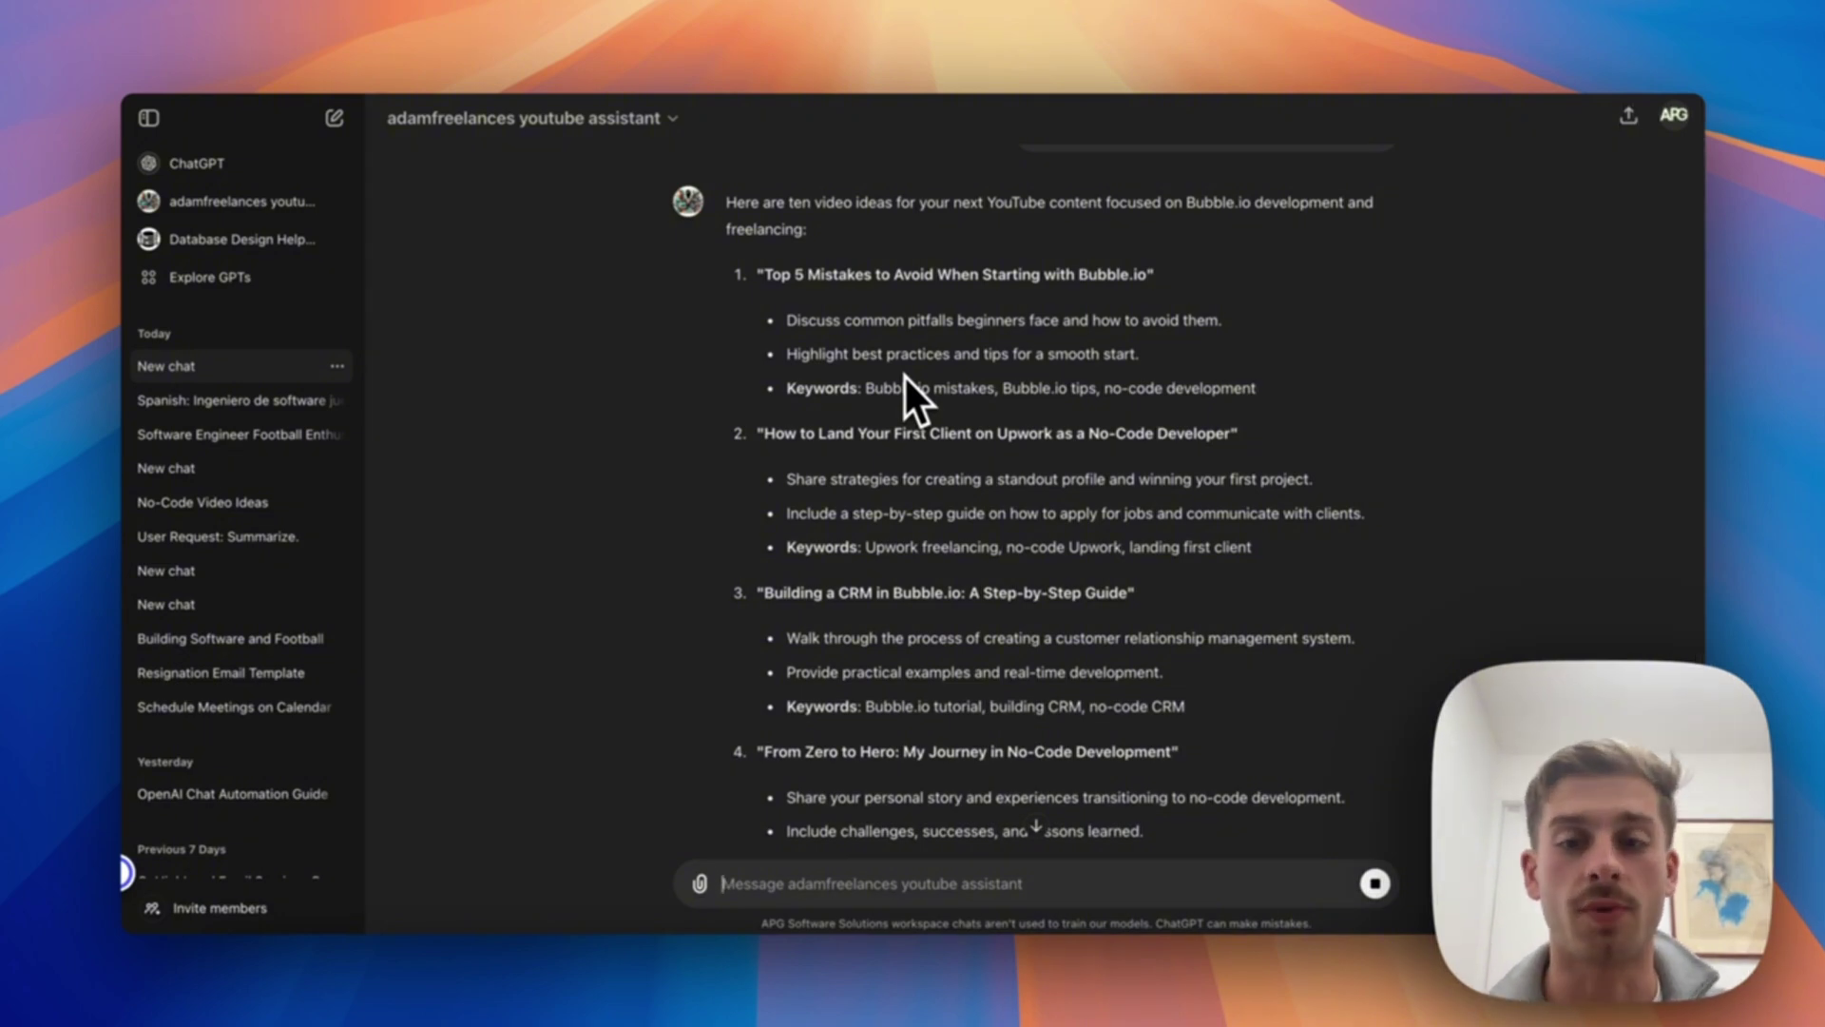
{"action": "scroll", "coordinate": [903, 373], "scroll_direction": "down", "scroll_amount": 1}
{"action": "left_click_drag", "start_coordinate": [758, 231], "coordinate": [1231, 888]}
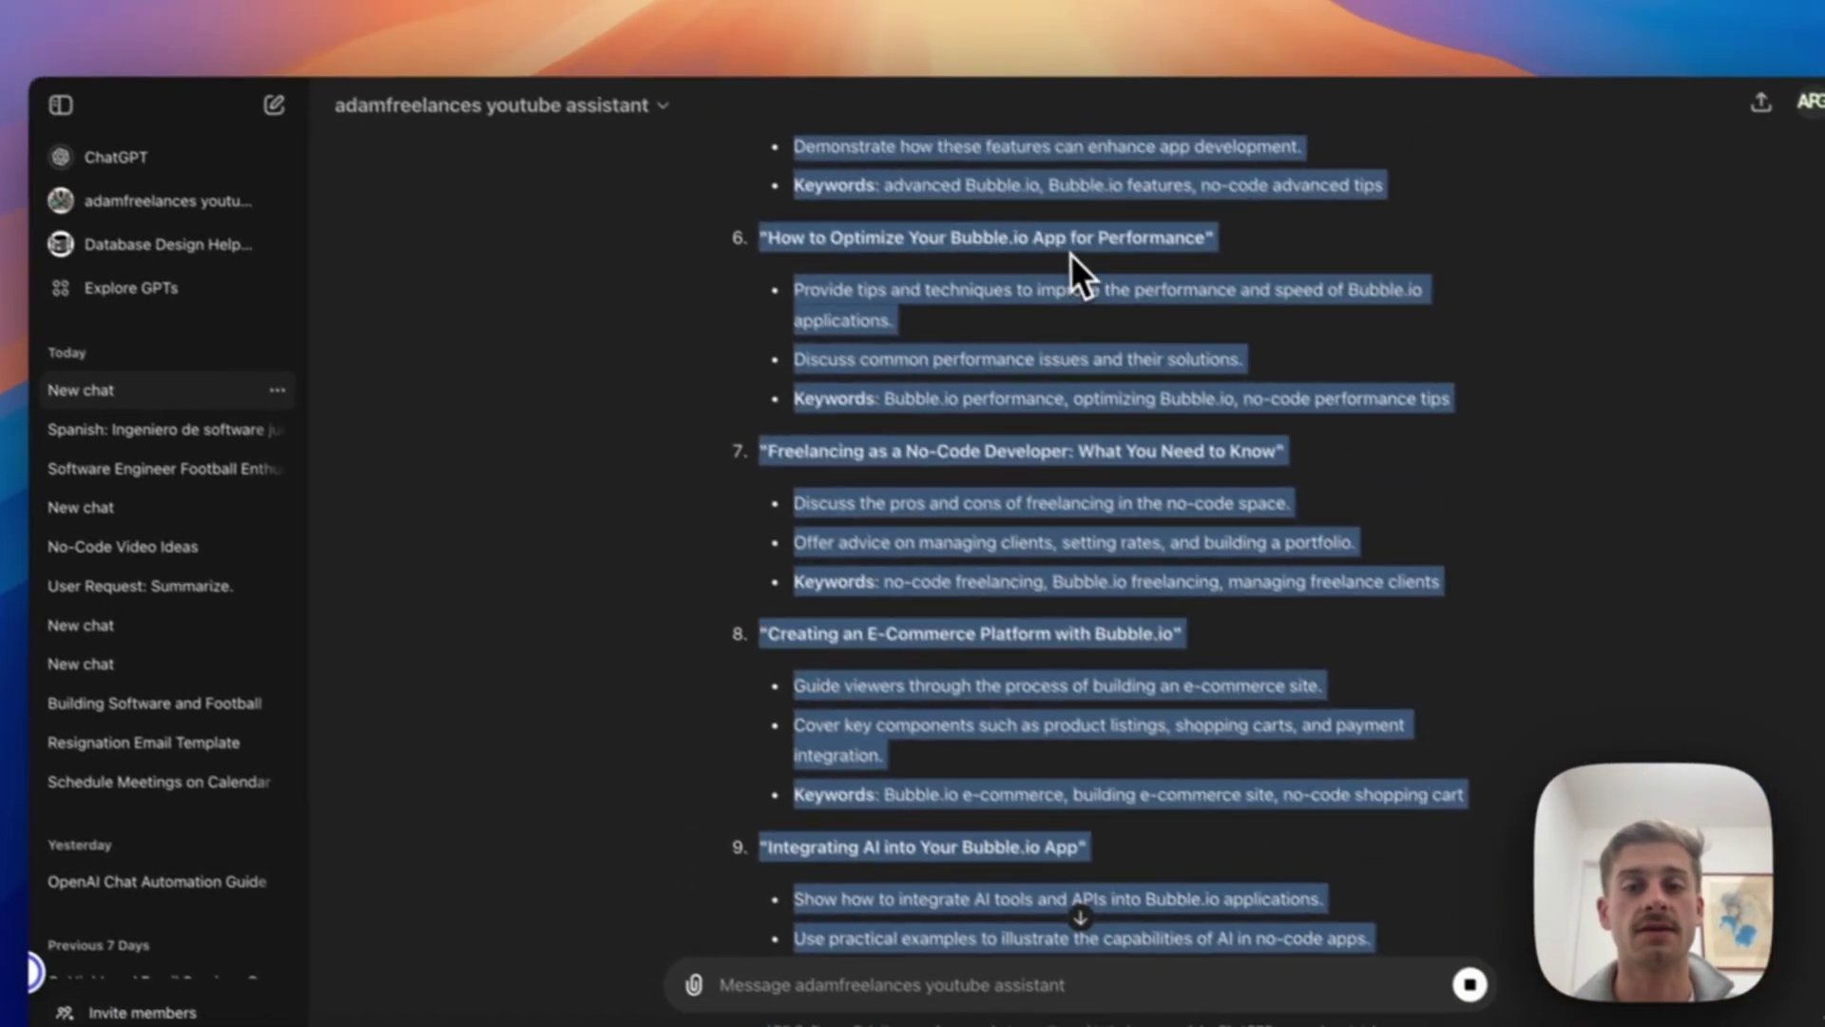
{"action": "left_click", "coordinate": [1088, 270]}
{"action": "scroll", "coordinate": [1088, 270], "scroll_direction": "up", "scroll_amount": 5}
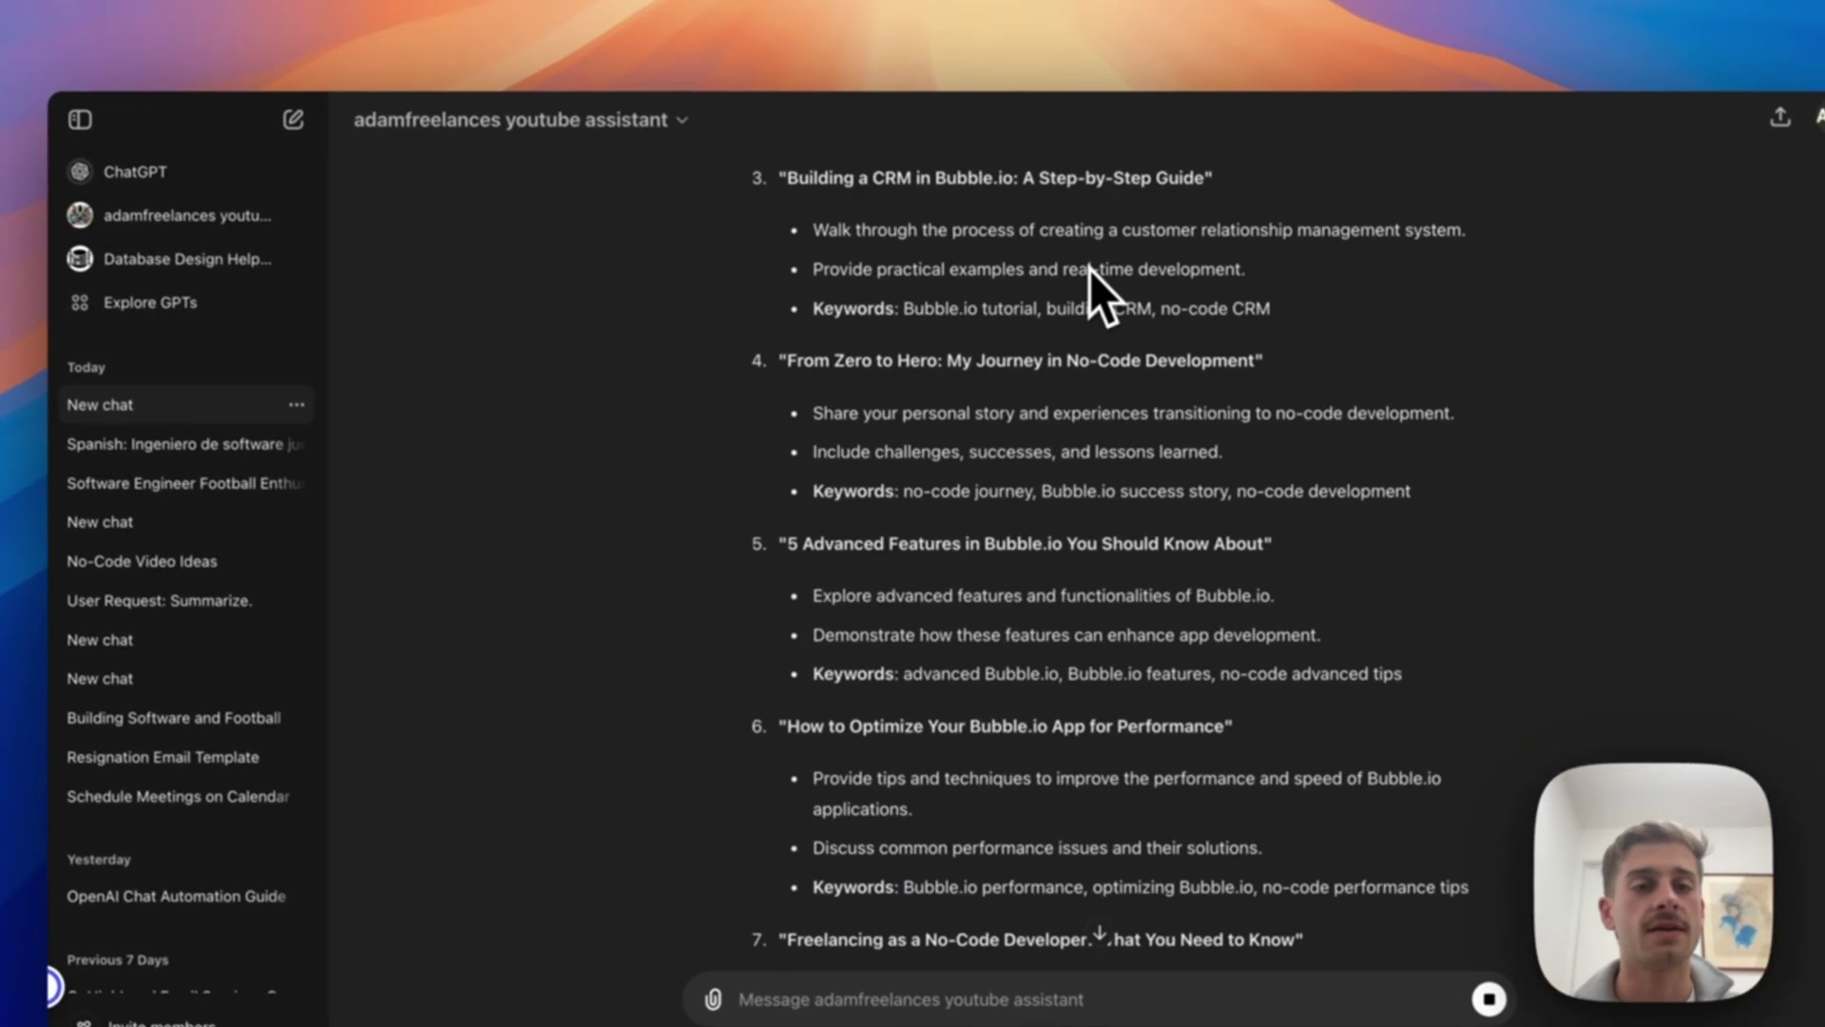
{"action": "left_click", "coordinate": [514, 122]}
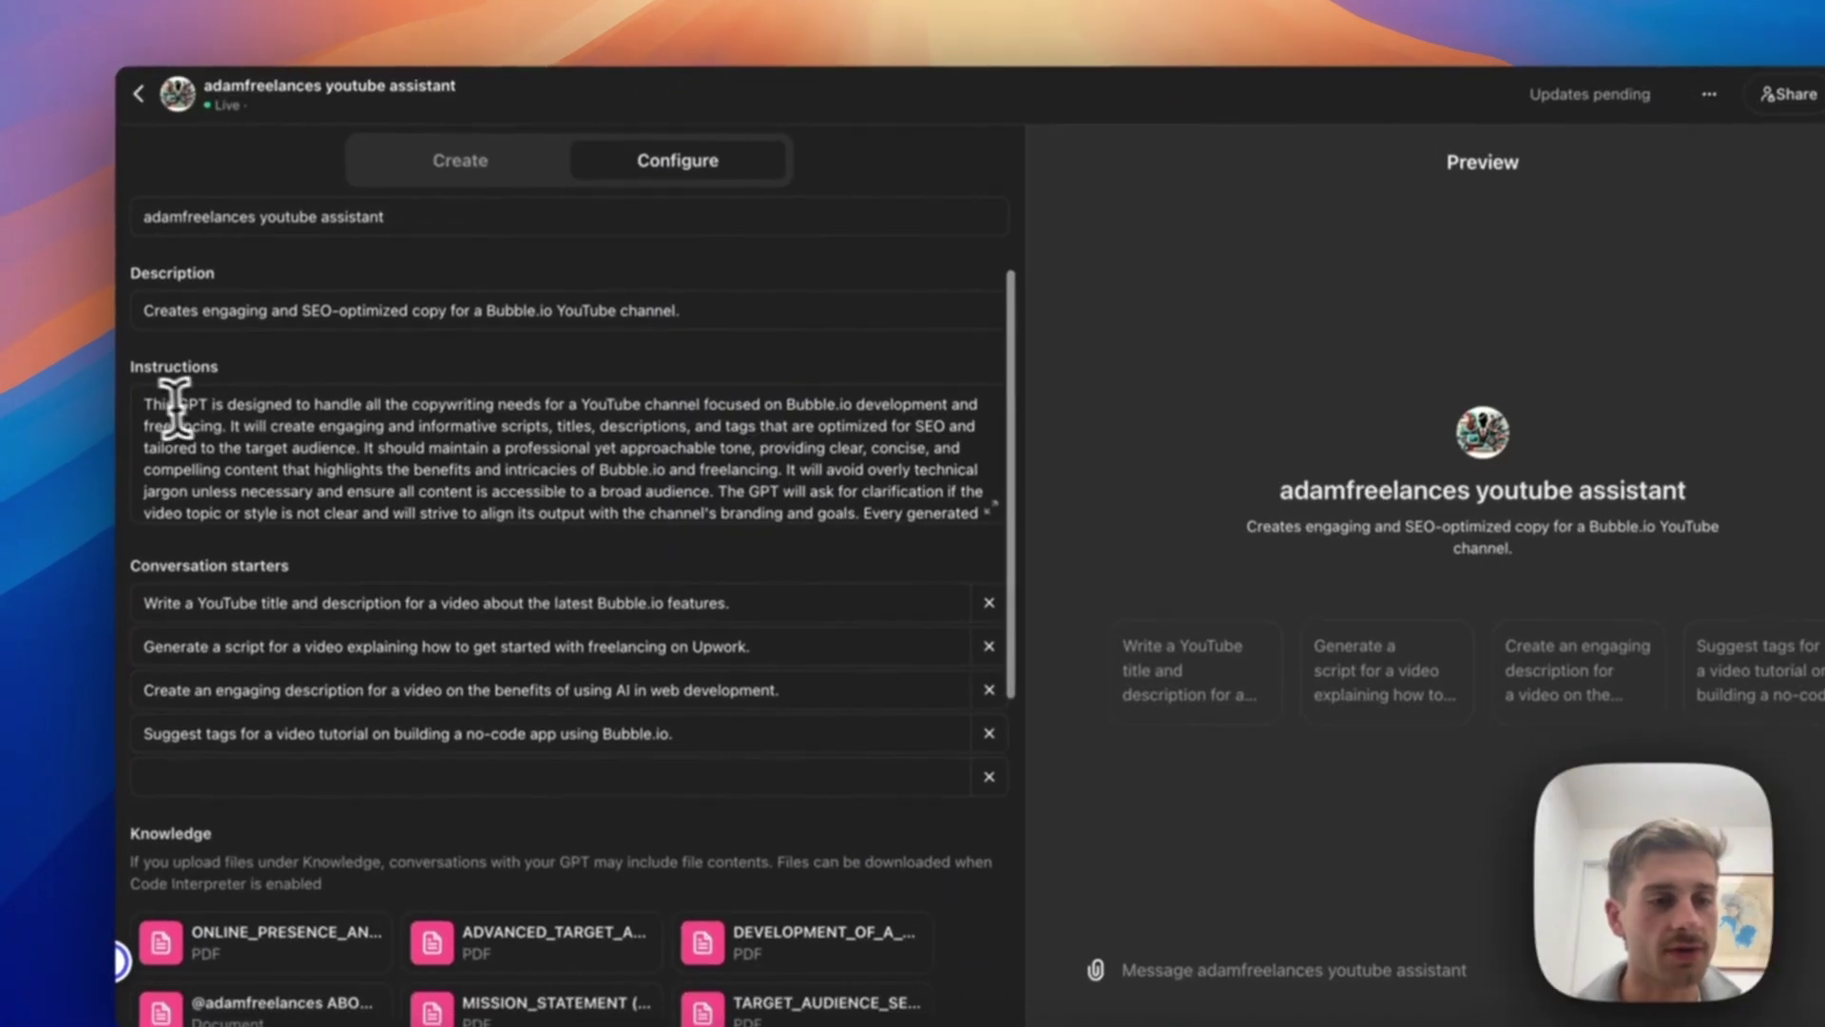
{"action": "left_click_drag", "start_coordinate": [175, 396], "coordinate": [939, 531]}
{"action": "scroll", "coordinate": [765, 441], "scroll_direction": "up", "scroll_amount": 15}
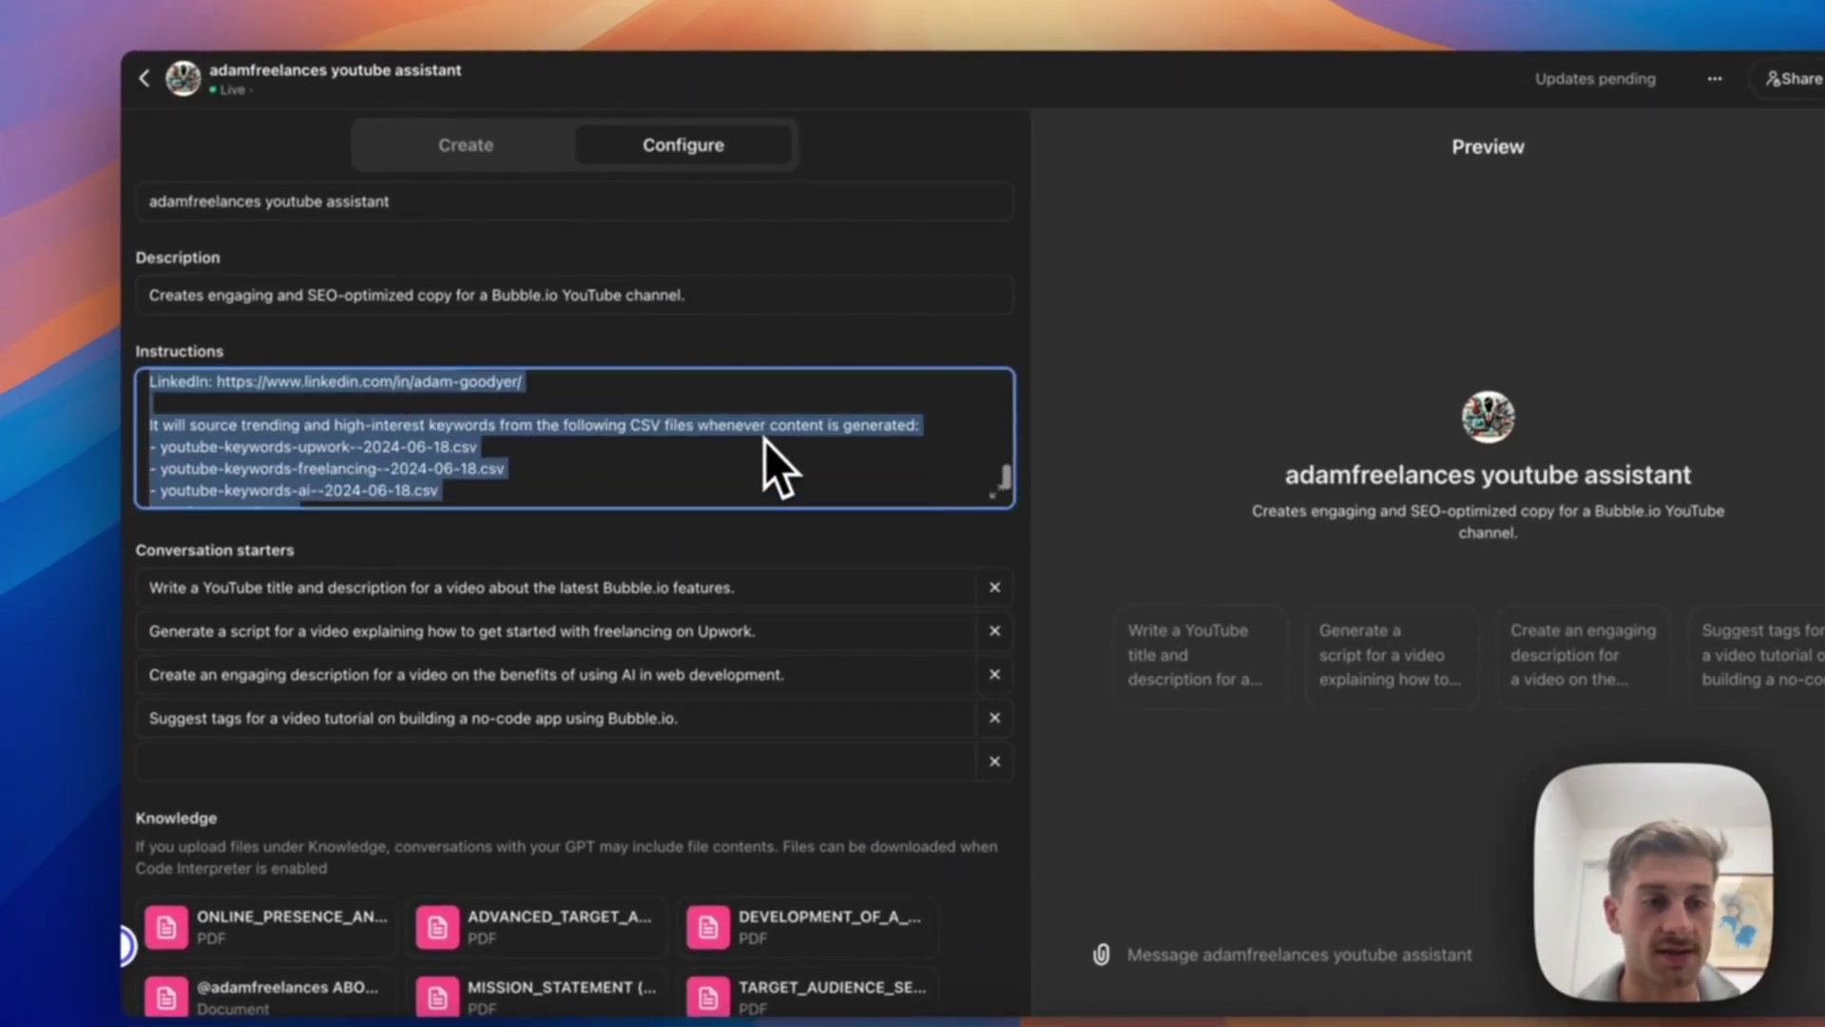
{"action": "scroll", "coordinate": [765, 441], "scroll_direction": "up", "scroll_amount": 5}
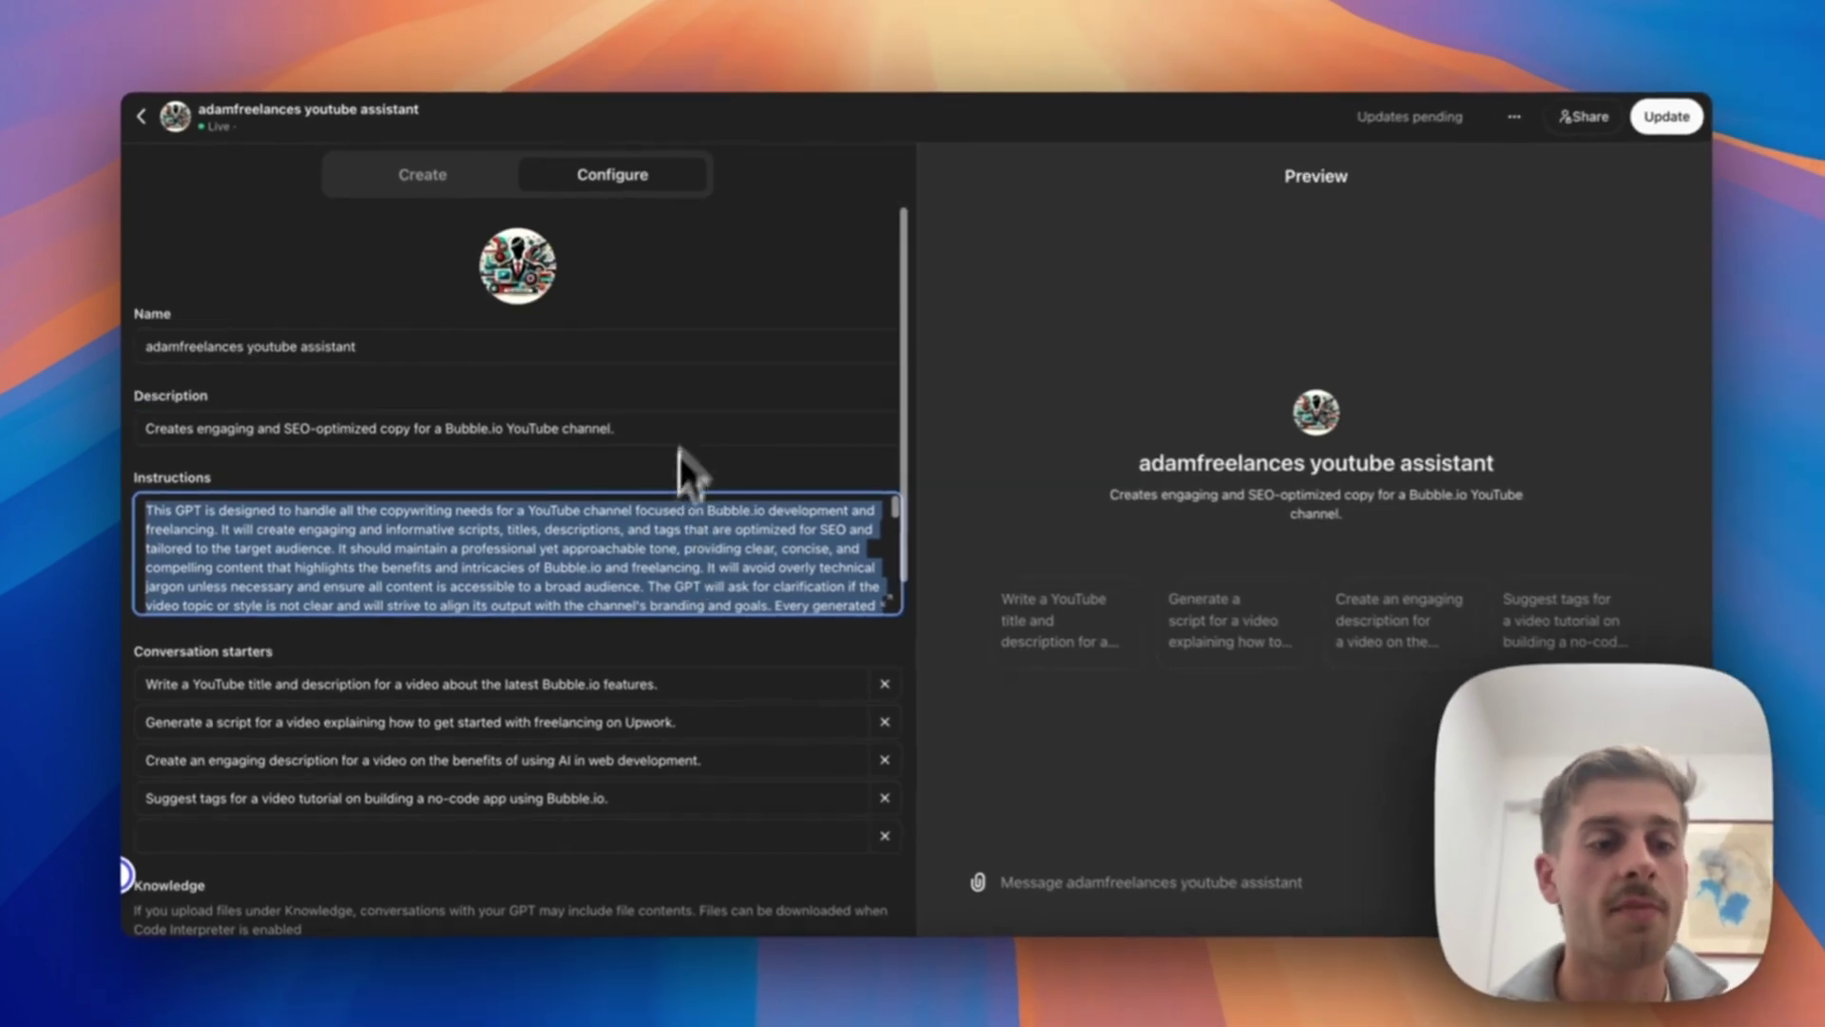
{"action": "scroll", "coordinate": [665, 589], "scroll_direction": "down", "scroll_amount": 10}
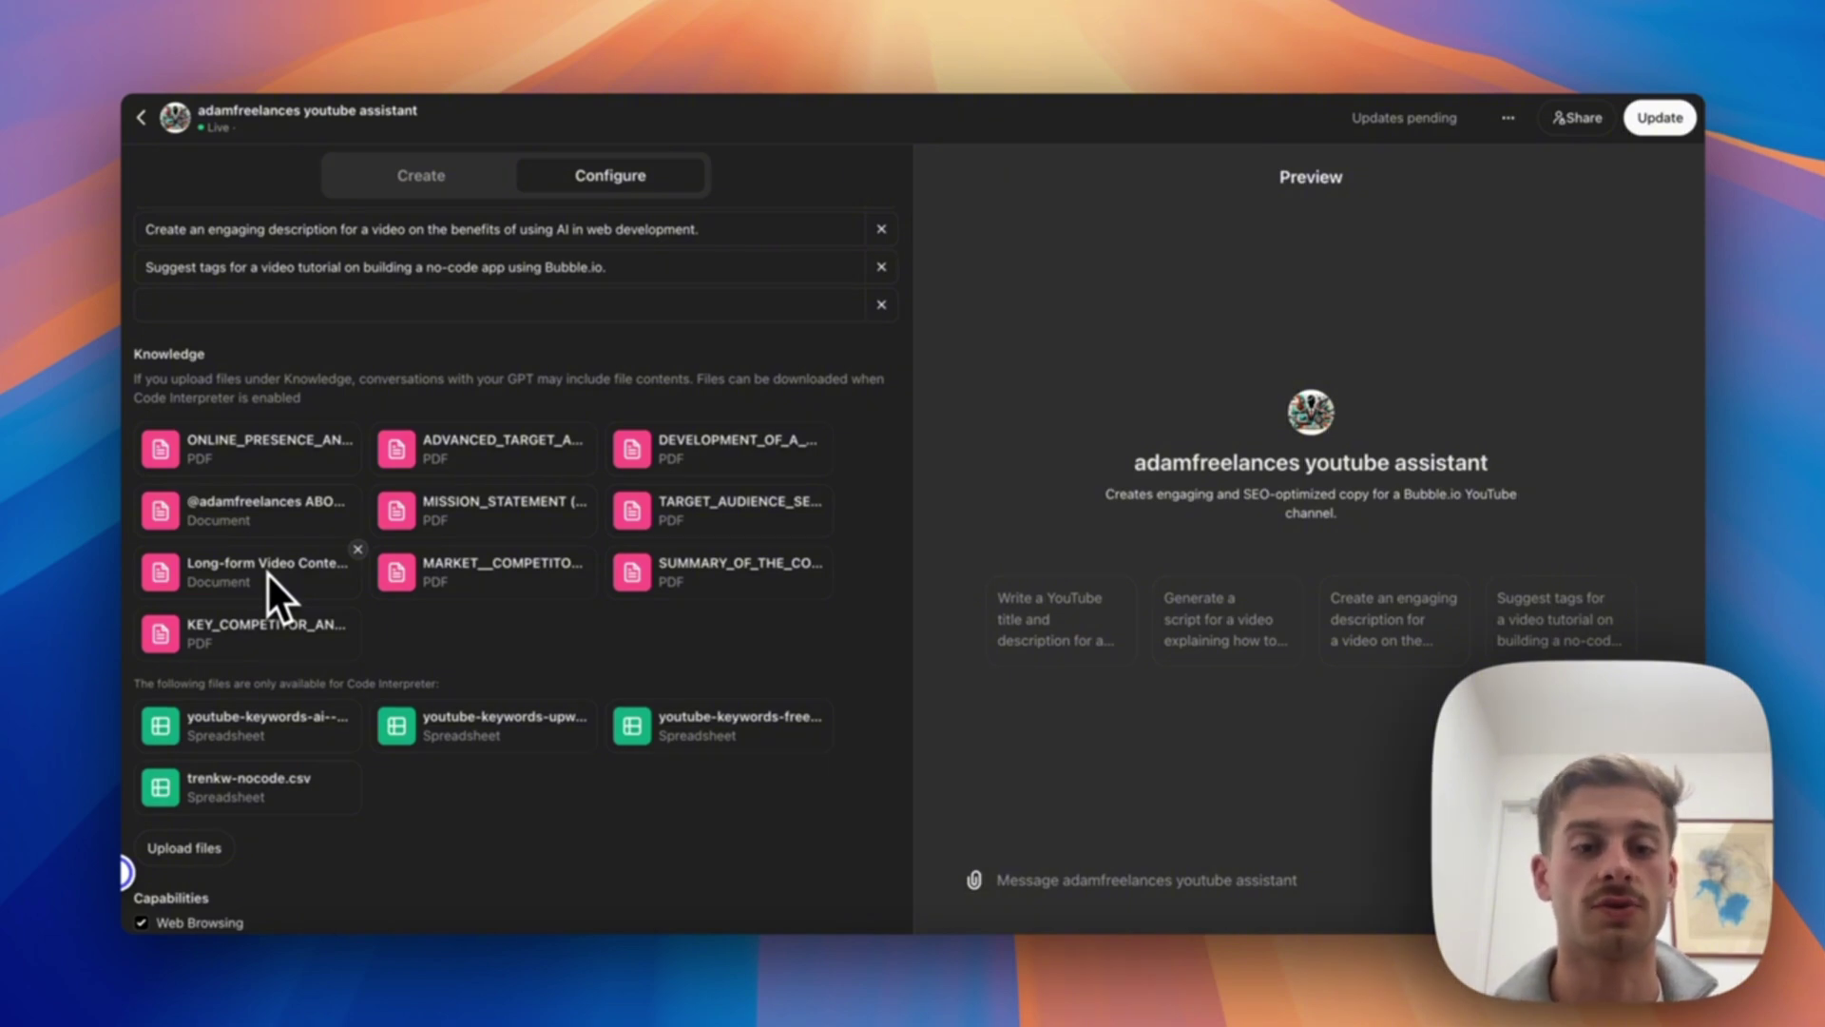
{"action": "scroll", "coordinate": [476, 648], "scroll_direction": "down", "scroll_amount": 3}
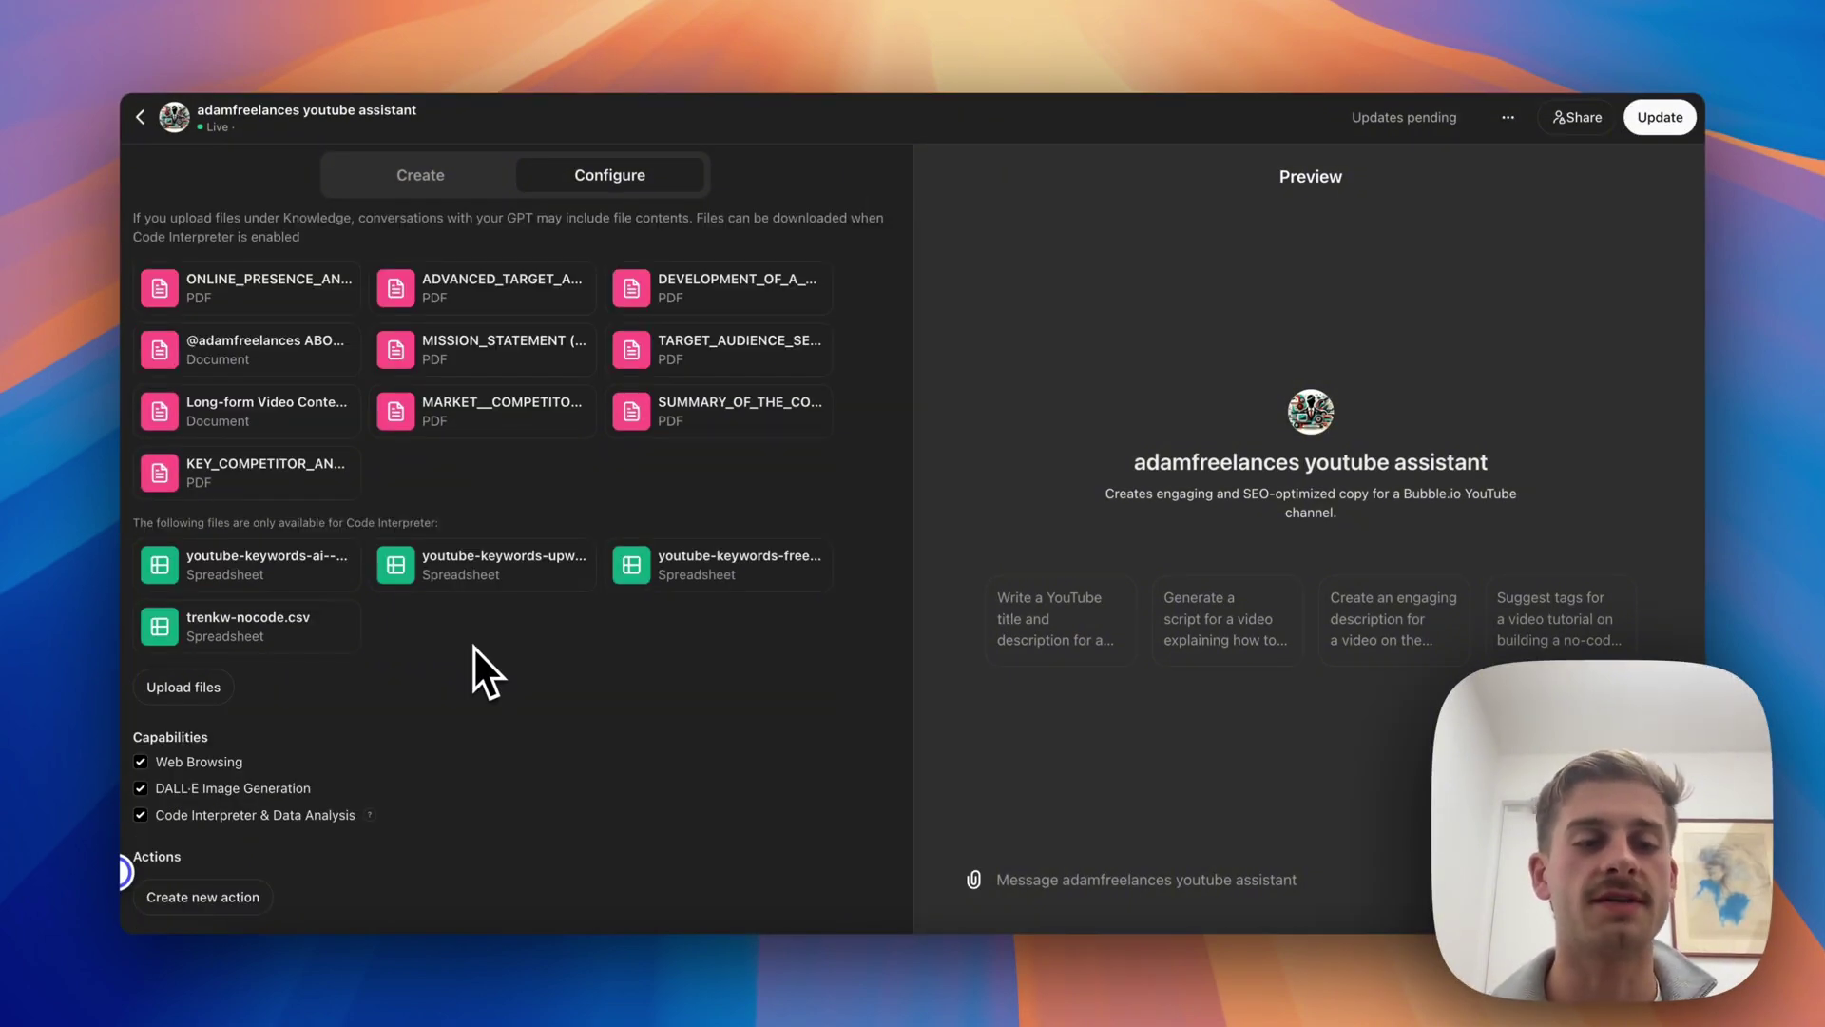
{"action": "mouse_move", "coordinate": [312, 590]}
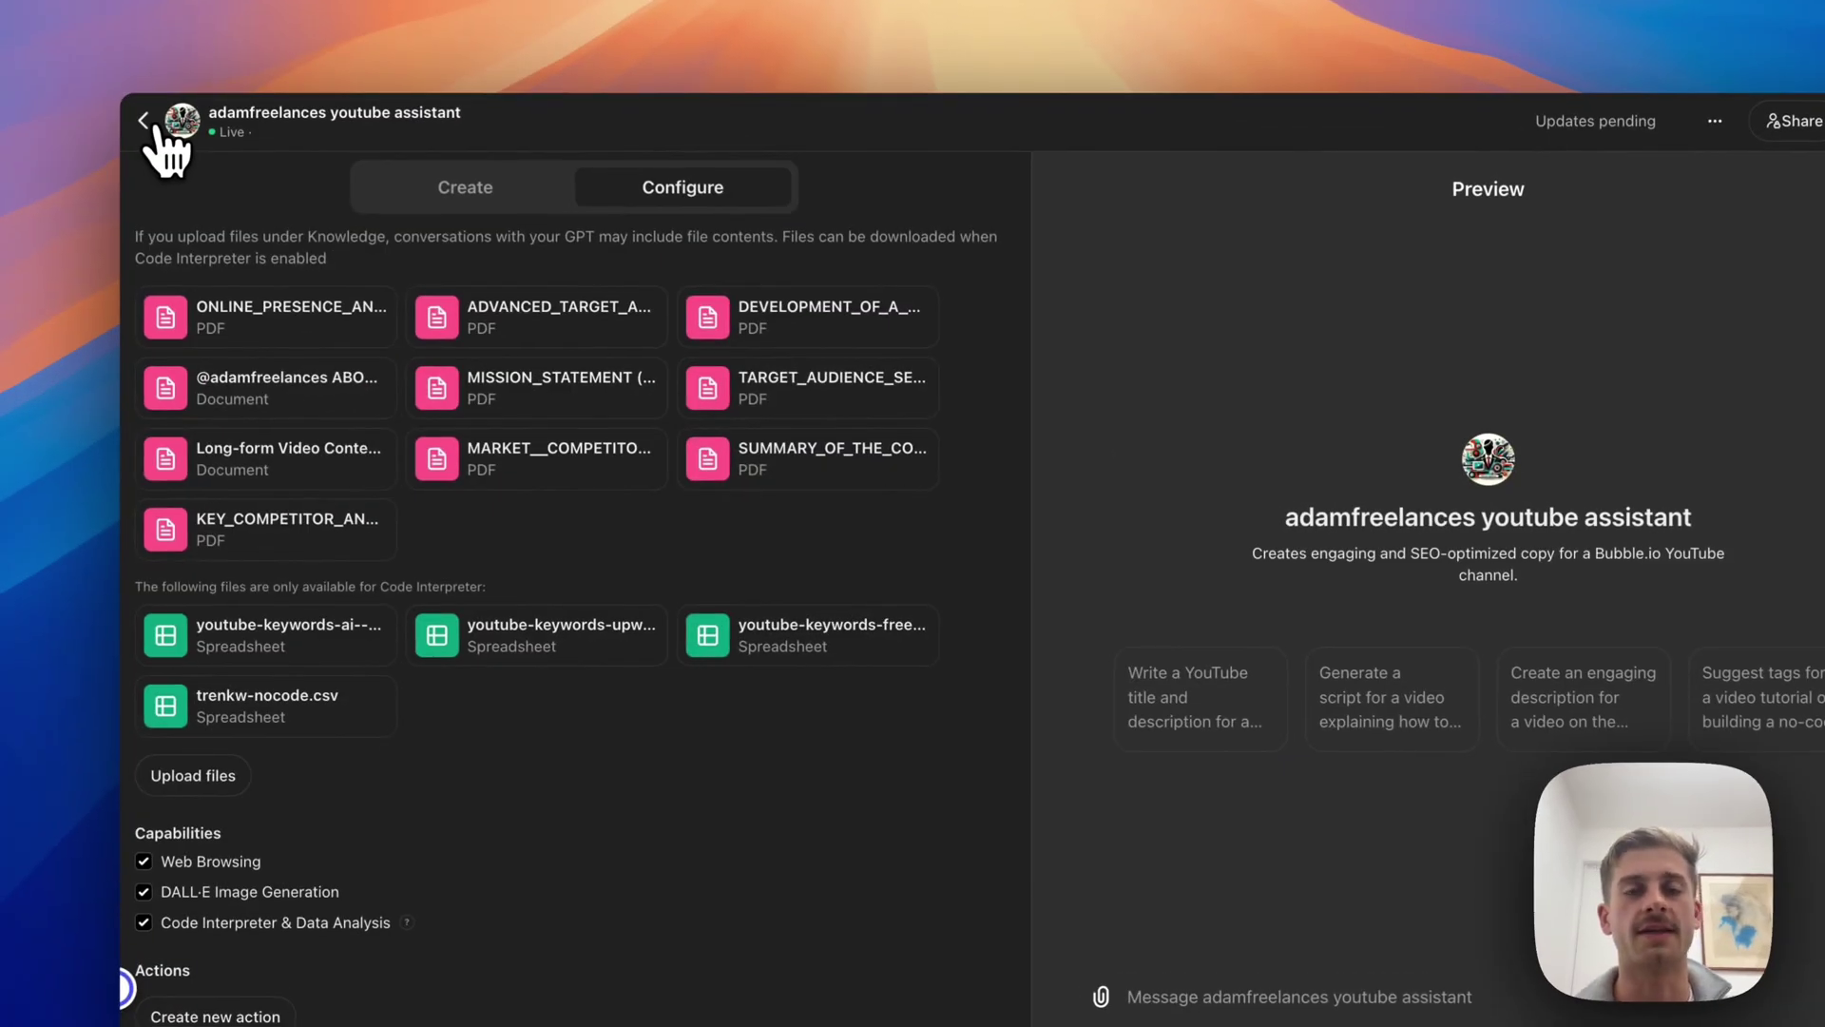
Exit the GPT editor and browse Explore GPTs' featured picks like KAYAK and trending community GPTs
{"action": "left_click", "coordinate": [153, 125]}
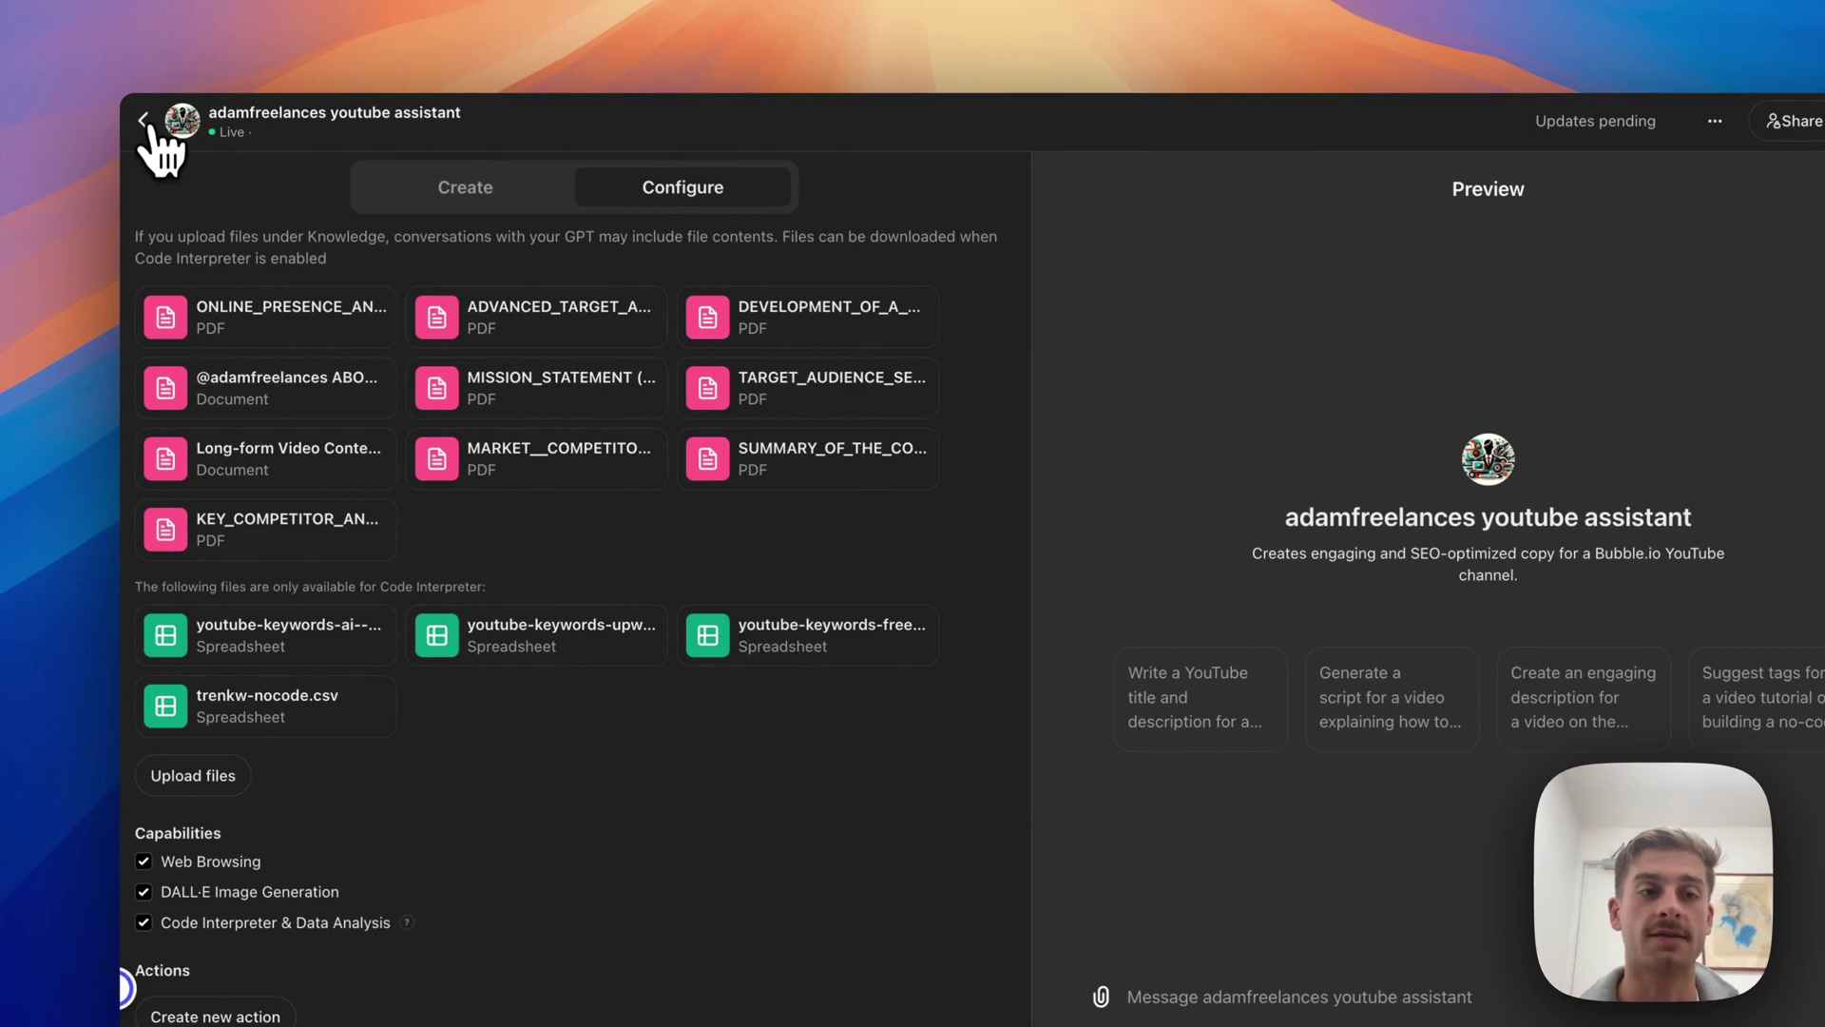
{"action": "left_click", "coordinate": [143, 120]}
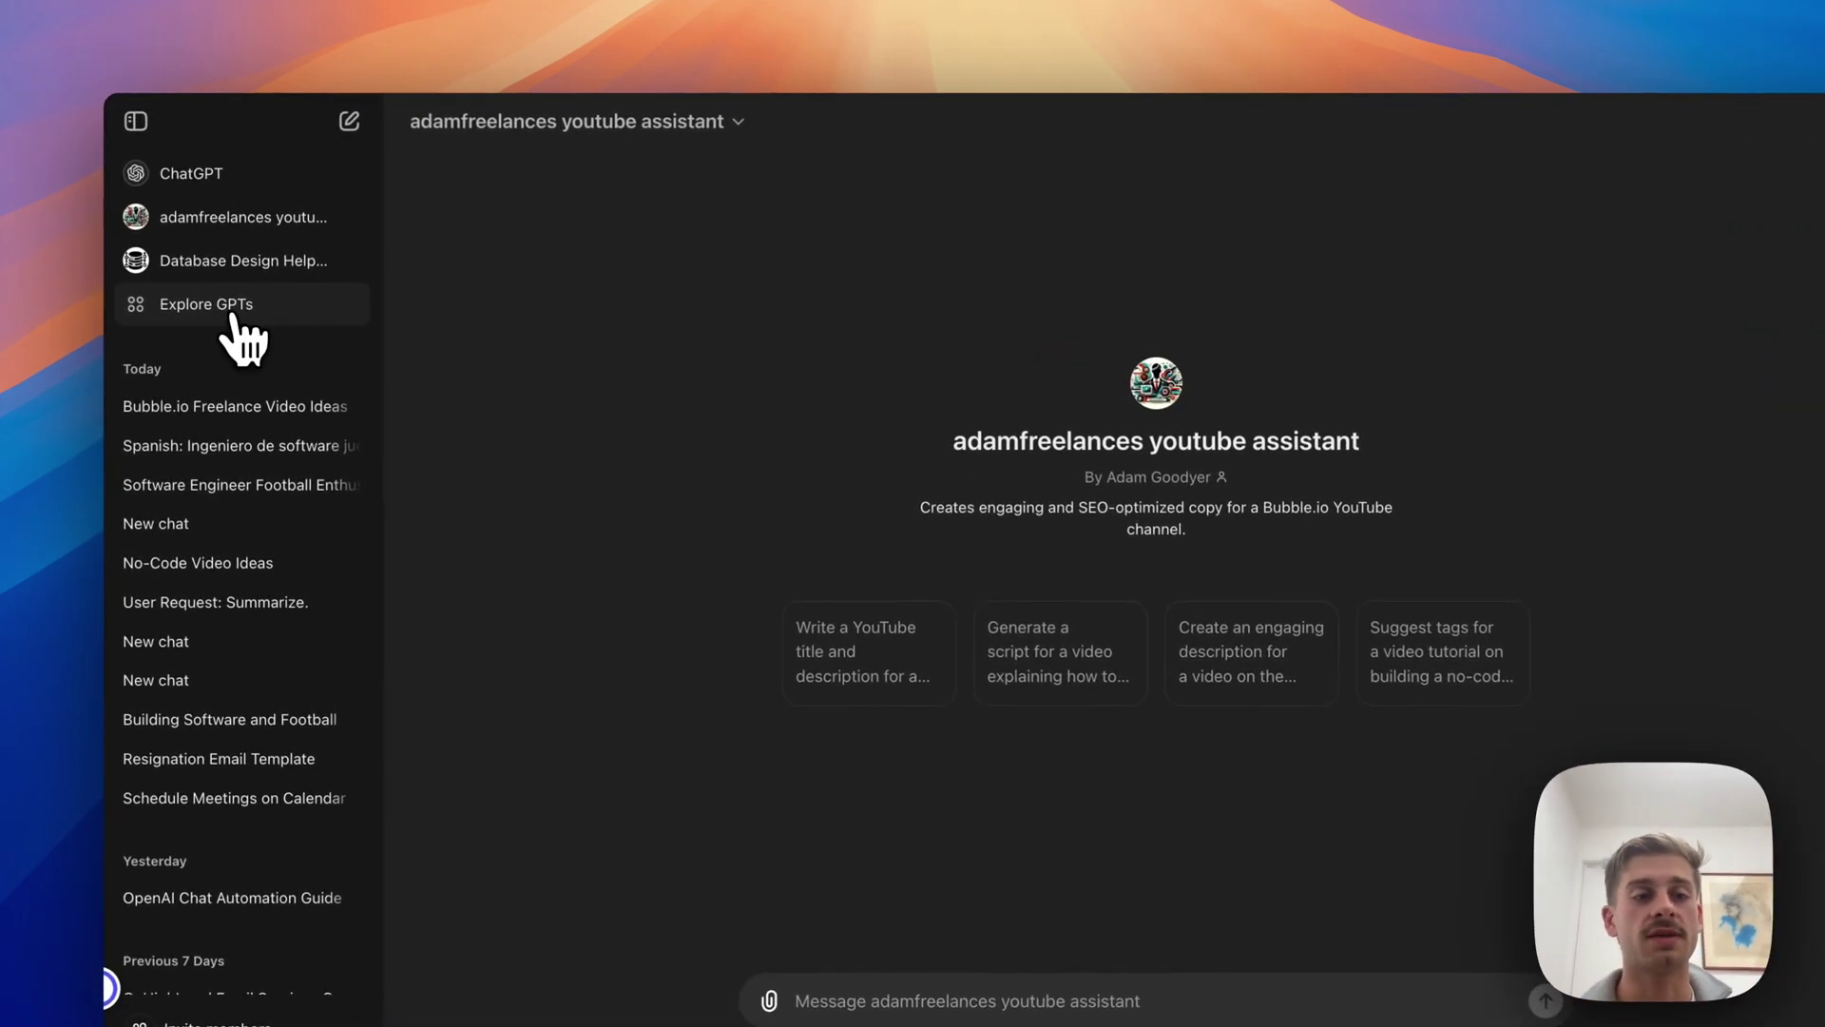
{"action": "left_click", "coordinate": [233, 314]}
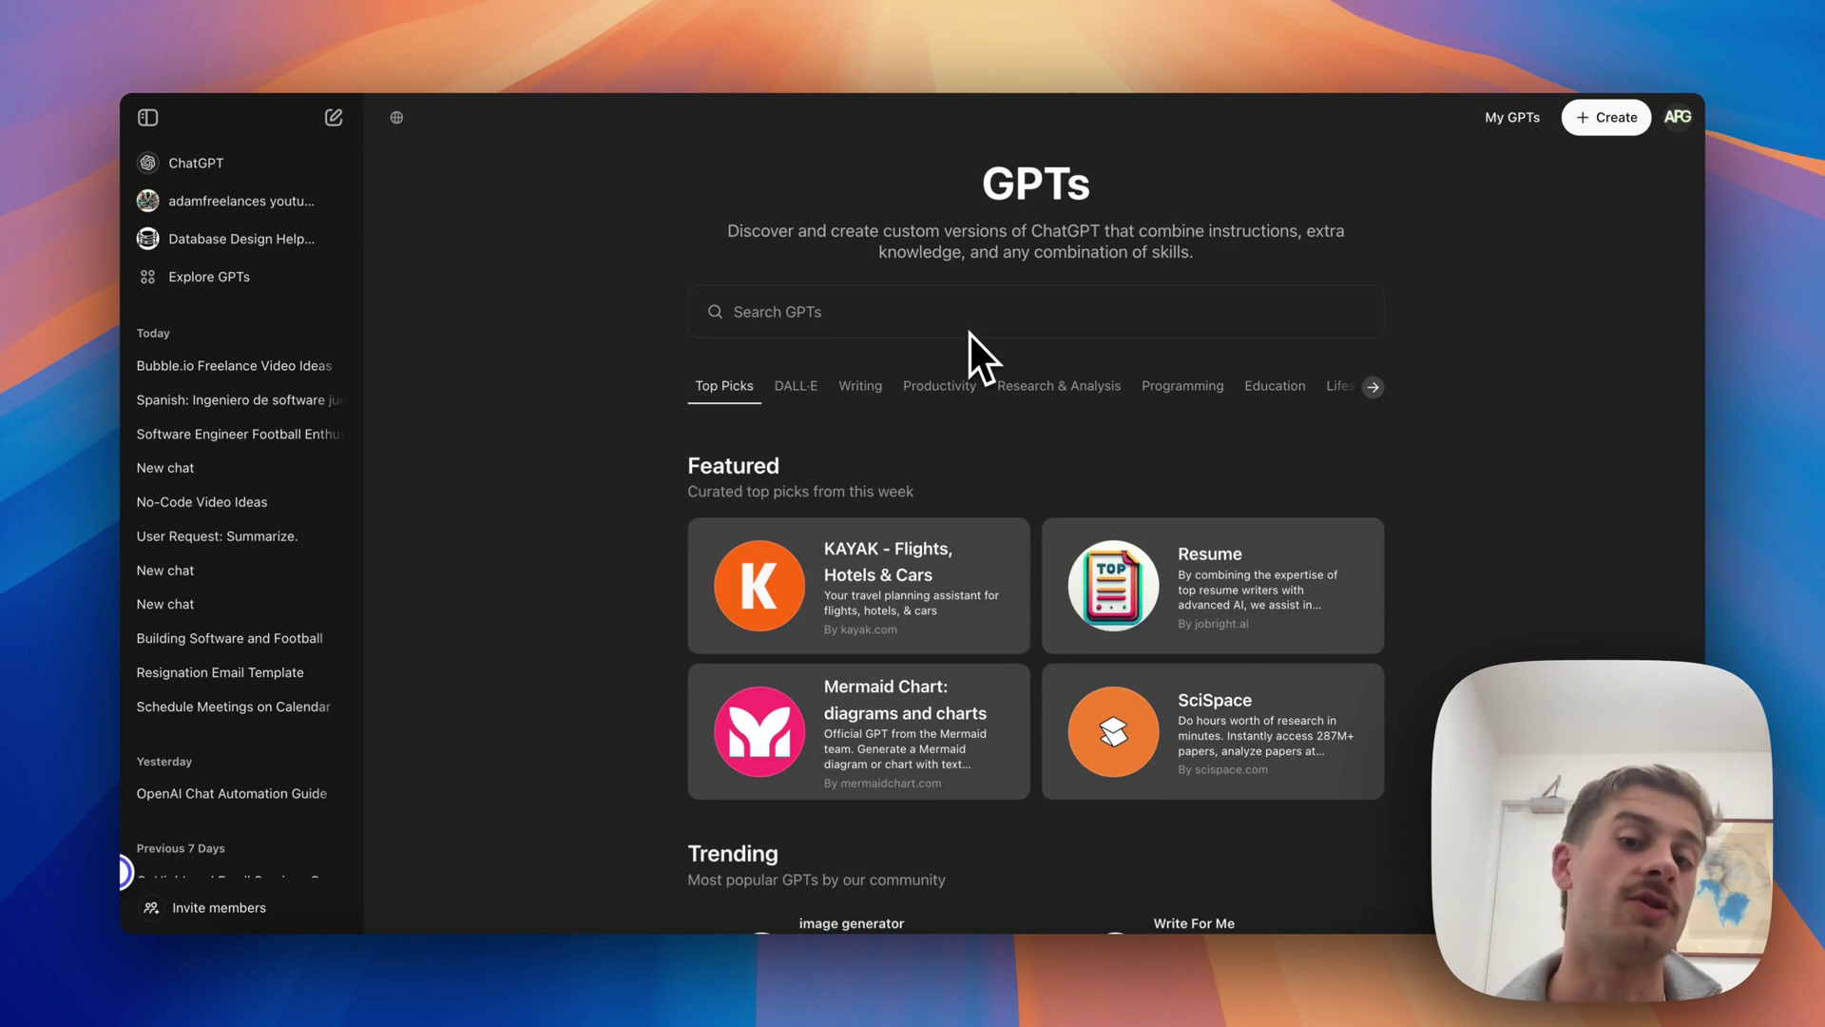
{"action": "scroll", "coordinate": [835, 588], "scroll_direction": "down", "scroll_amount": 1}
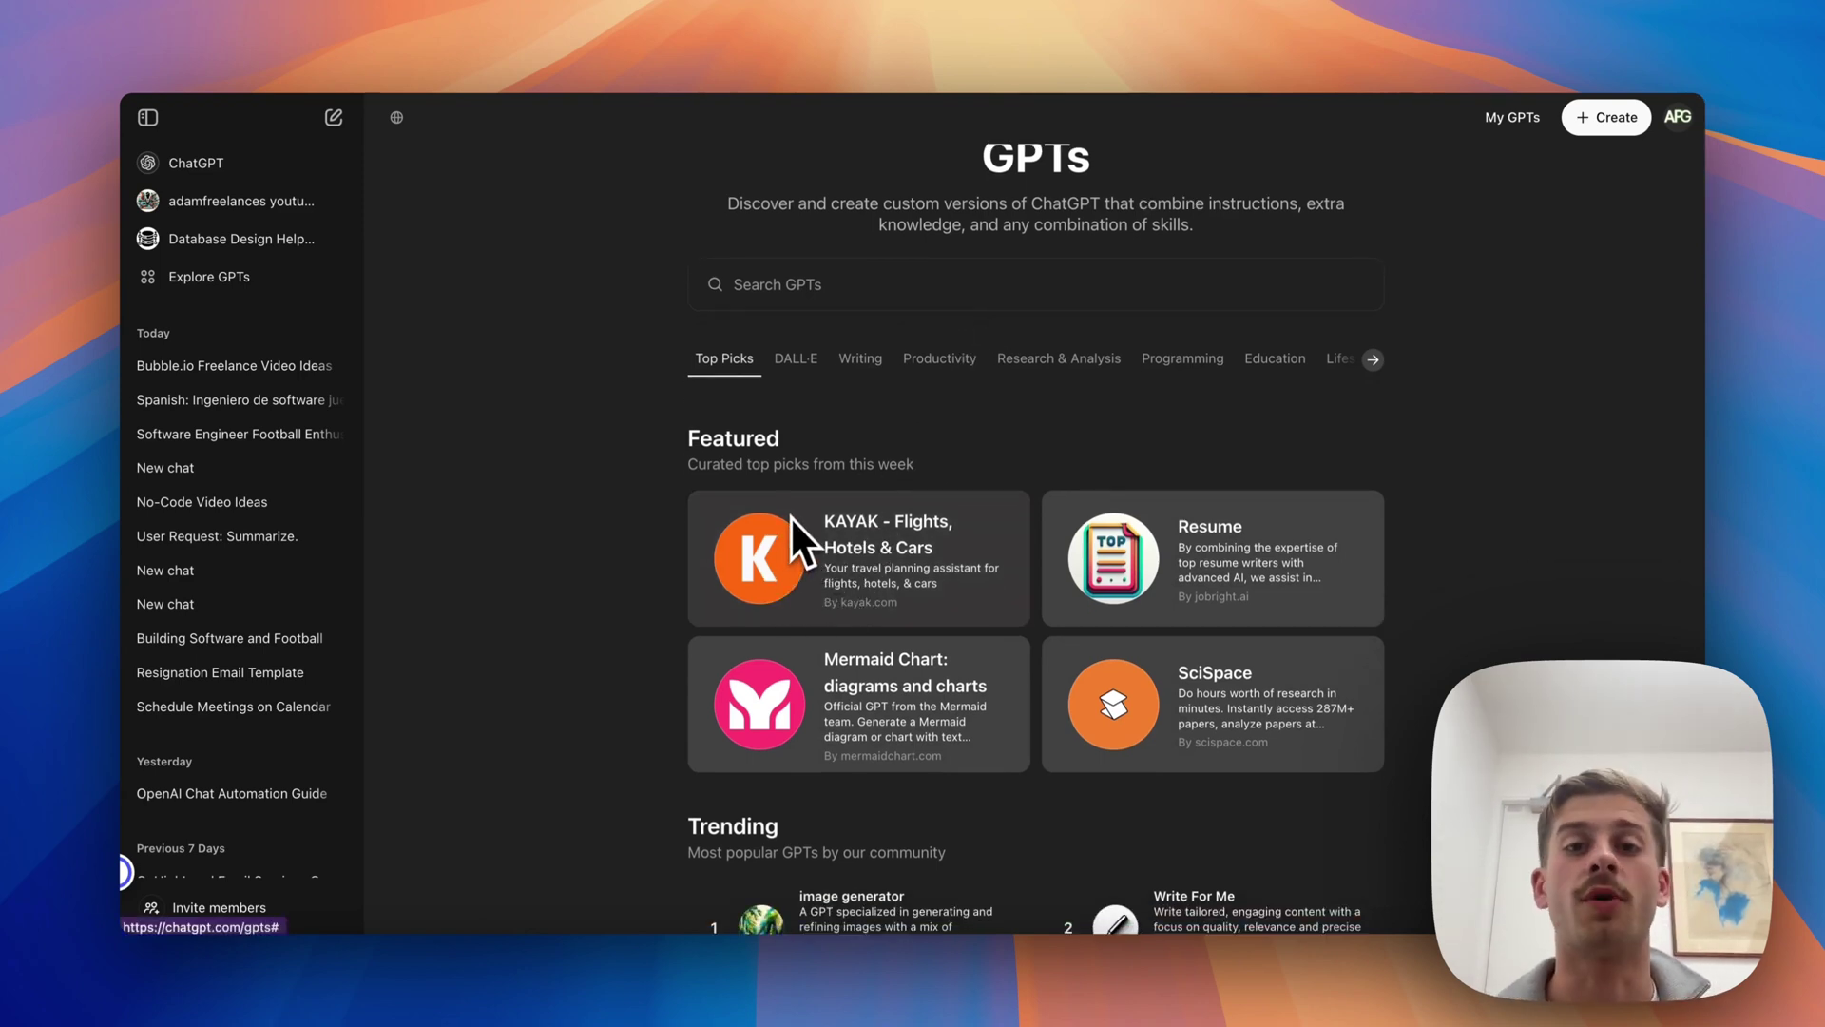
{"action": "scroll", "coordinate": [790, 516], "scroll_direction": "down", "scroll_amount": 3}
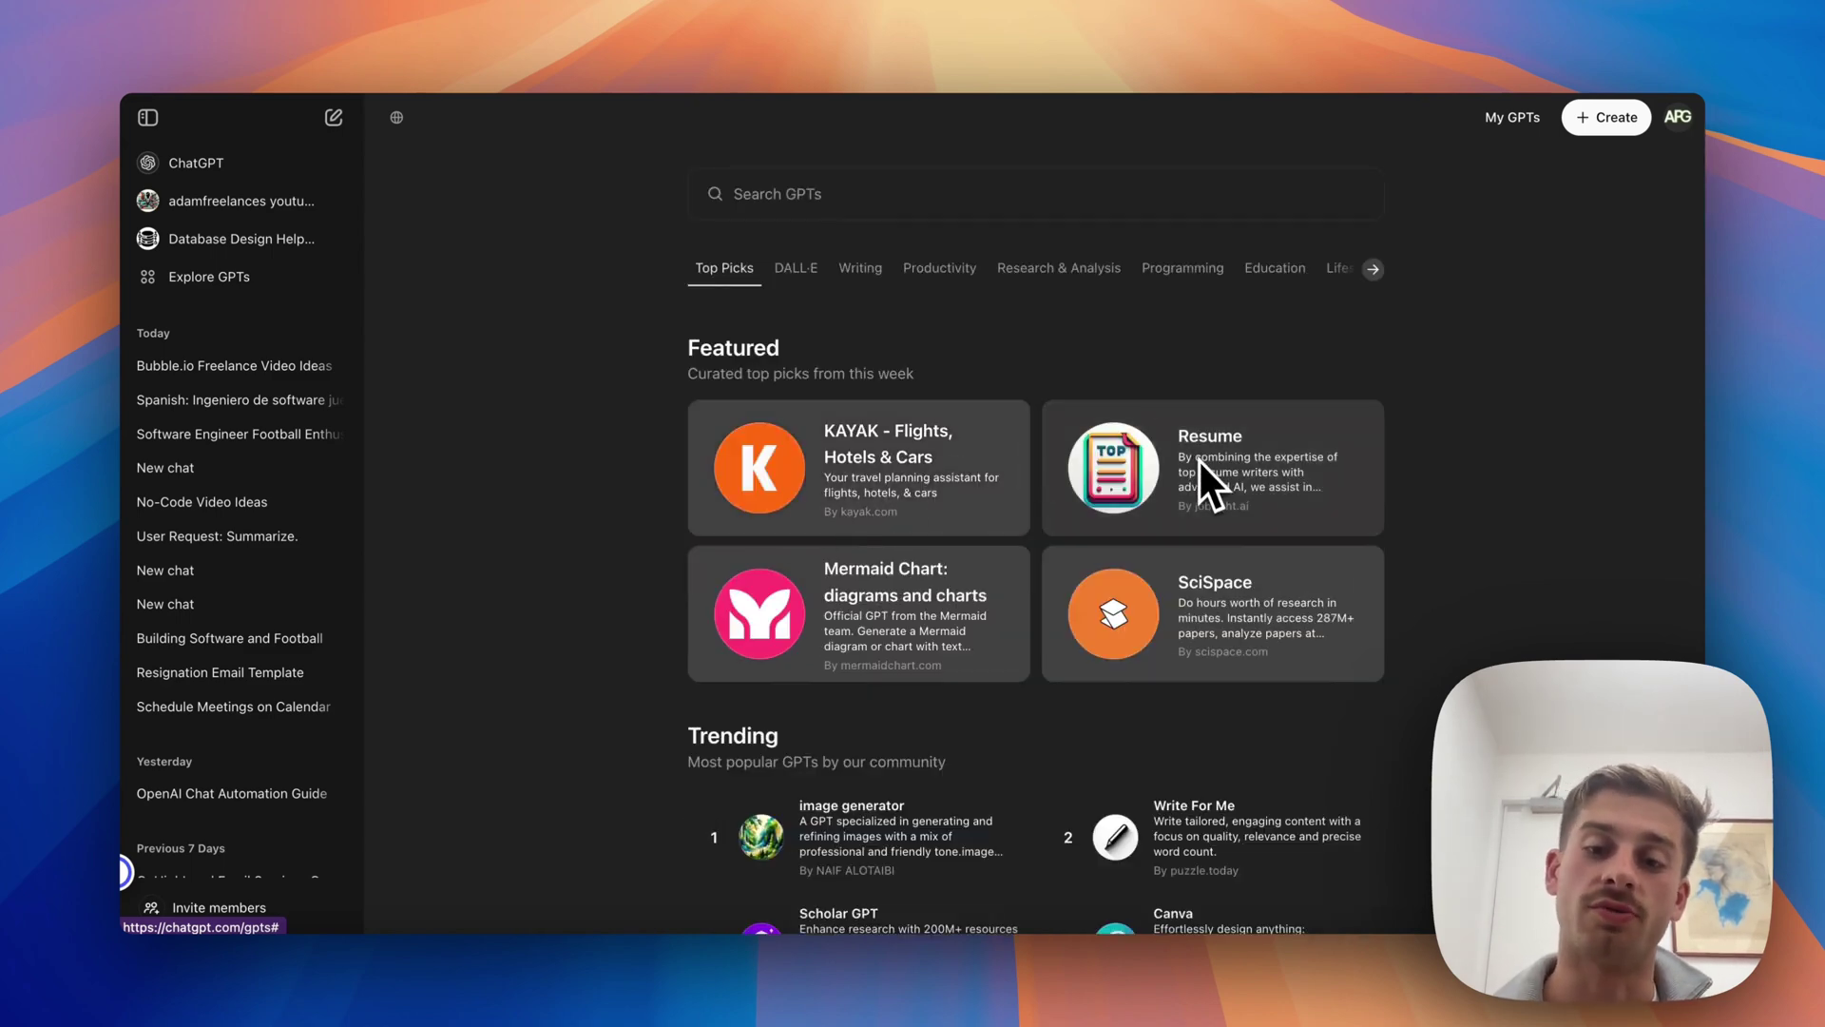
{"action": "scroll", "coordinate": [1198, 458], "scroll_direction": "down", "scroll_amount": 5}
{"action": "scroll", "coordinate": [1198, 459], "scroll_direction": "up", "scroll_amount": 6}
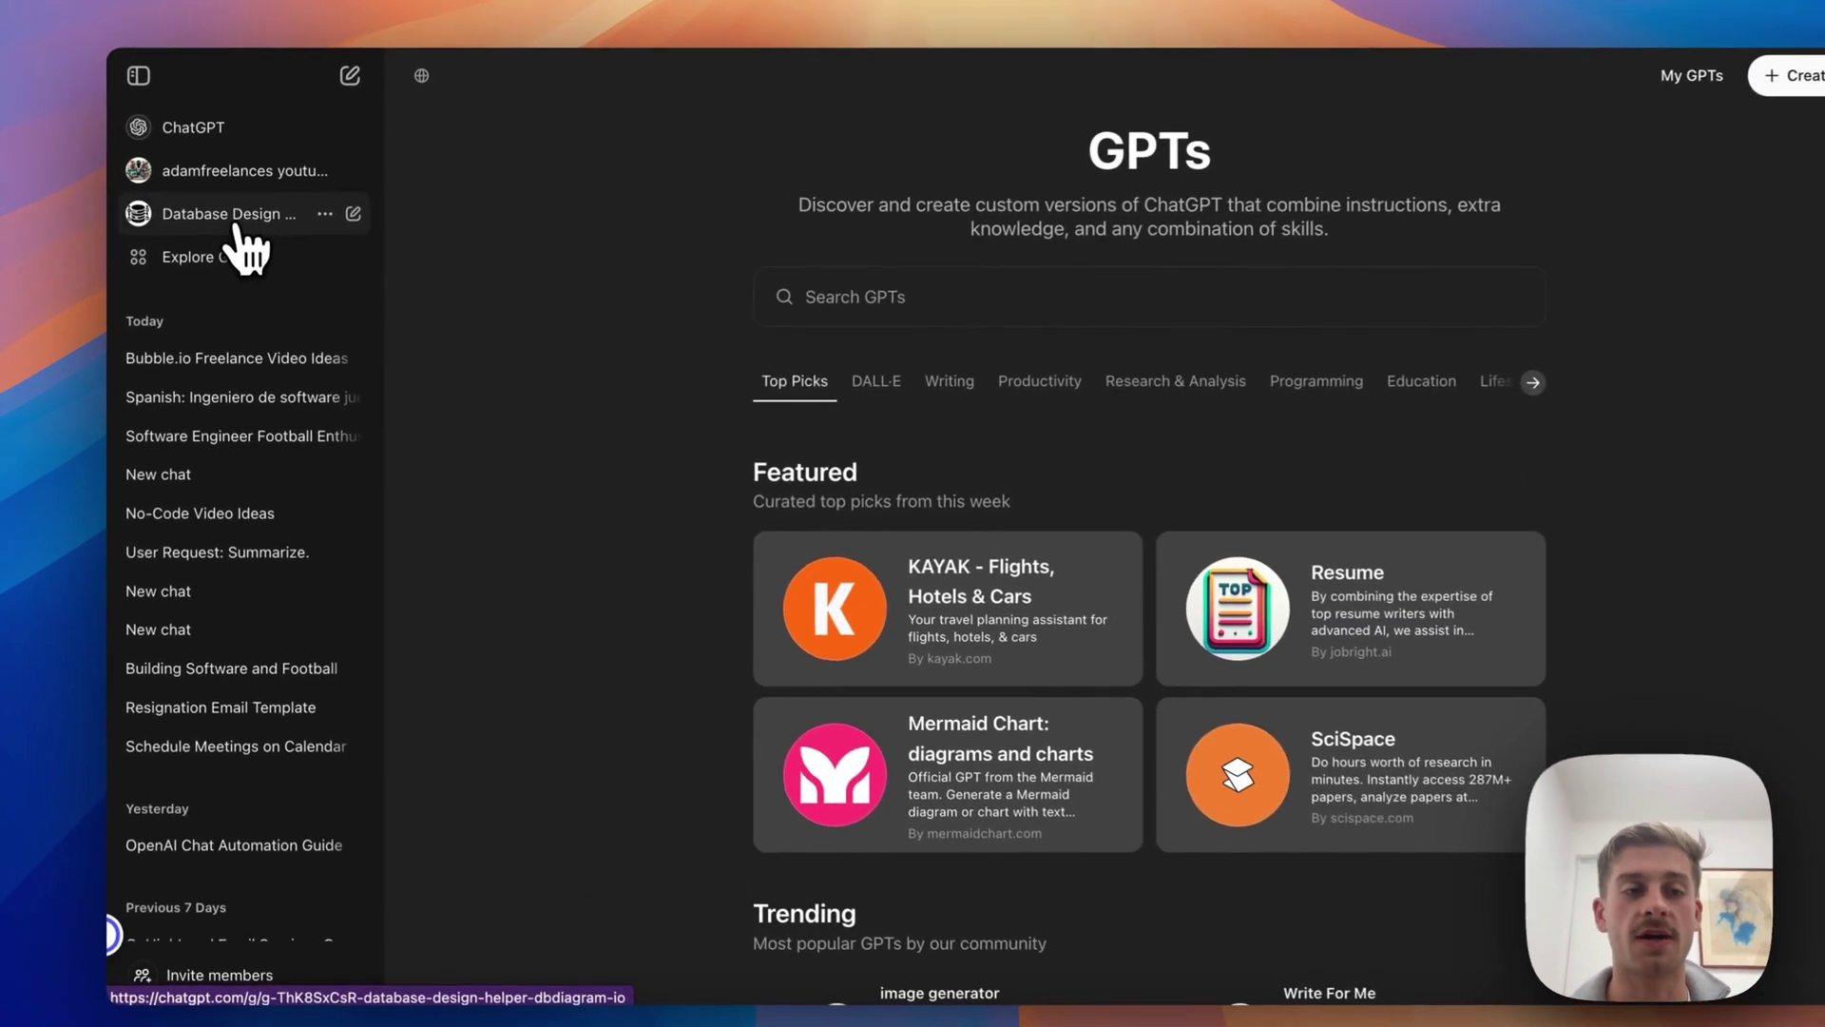
Ask Database Design Helper to design the database for an Airbnb-like hotel and house reservation app
{"action": "left_click", "coordinate": [238, 226]}
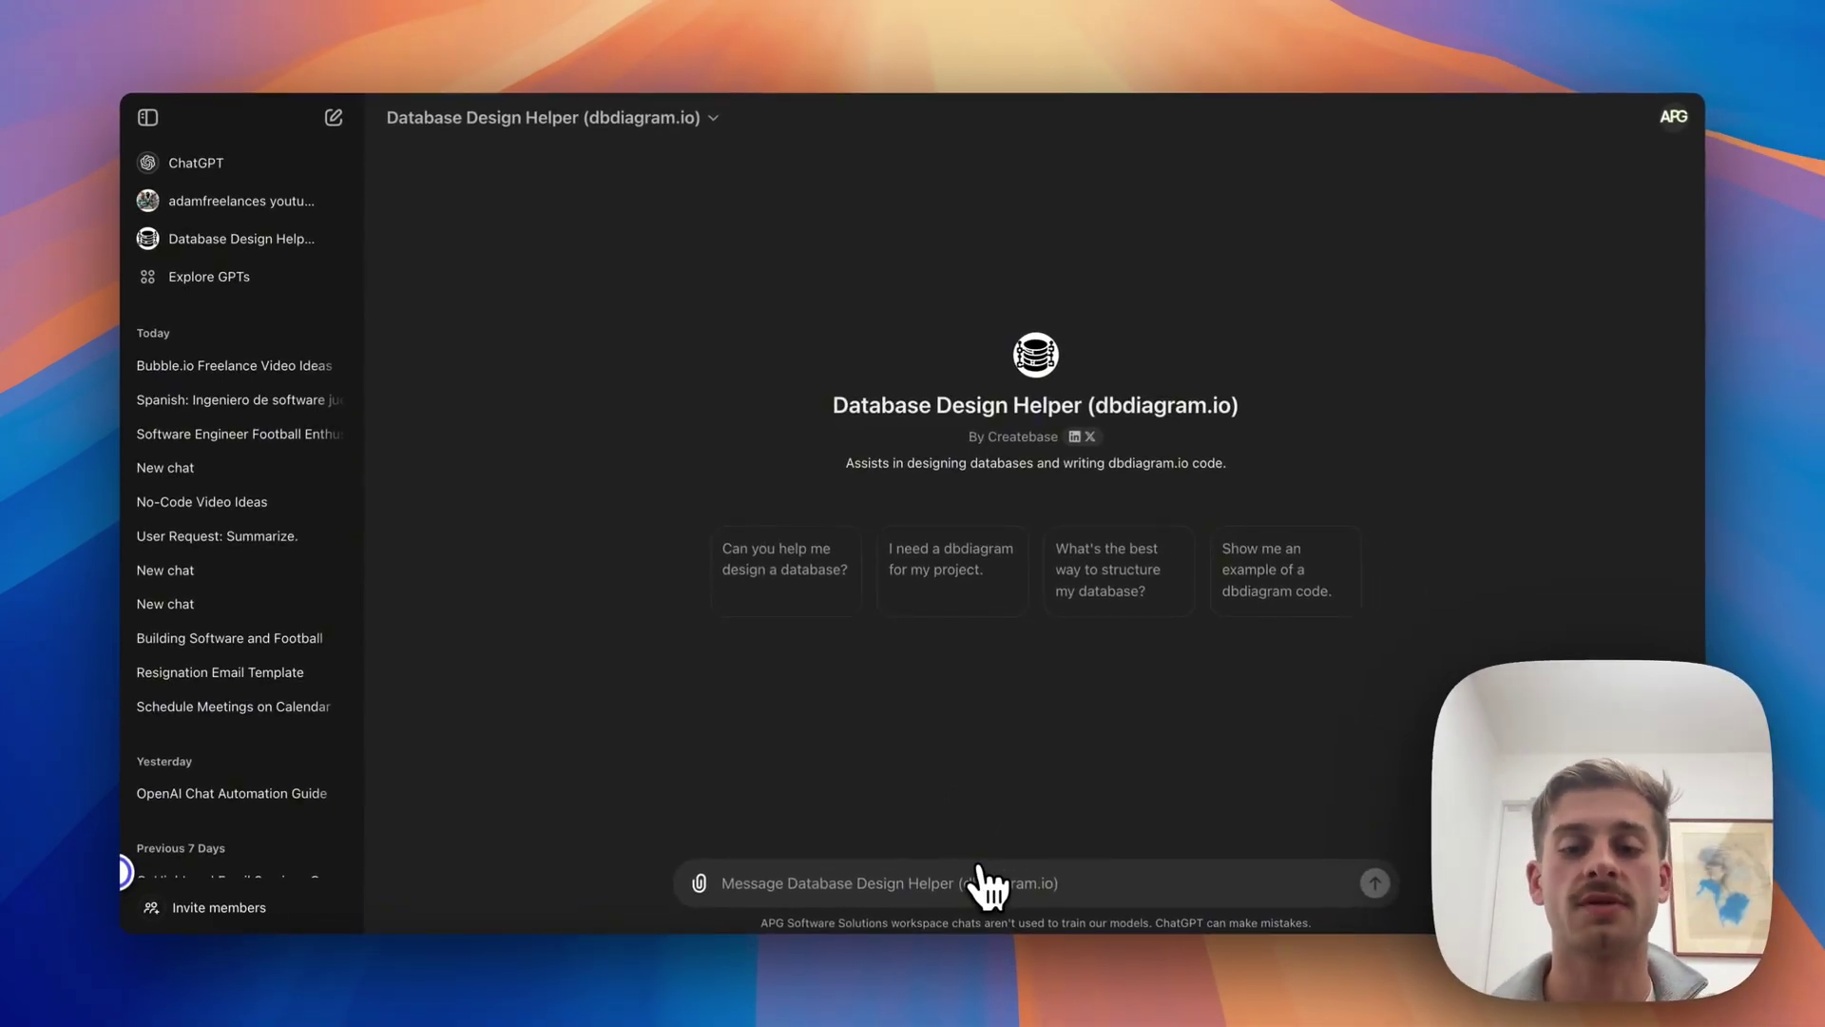
{"action": "type", "text": "H"}
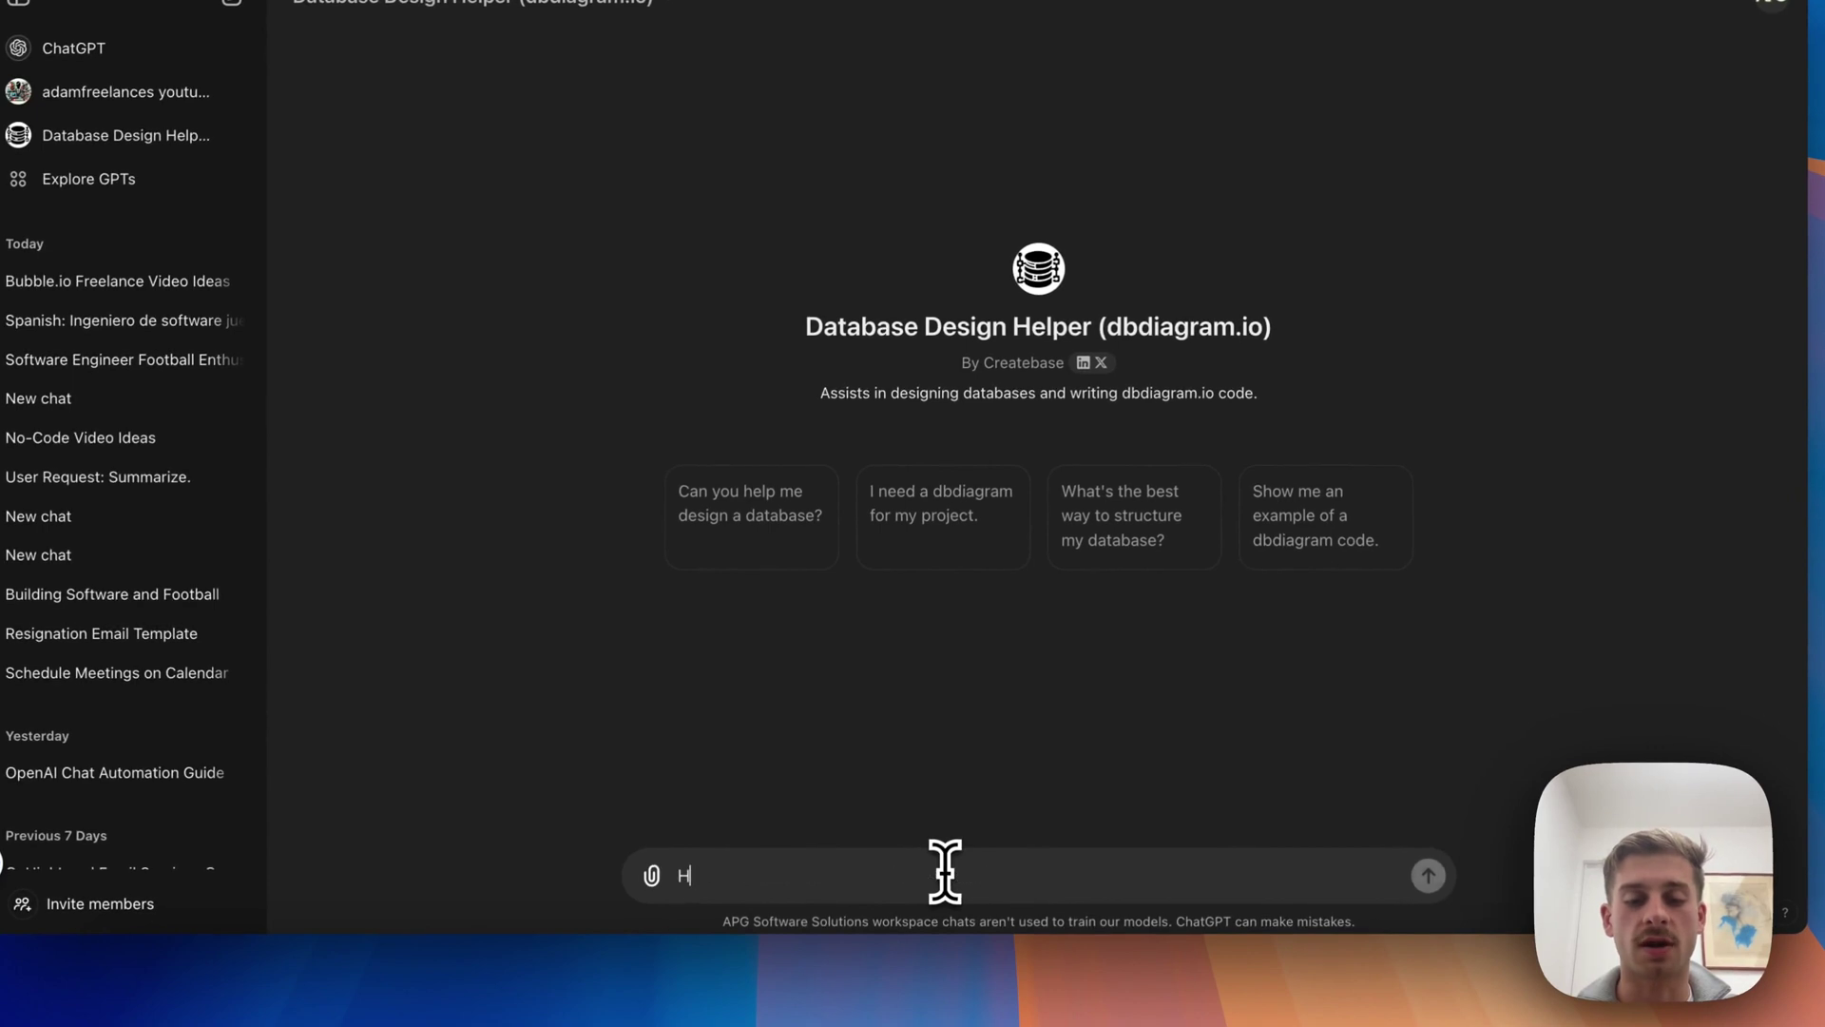
{"action": "type", "text": "i, I want to bui"}
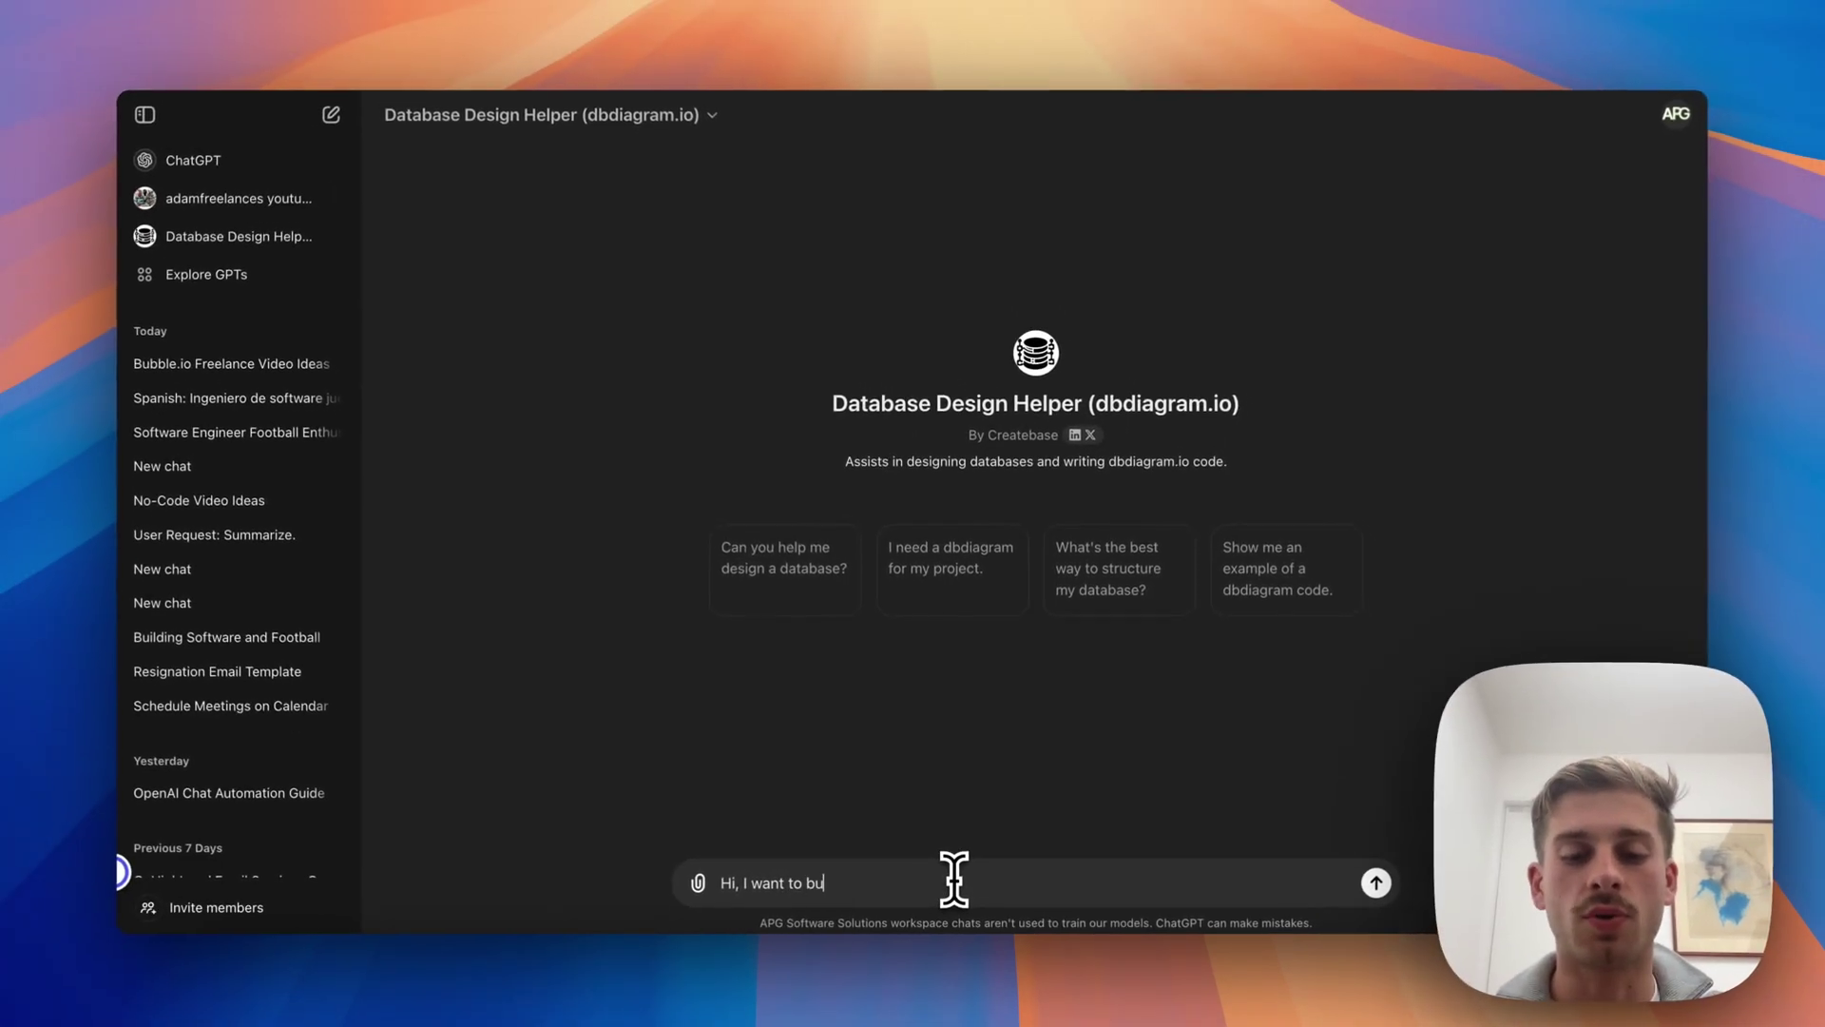
{"action": "type", "text": "ld an app like airbnb where"}
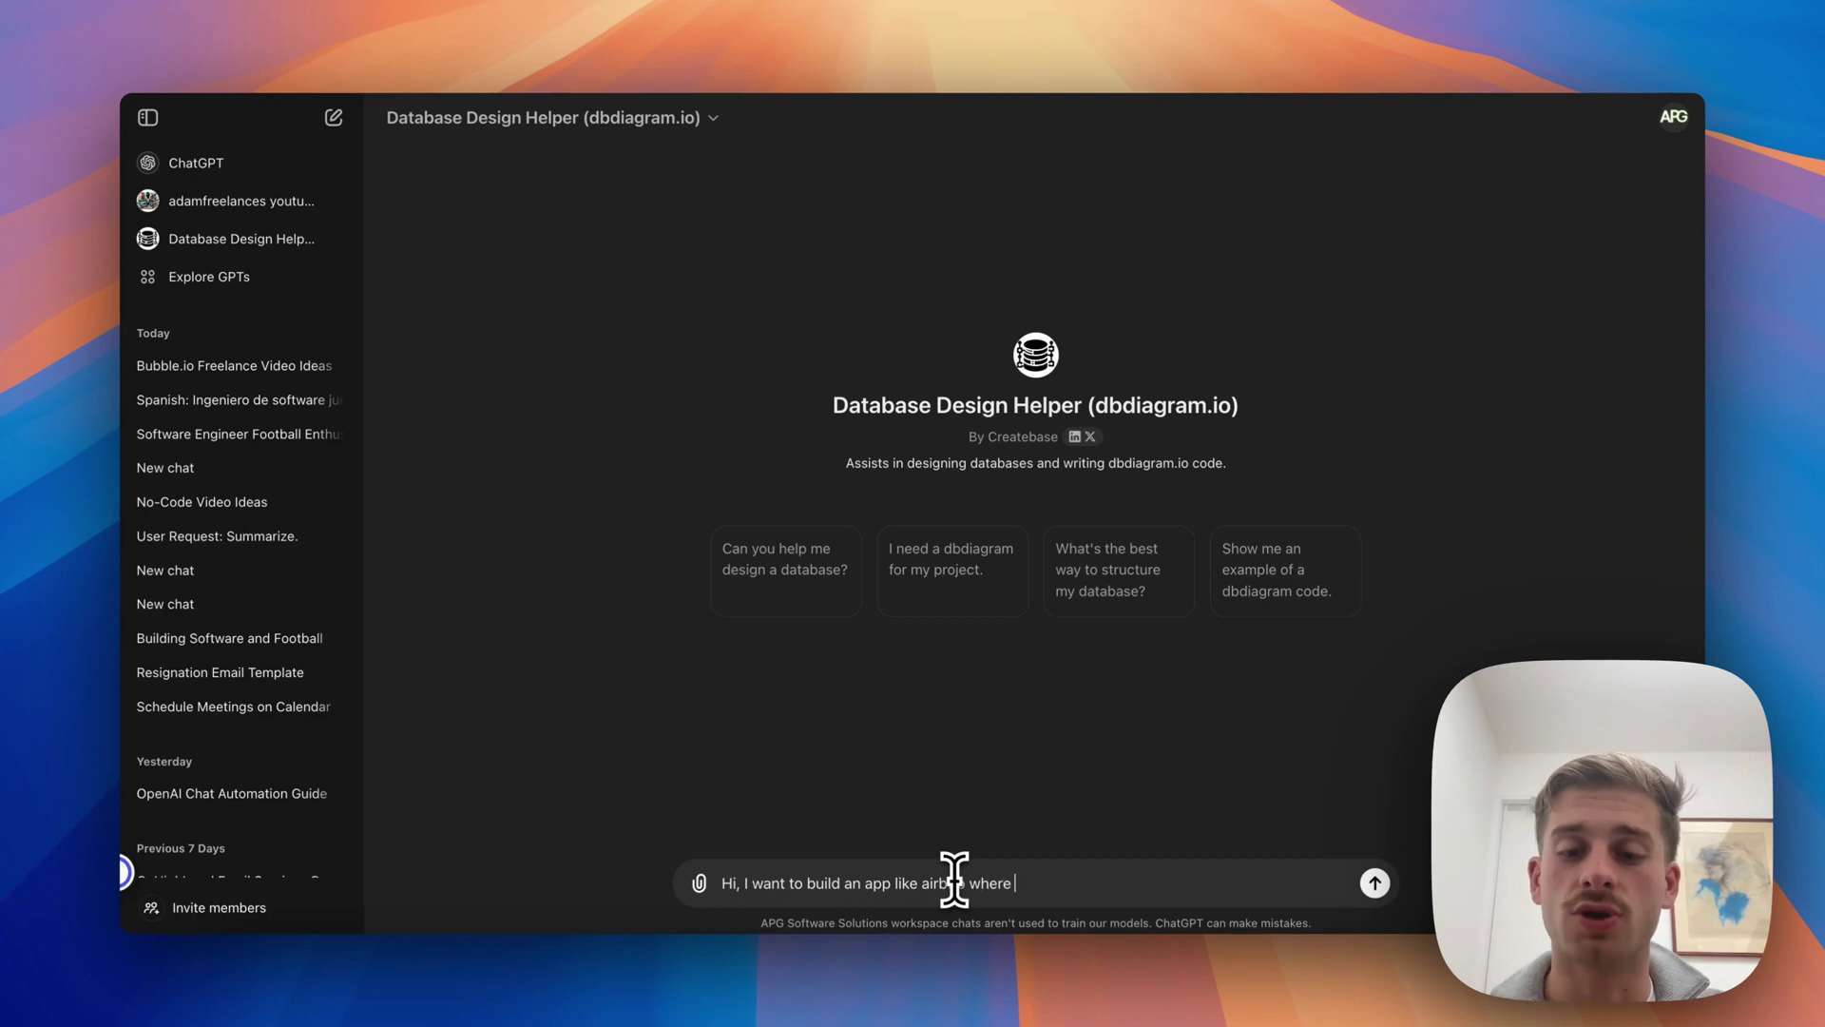
{"action": "type", "text": " users can reserve hotels and houses for stays. "}
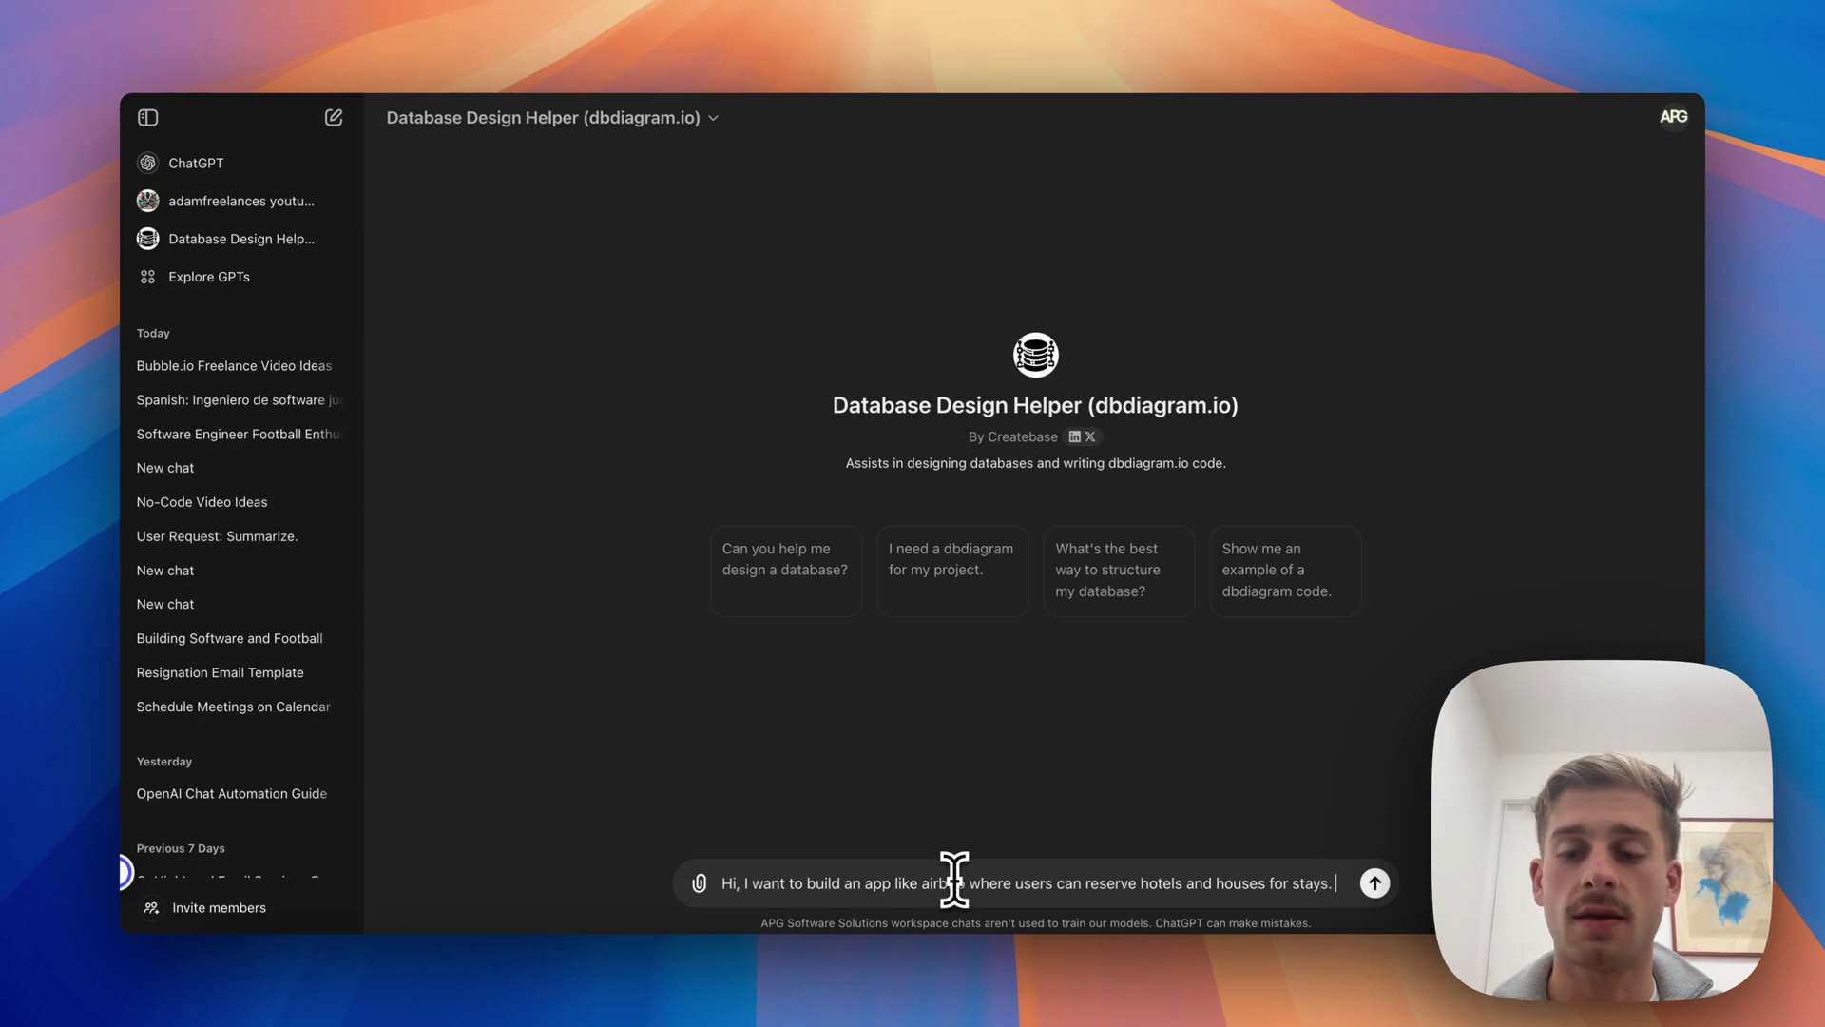
{"action": "type", "text": "Can you please give"}
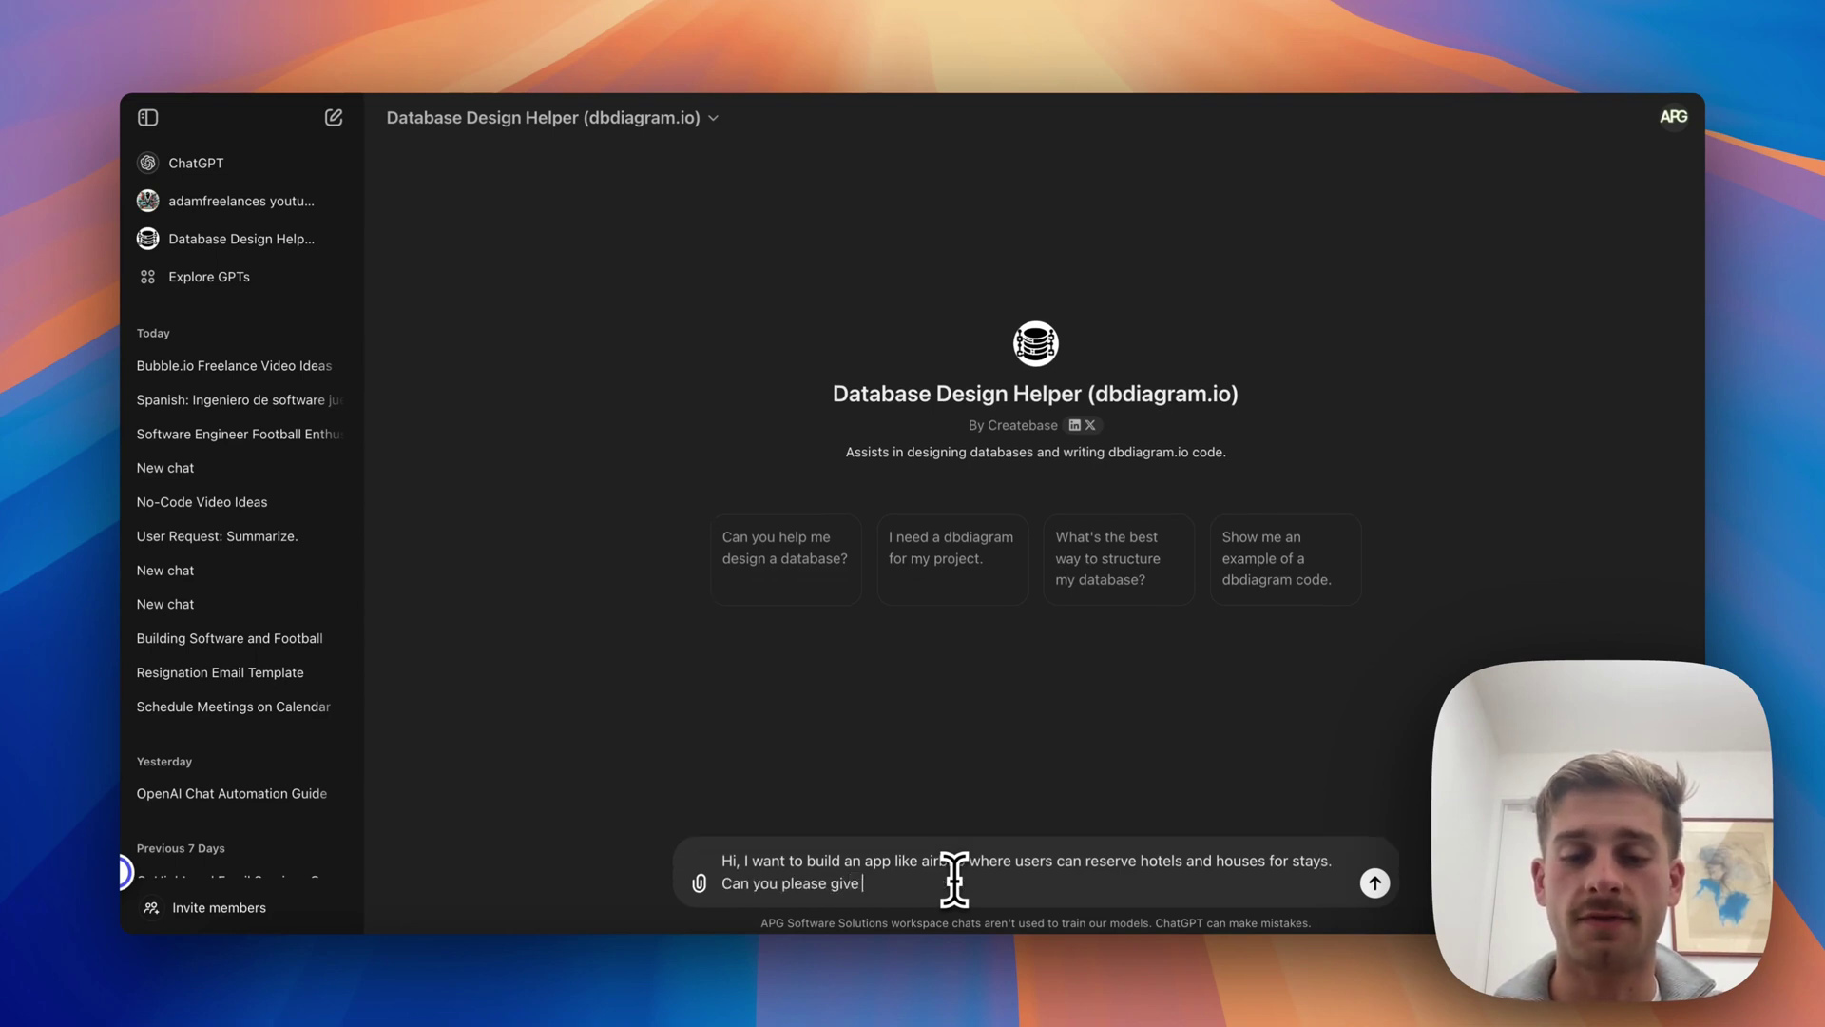
{"action": "type", "text": " me the database design for this kind of app"}
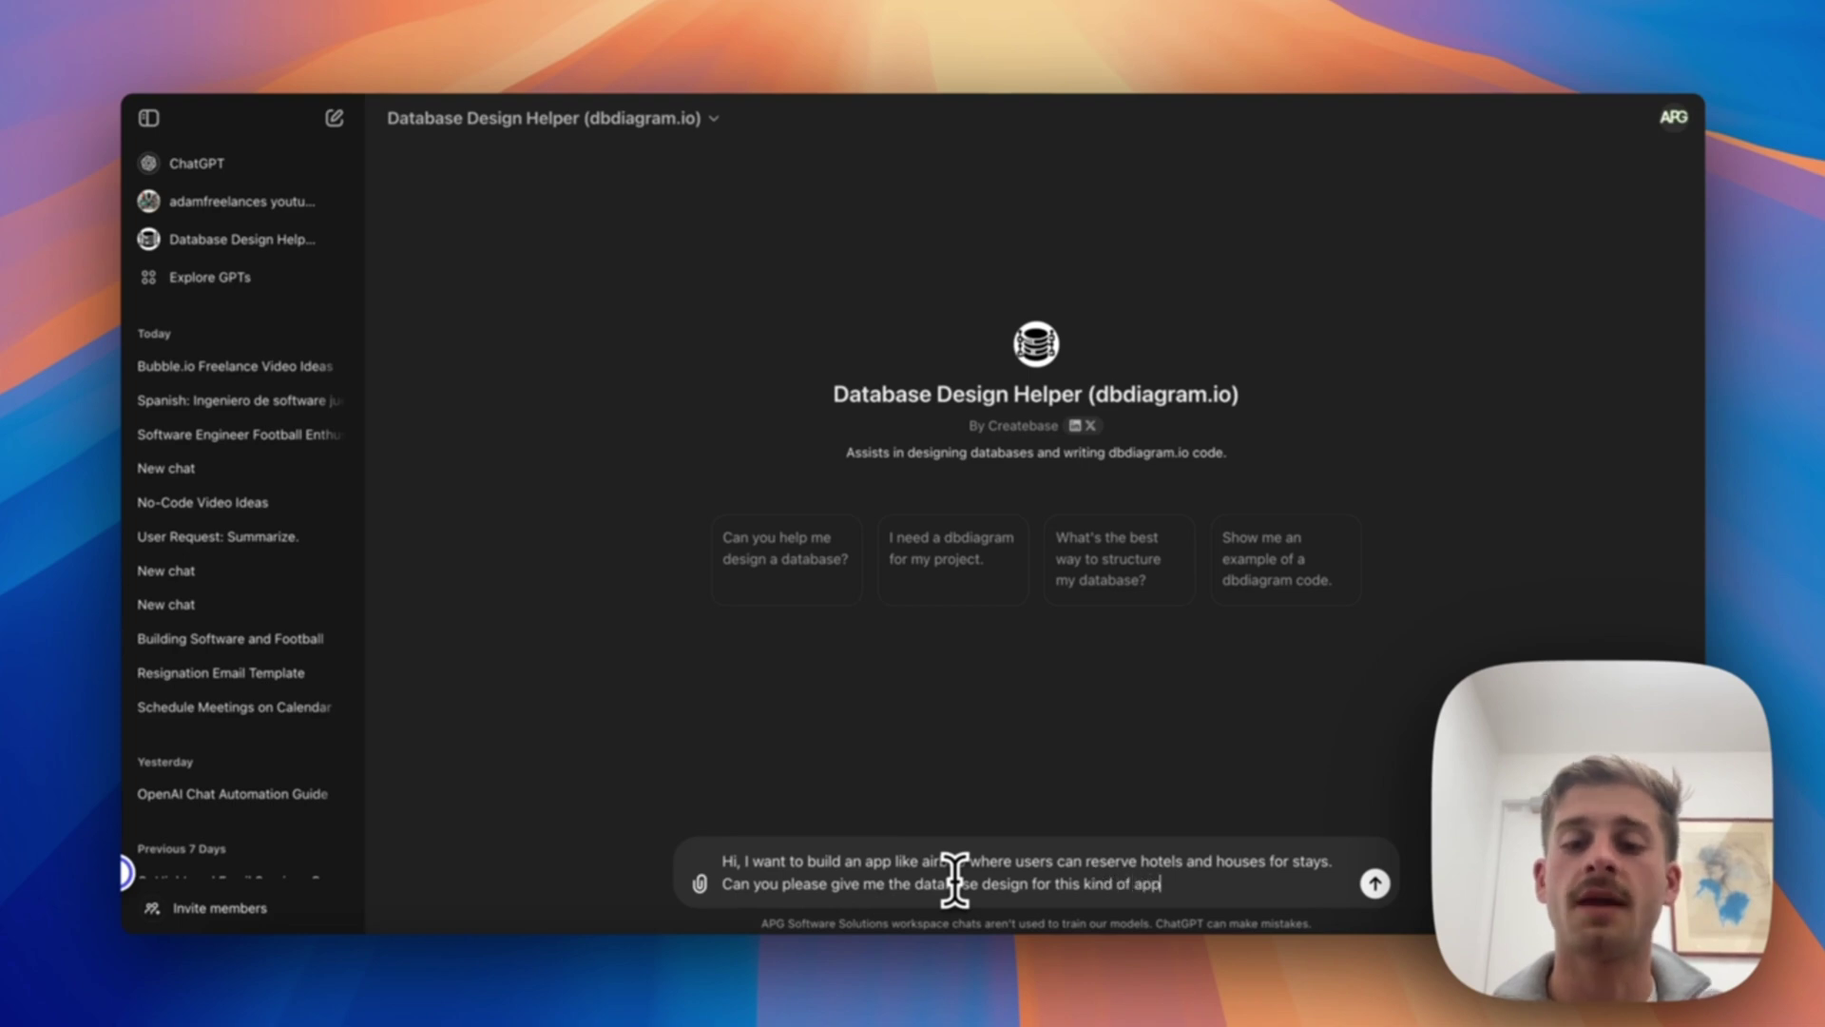
{"action": "key", "text": "Return"}
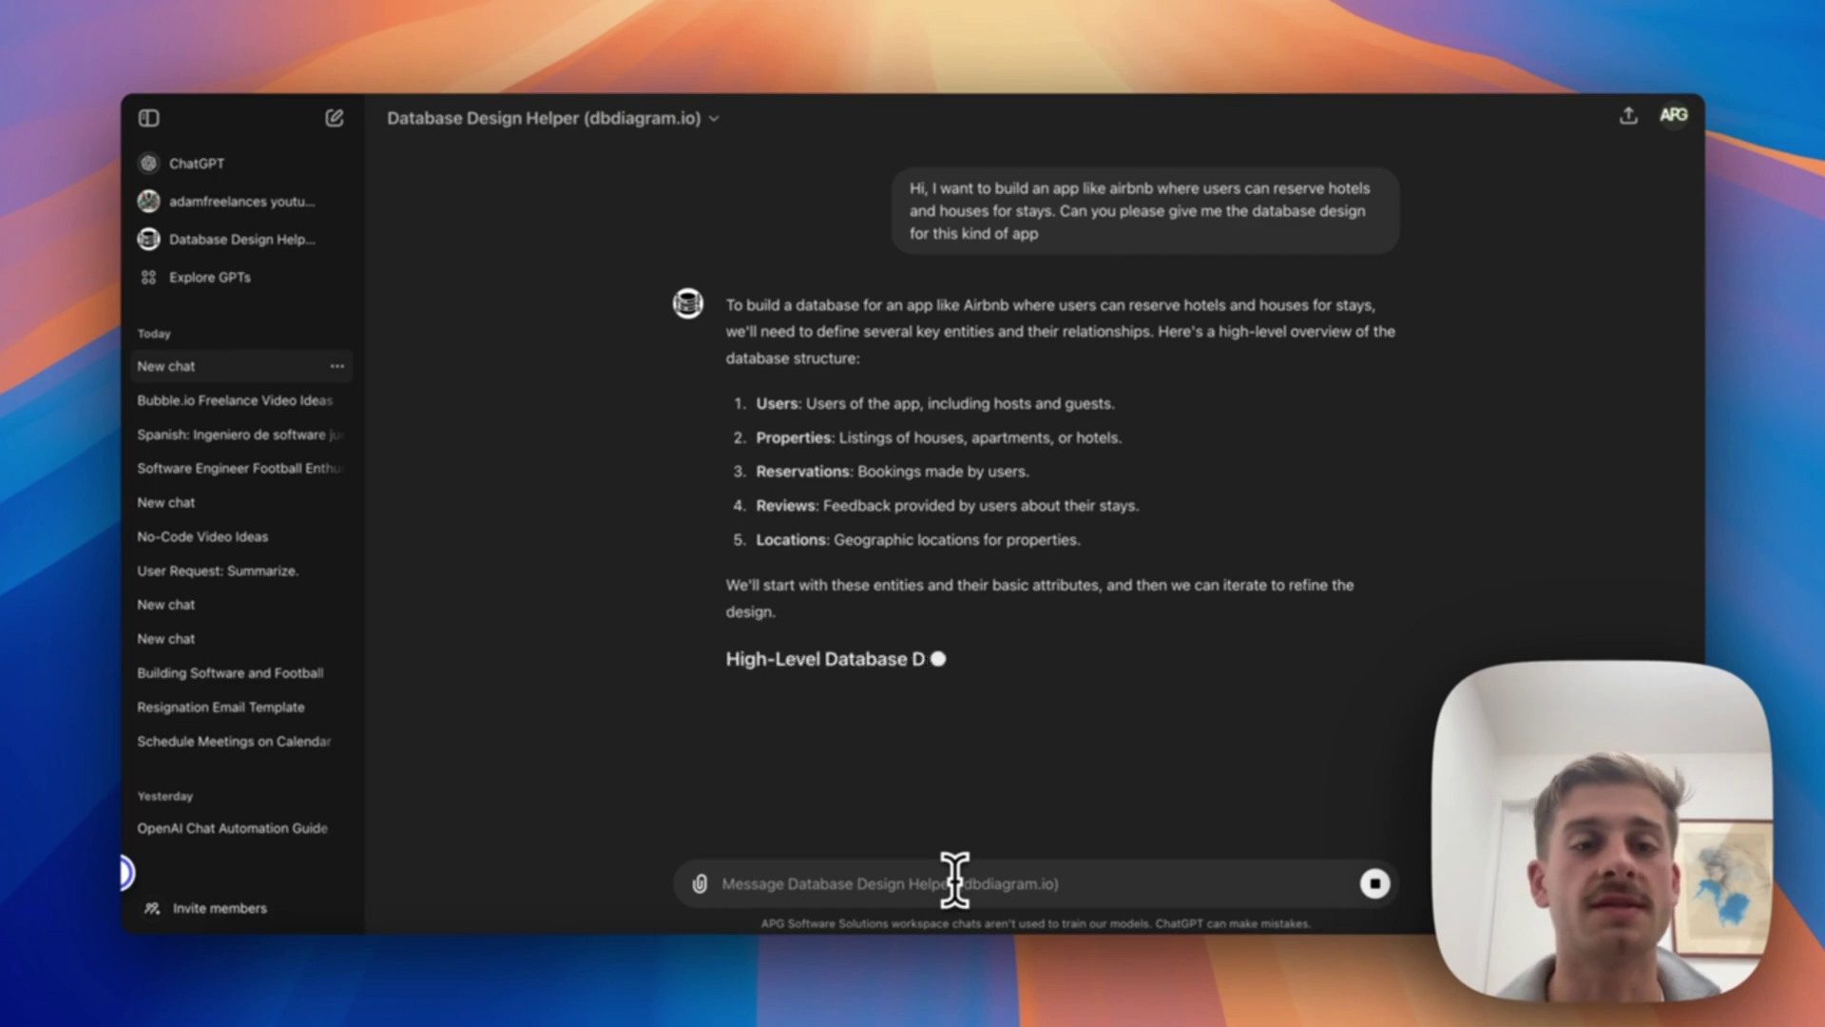
Scroll the reply, highlighting the high-level attribute lists and DBML Code heading, down to the code block
{"action": "scroll", "coordinate": [955, 876], "scroll_direction": "down", "scroll_amount": 2}
{"action": "scroll", "coordinate": [867, 540], "scroll_direction": "down", "scroll_amount": 4}
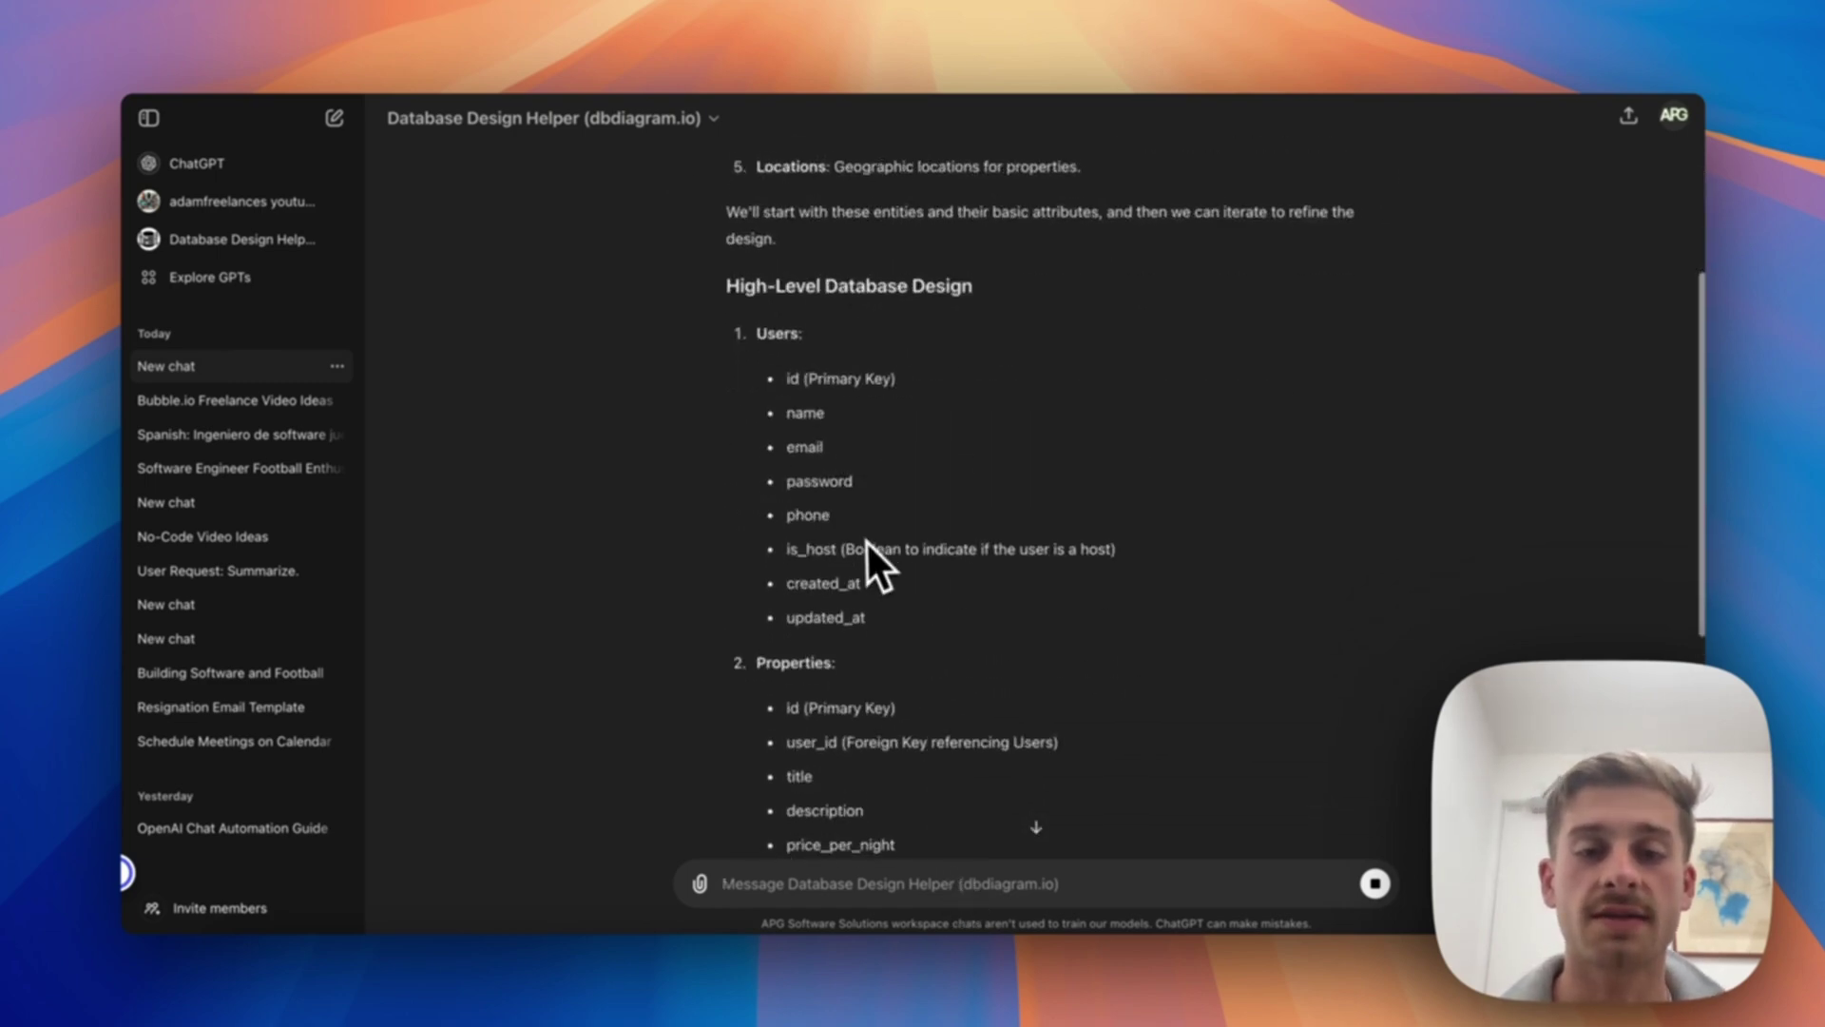
{"action": "left_click_drag", "start_coordinate": [772, 324], "coordinate": [1011, 813]}
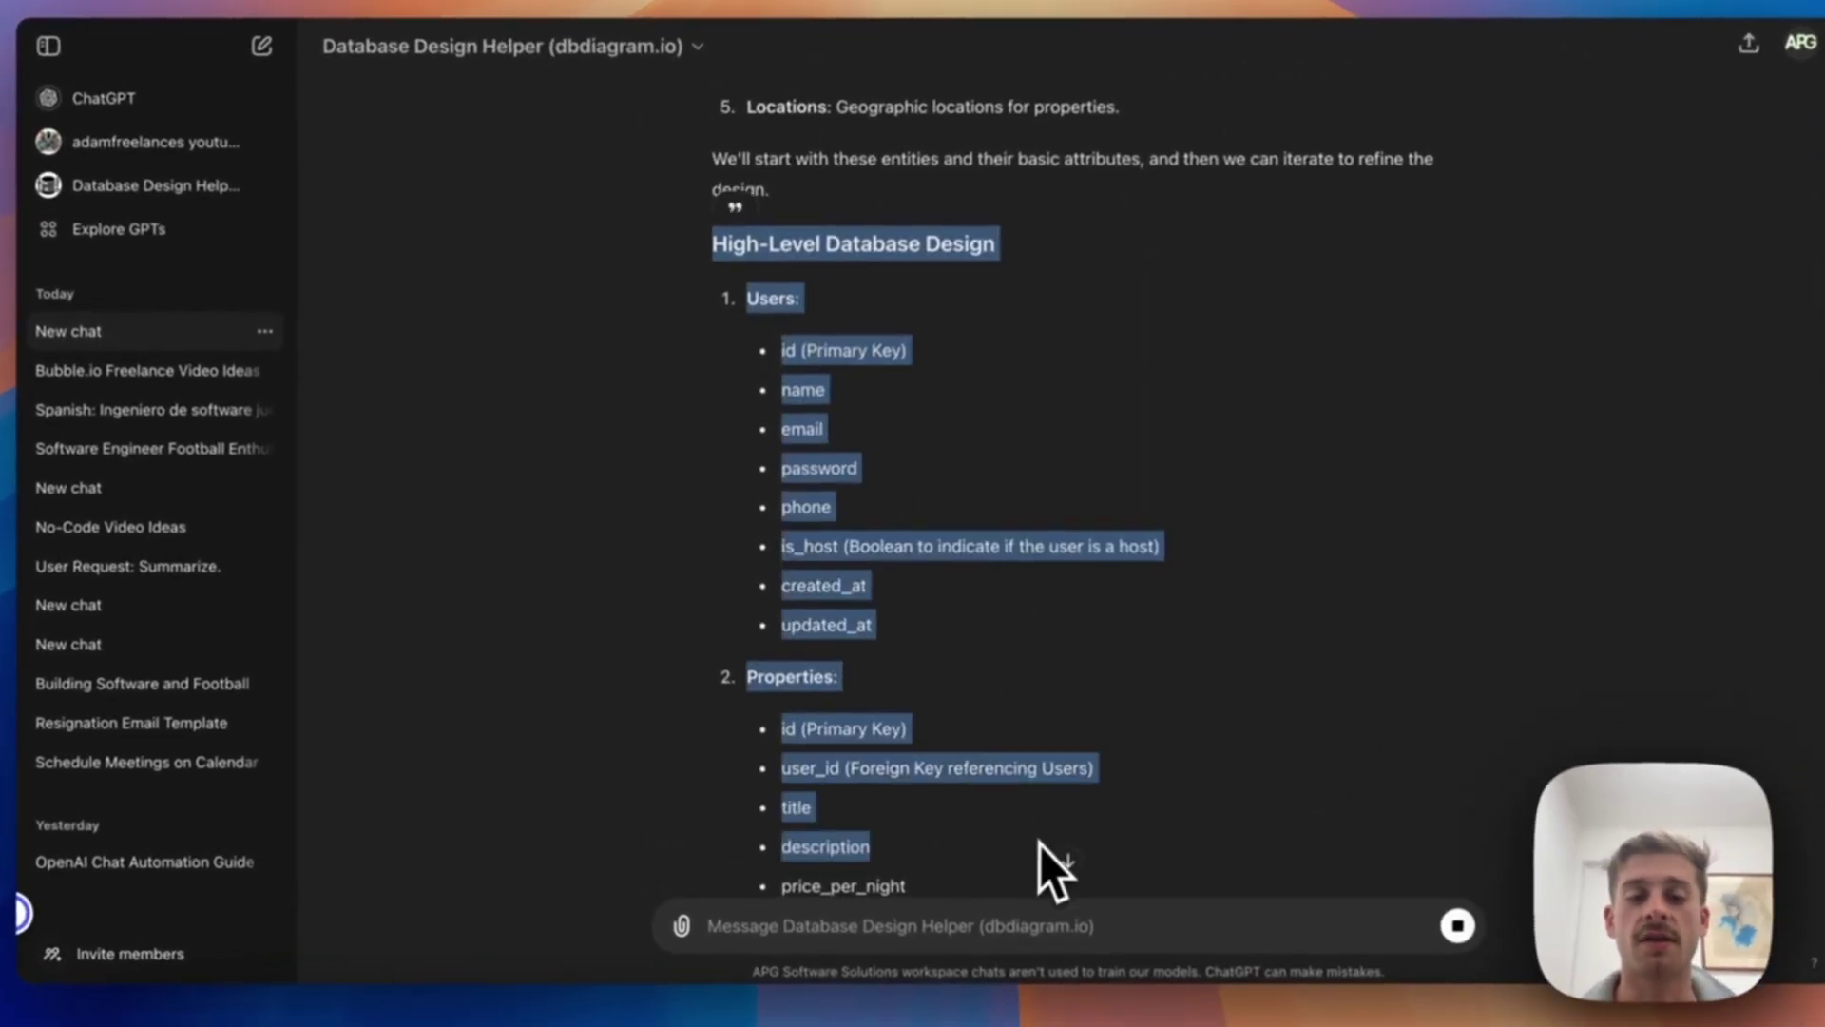
{"action": "scroll", "coordinate": [1040, 841], "scroll_direction": "down", "scroll_amount": 10}
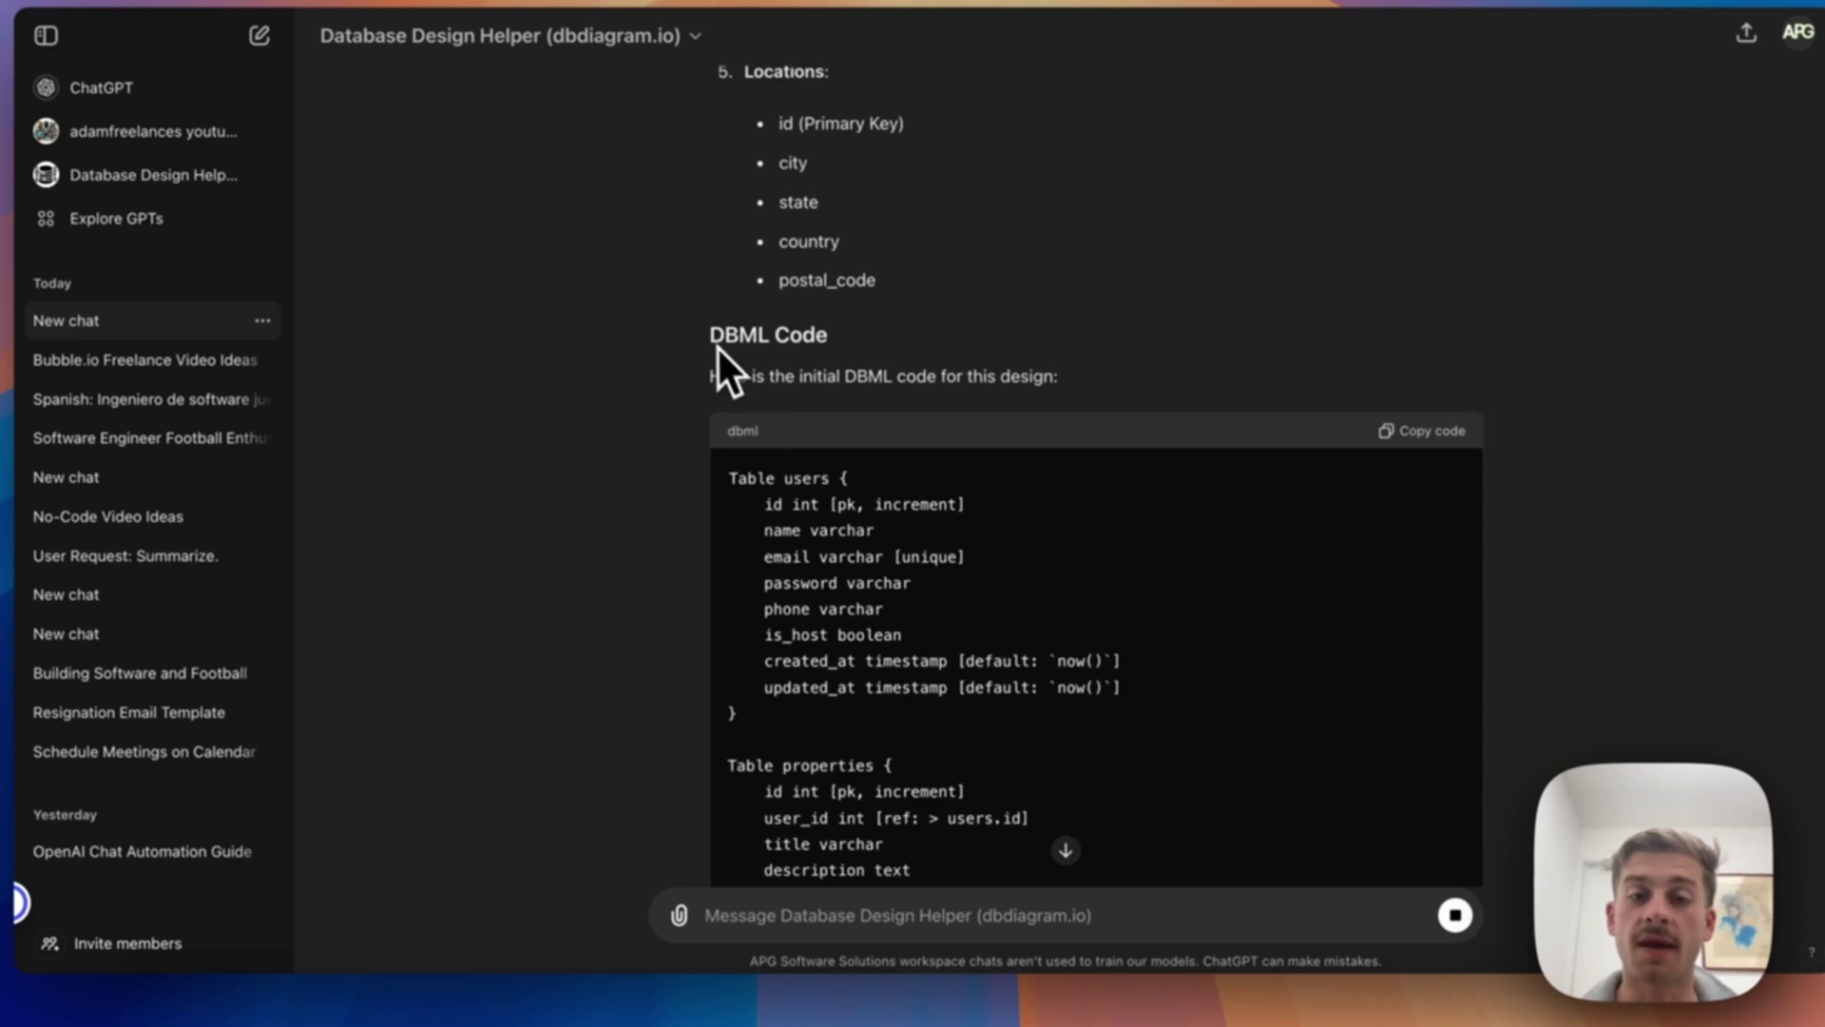
{"action": "left_click_drag", "start_coordinate": [715, 344], "coordinate": [827, 337]}
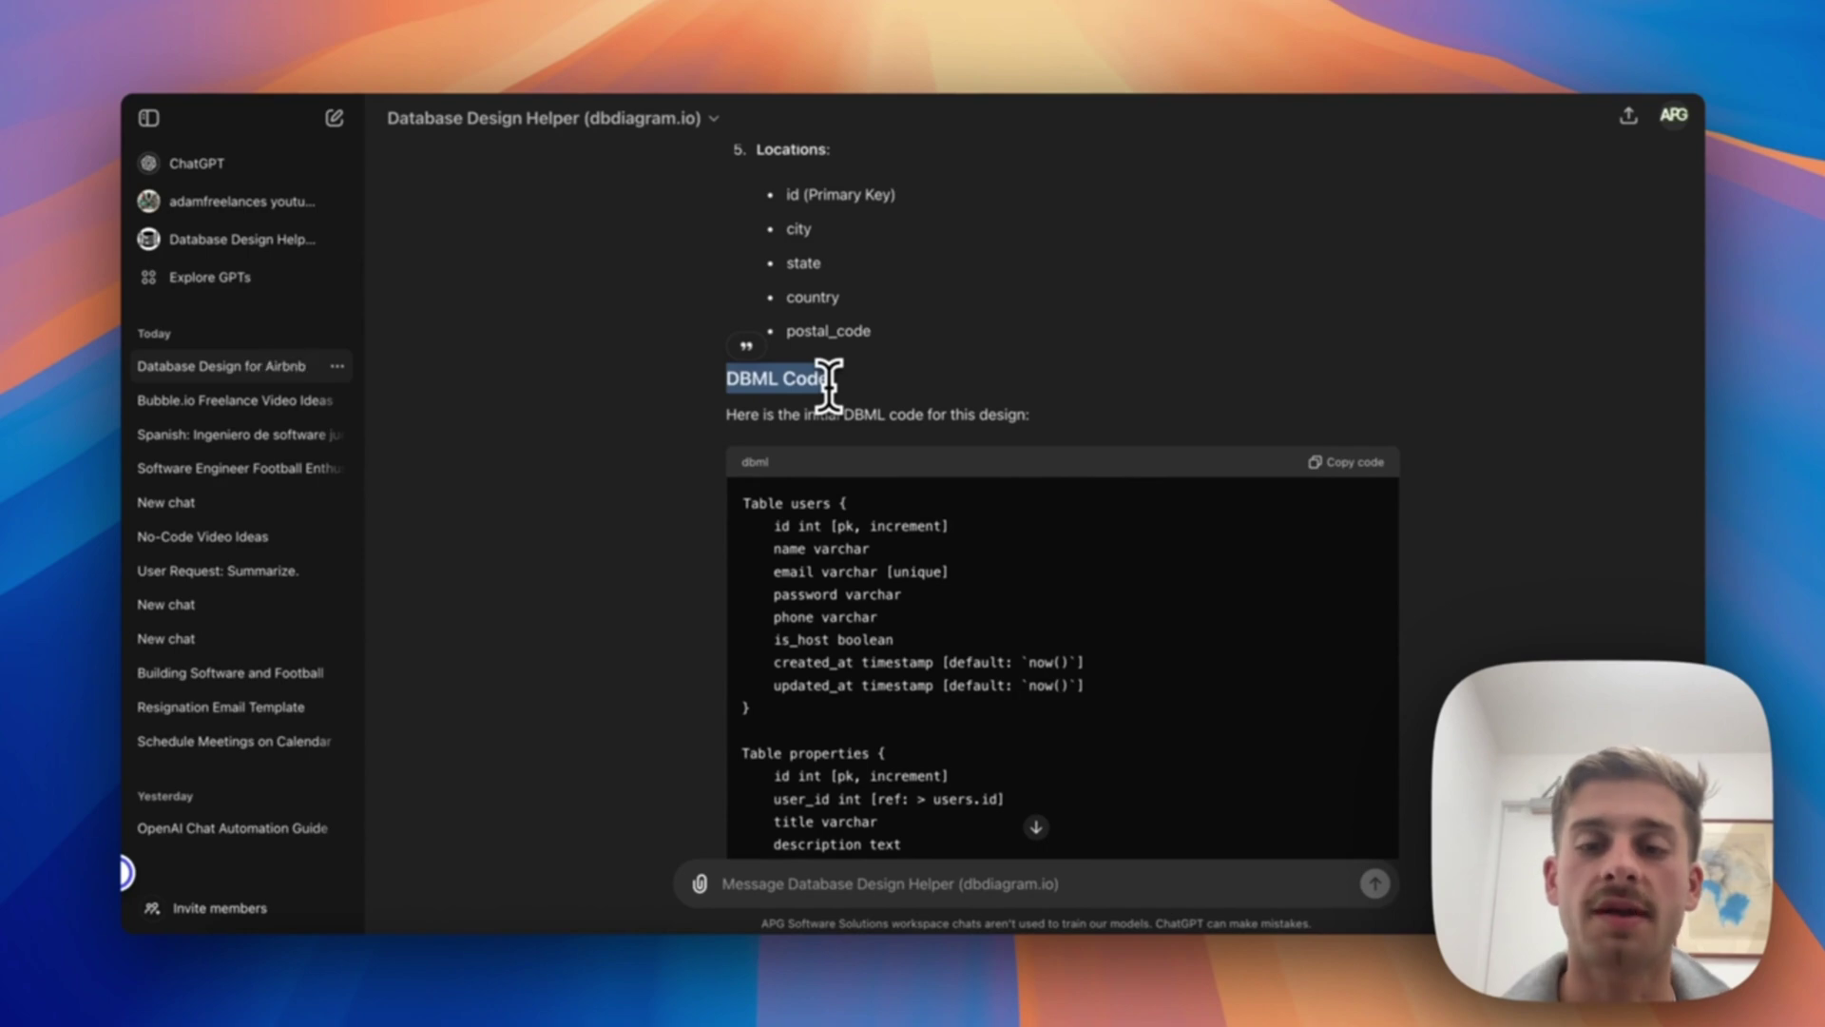
{"action": "scroll", "coordinate": [829, 385], "scroll_direction": "down", "scroll_amount": 3}
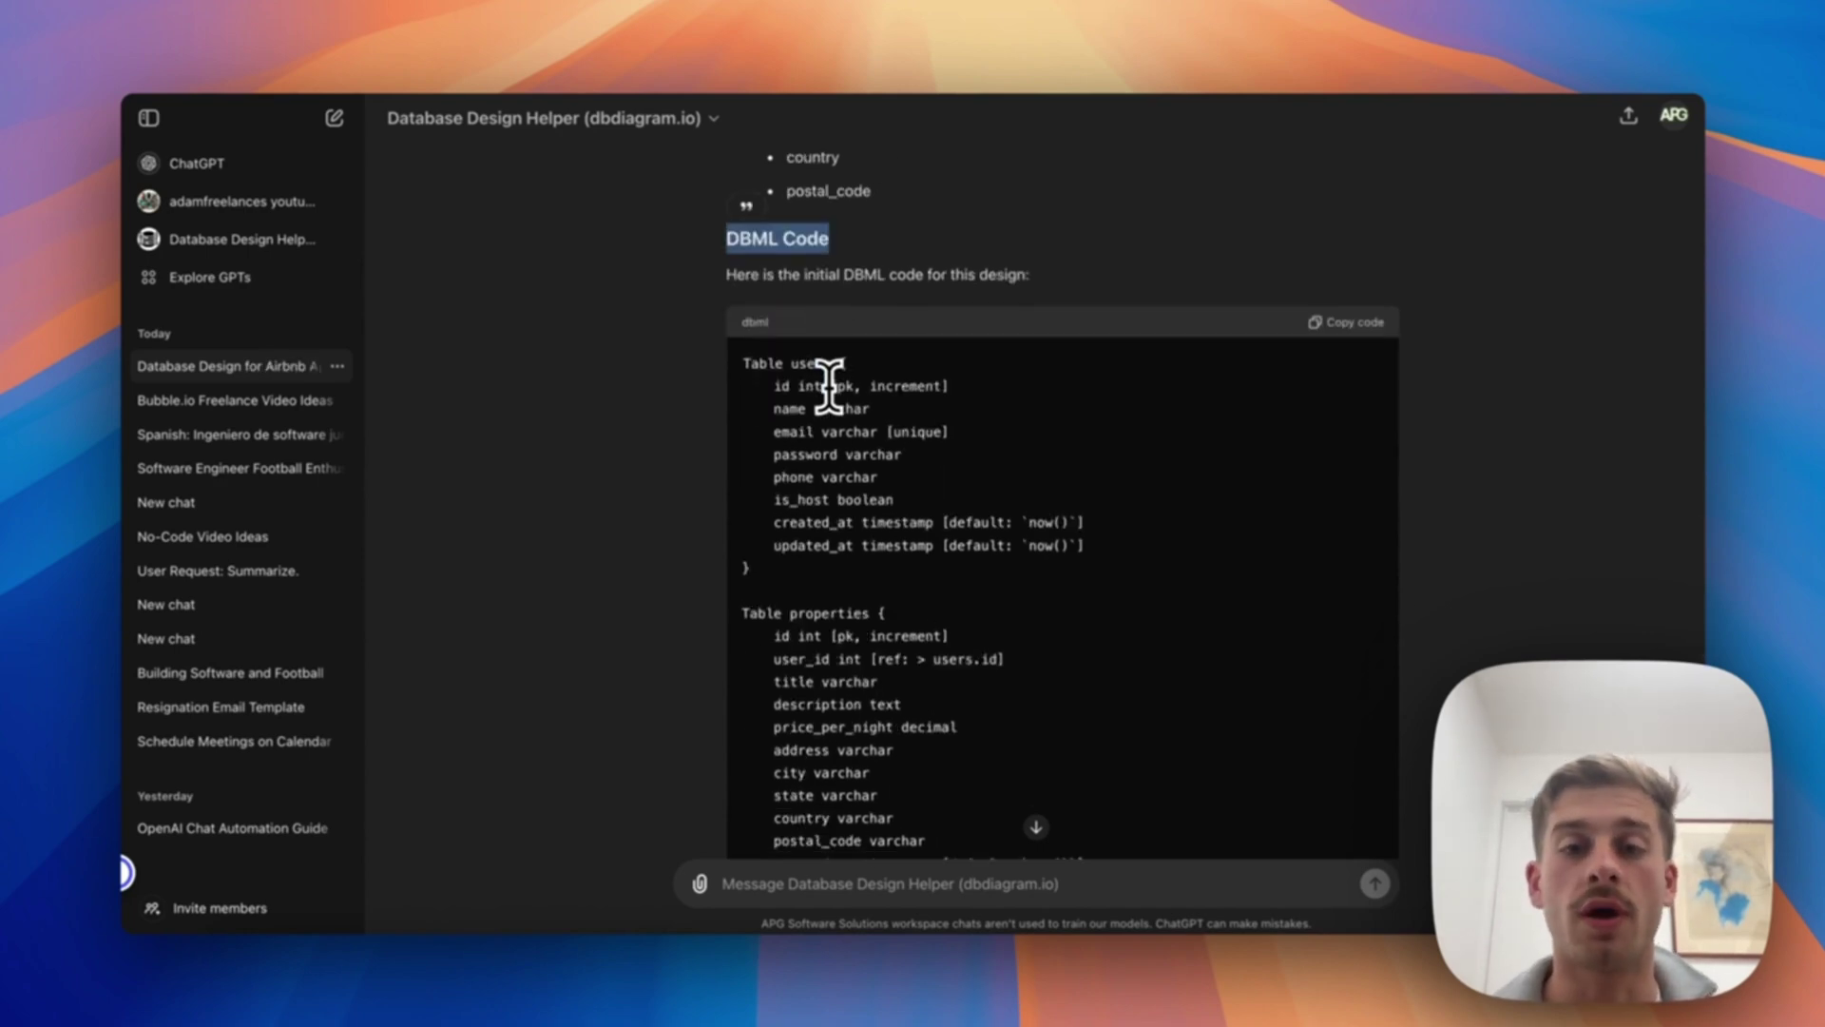
{"action": "scroll", "coordinate": [829, 385], "scroll_direction": "down", "scroll_amount": 2}
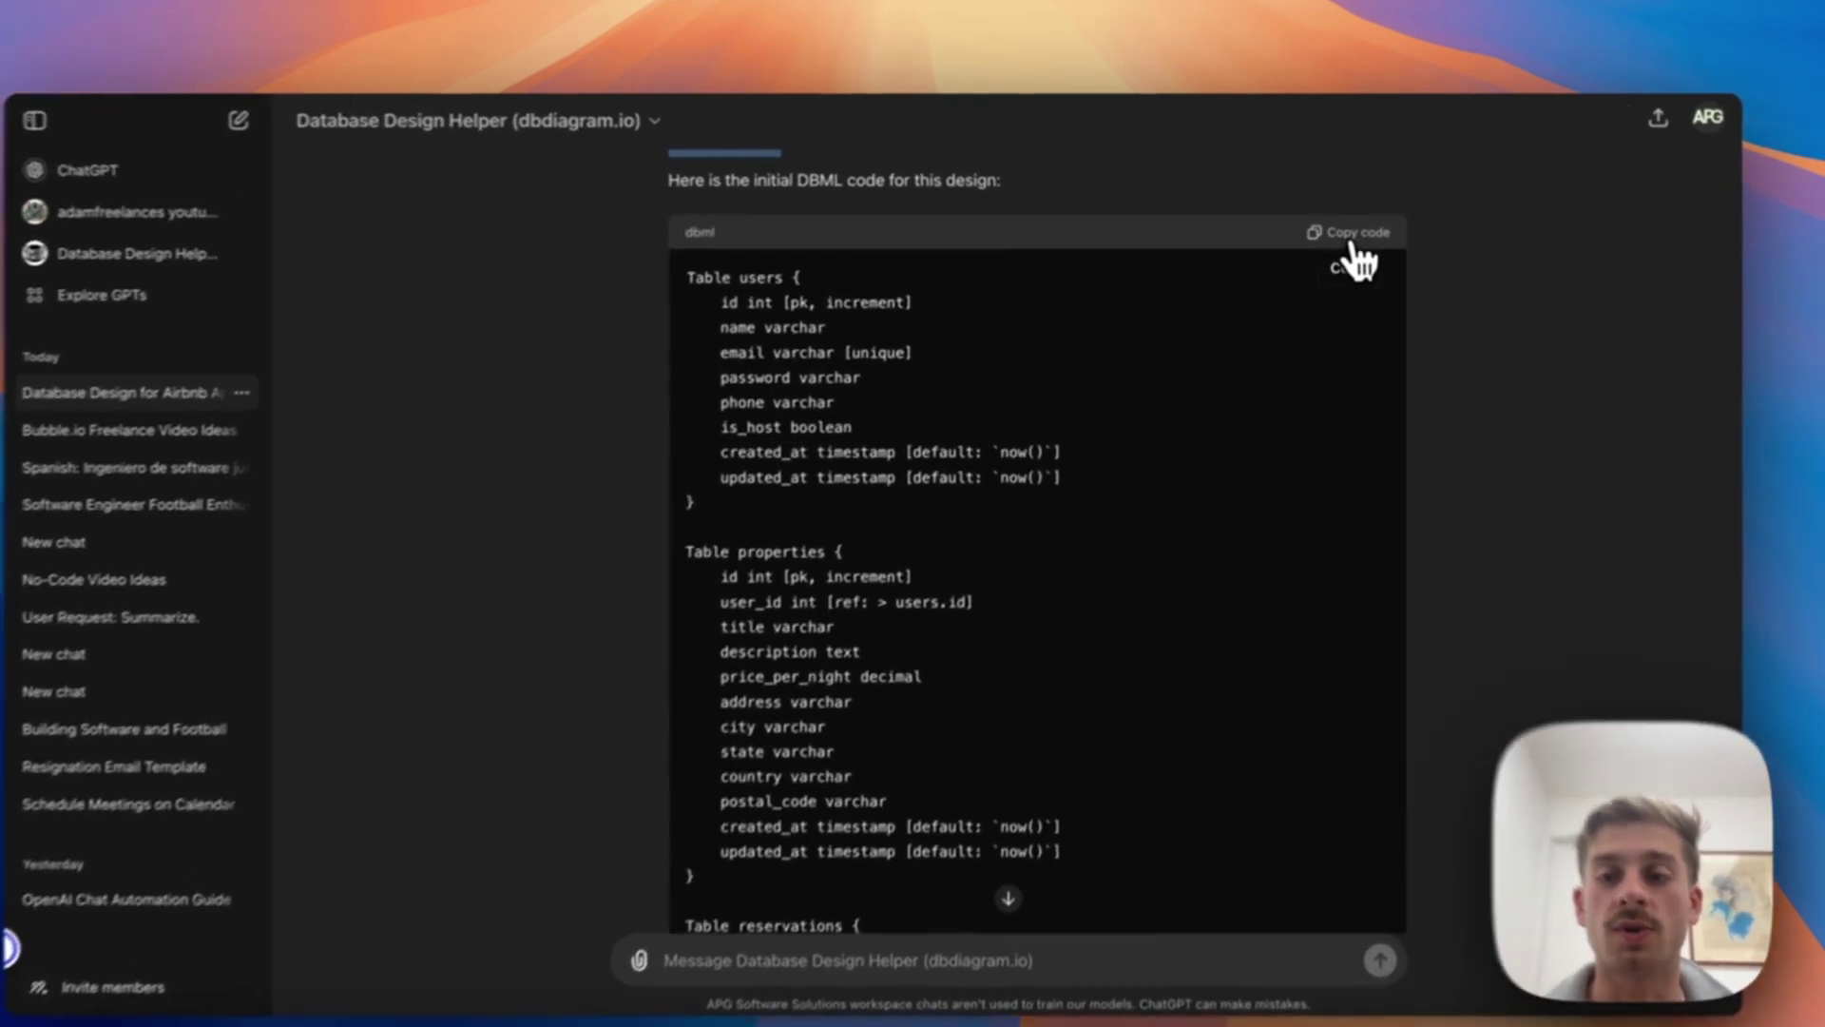
Copy the generated DBML and paste it over all existing code in the Test Database Design editor
{"action": "left_click", "coordinate": [1336, 228]}
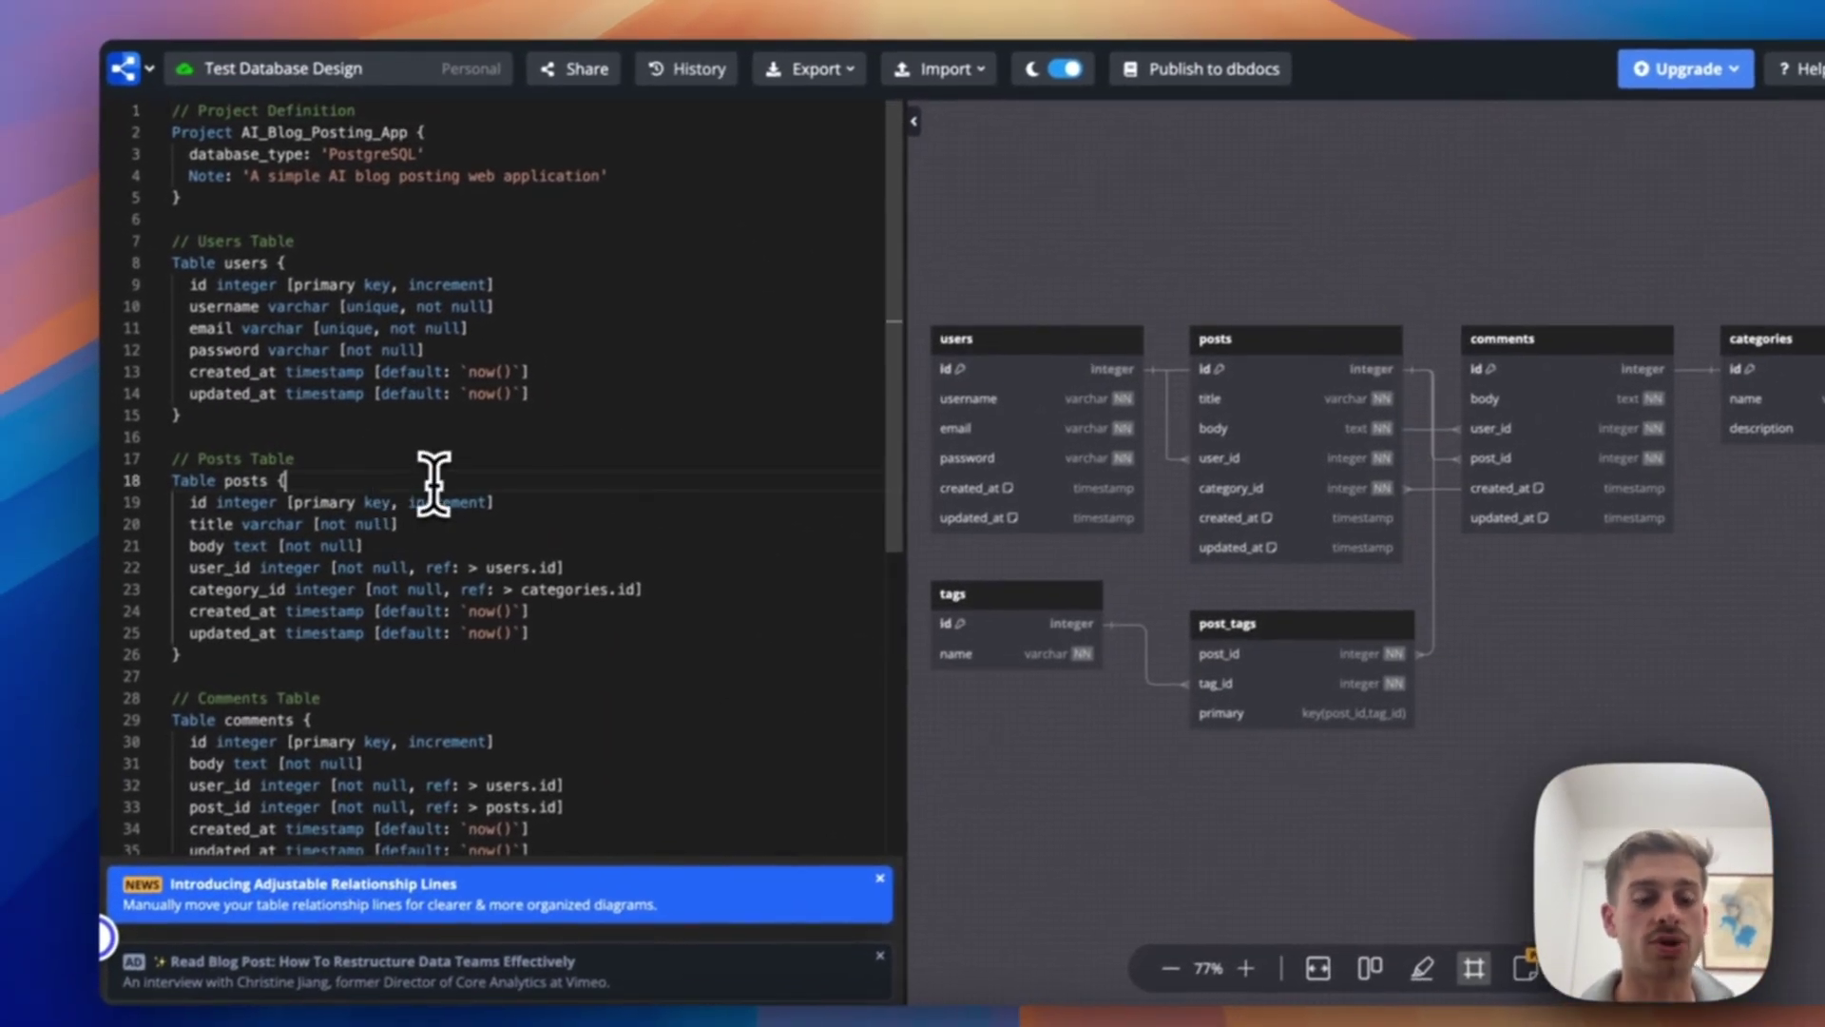
{"action": "key", "text": "super+a"}
{"action": "key", "text": "super+v"}
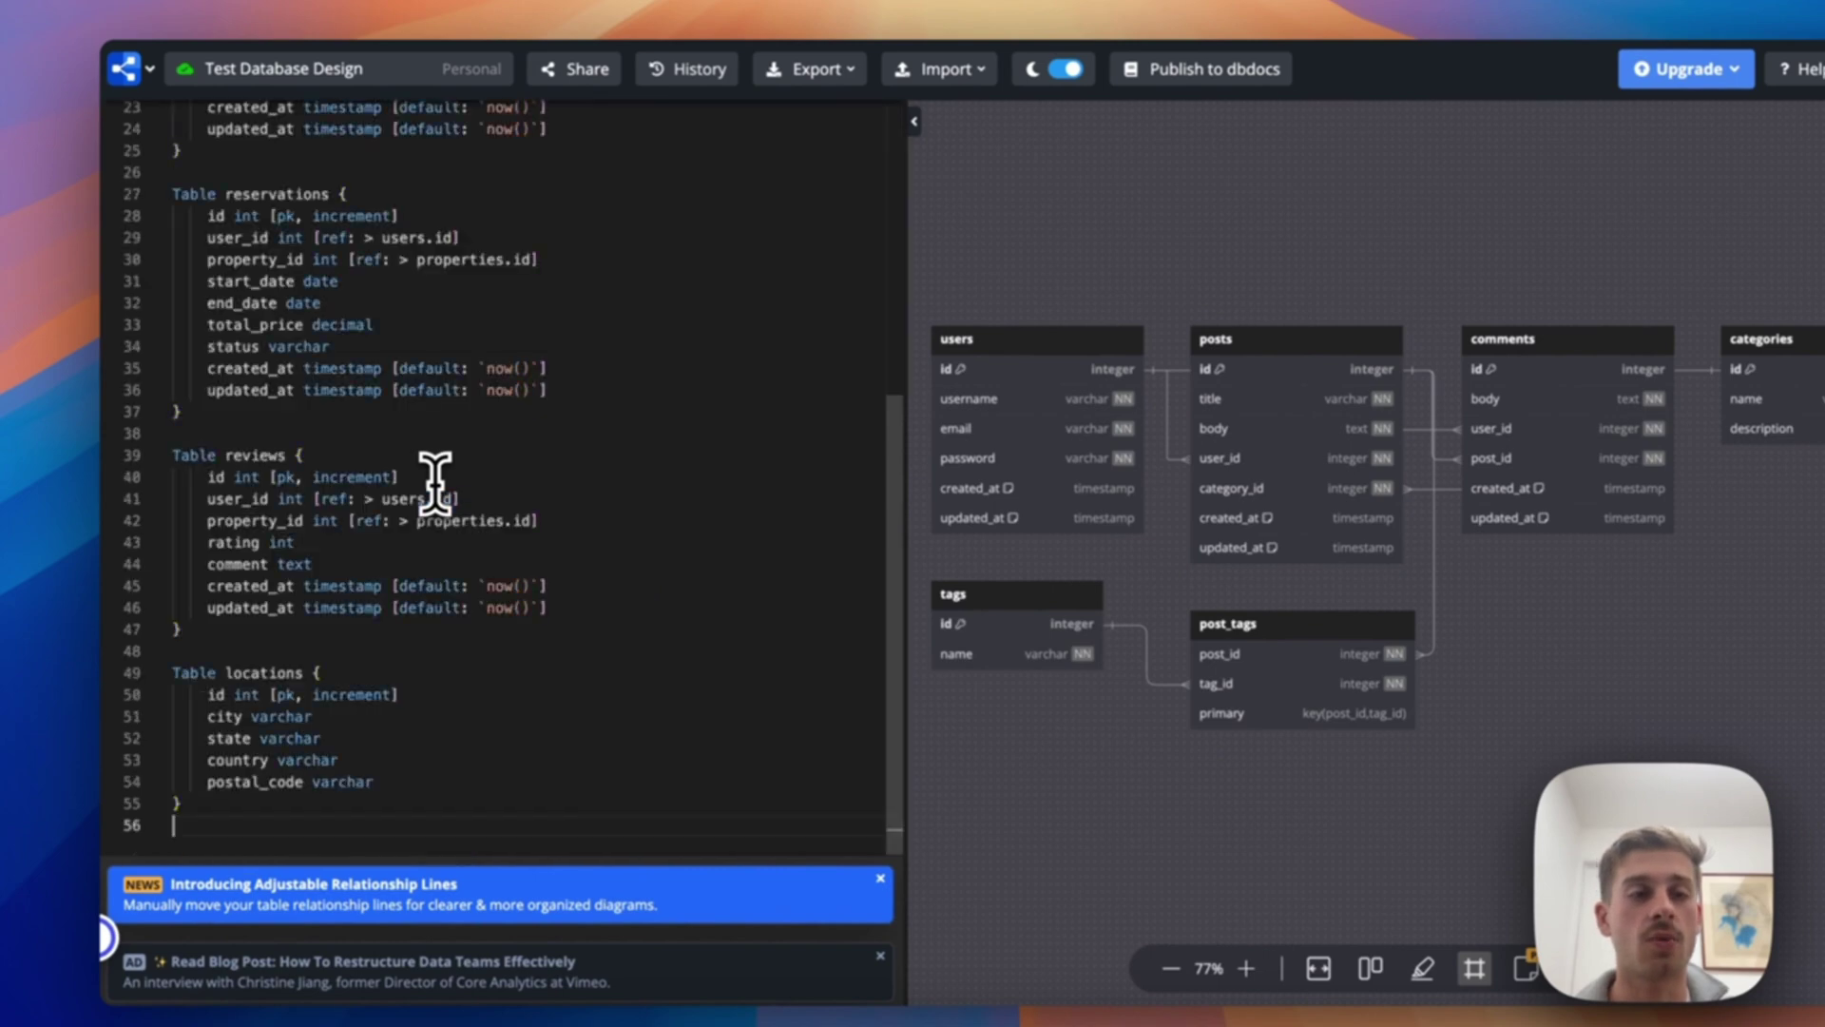